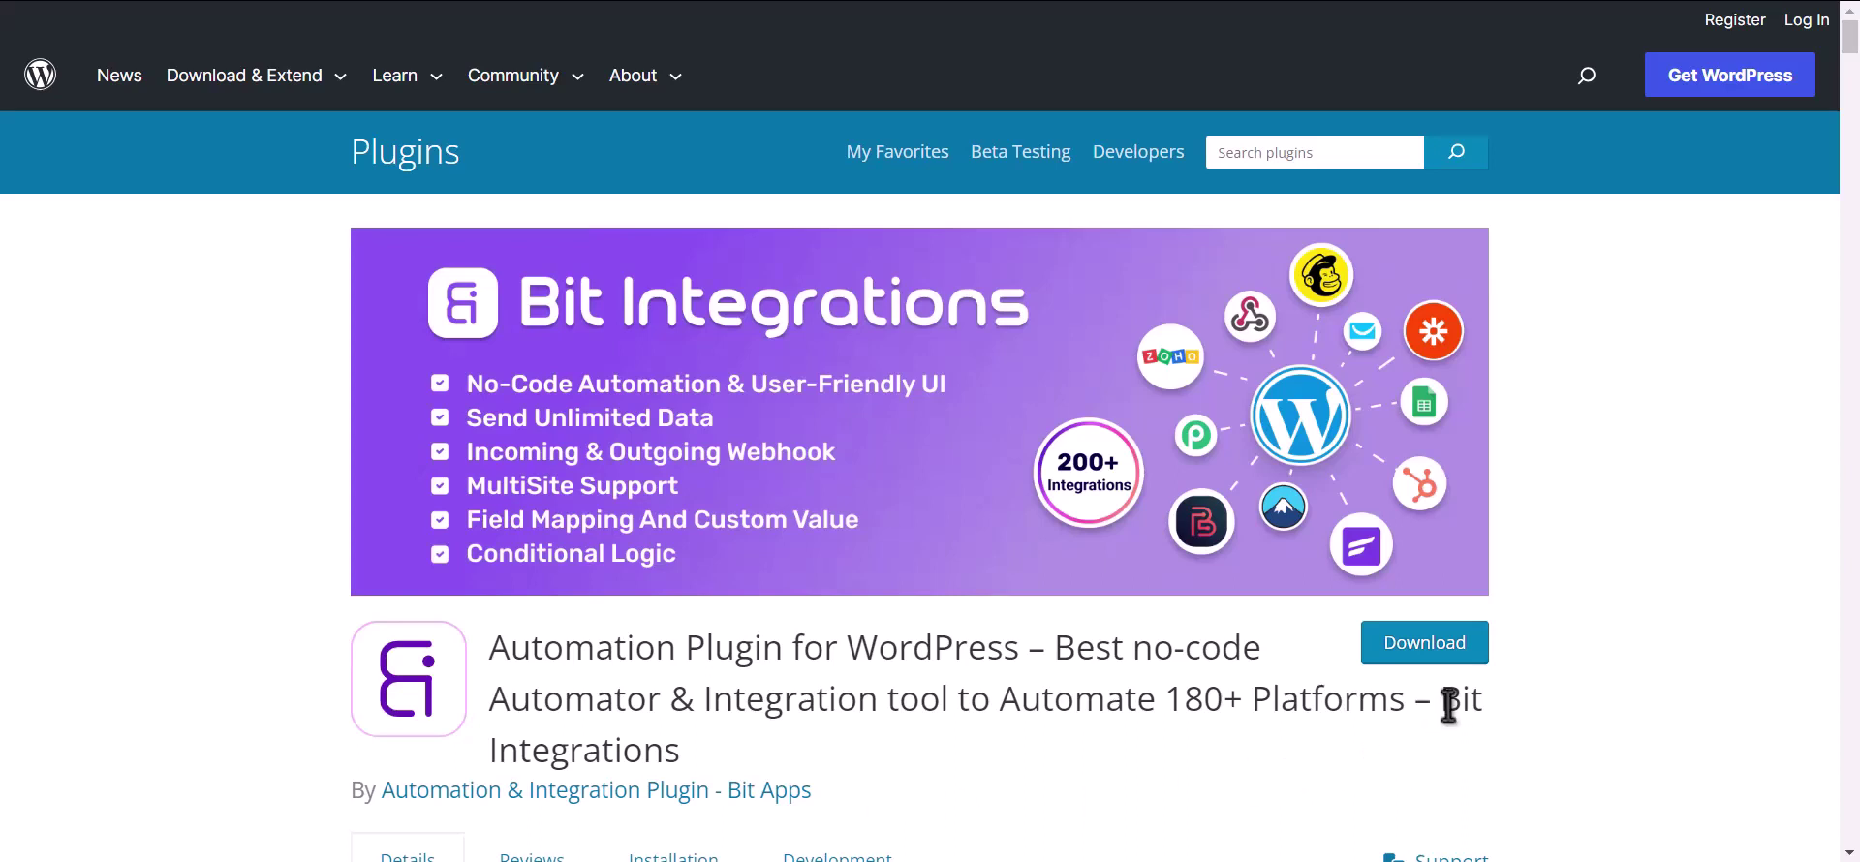
Step: Highlight the words 'Bit Integrations' in the plugin page title
{"action": "left_click_drag", "start_coordinate": [1441, 699], "coordinate": [1455, 732]}
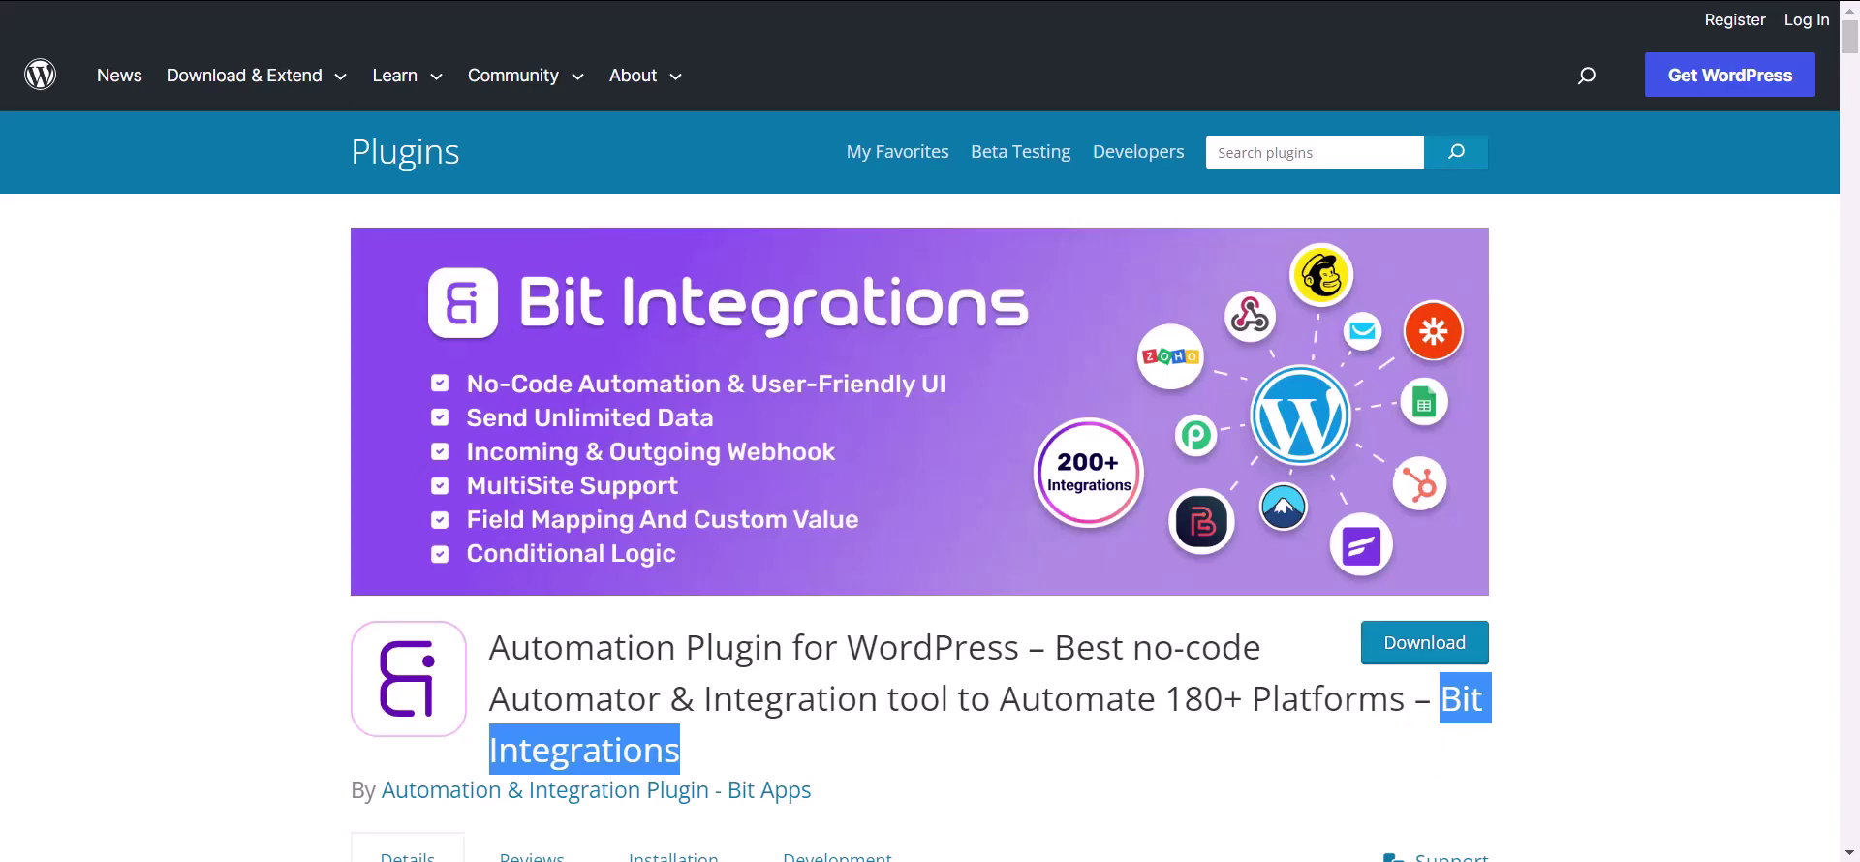
Step: Create a new integration triggered by the MB Frontend Submission form 'Bit Integrations'
{"action": "scroll", "coordinate": [1077, 499], "scroll_direction": "down", "scroll_amount": 3}
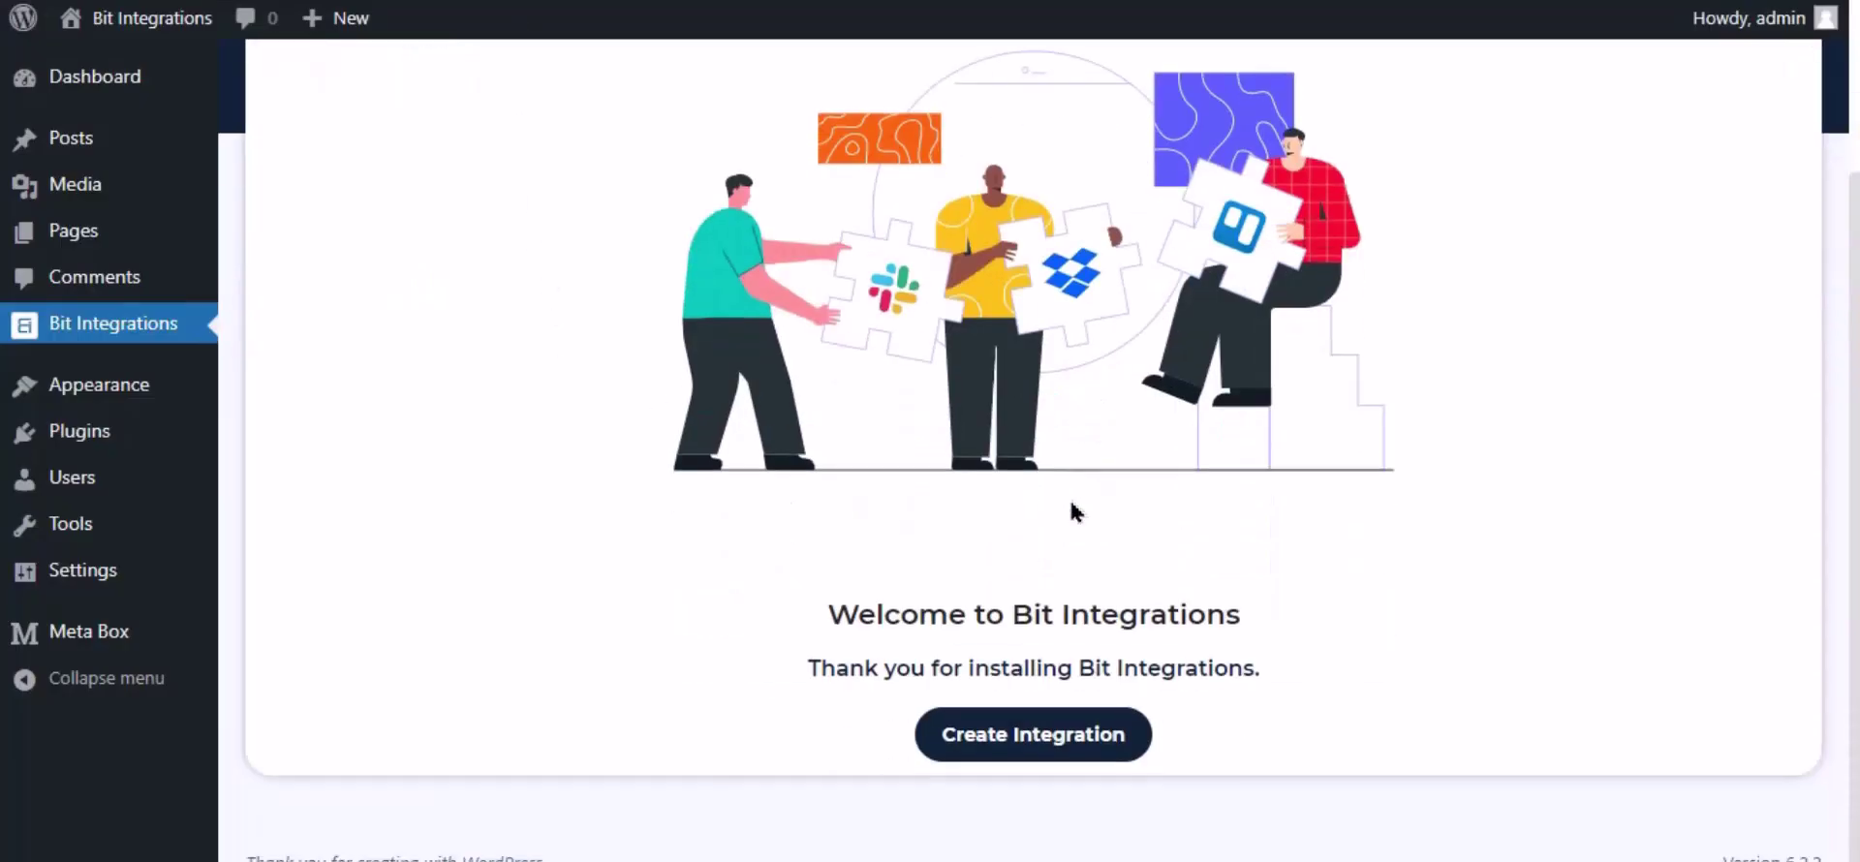
{"action": "left_click", "coordinate": [1019, 725]}
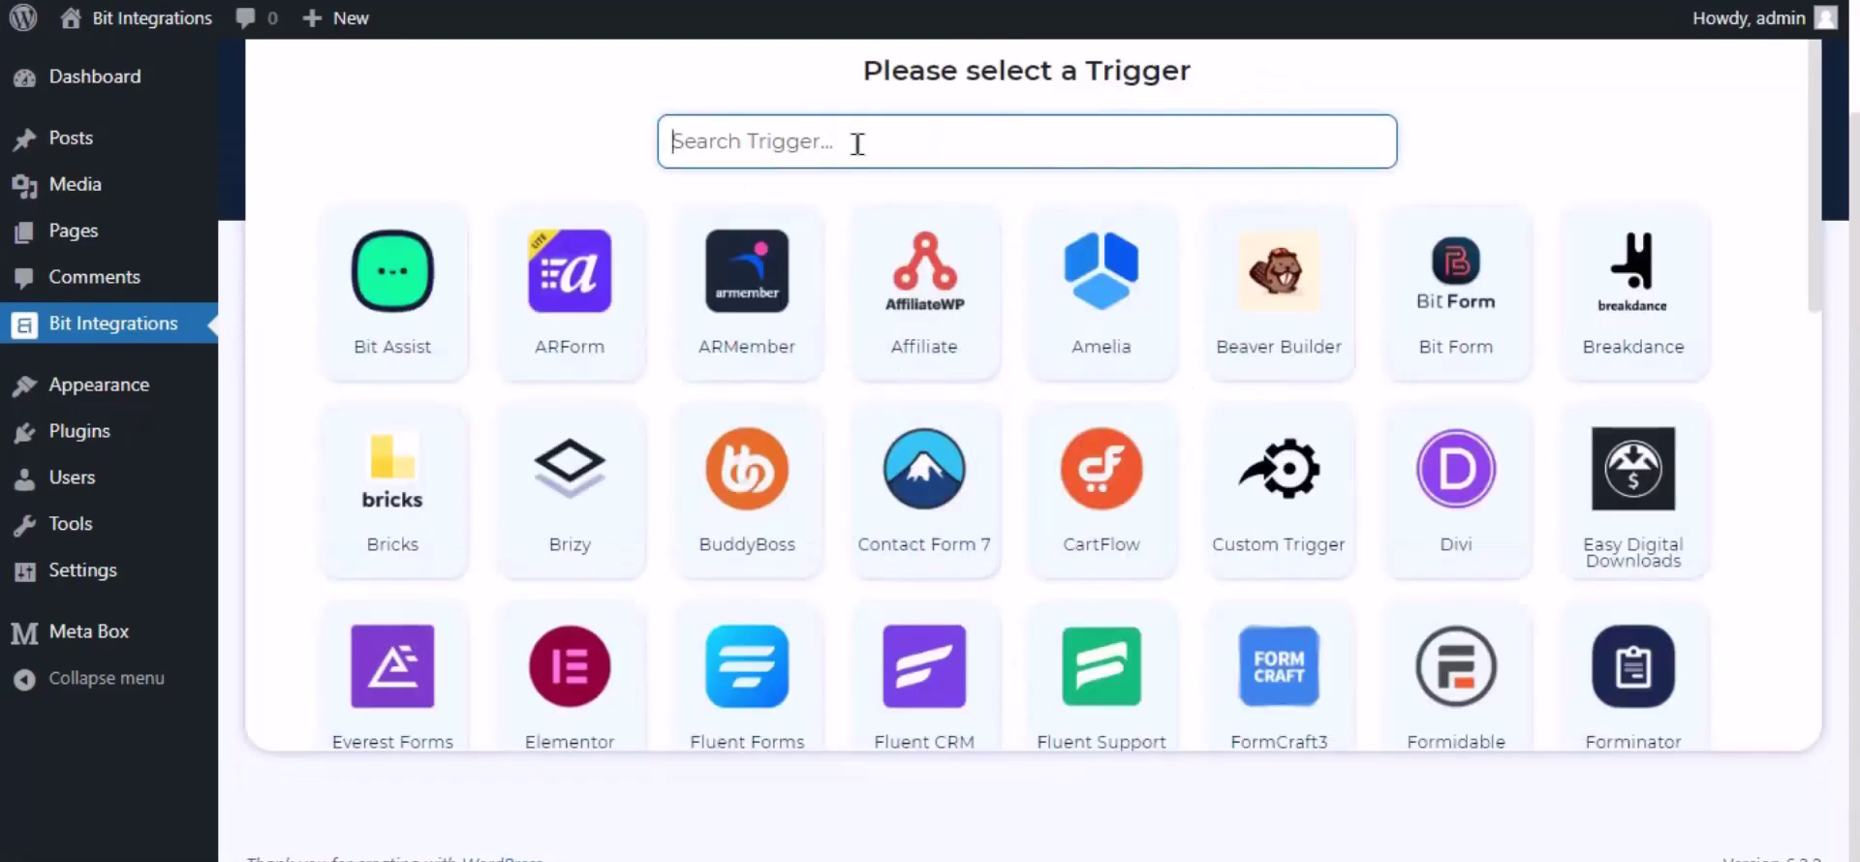
{"action": "type", "text": "mb fr"}
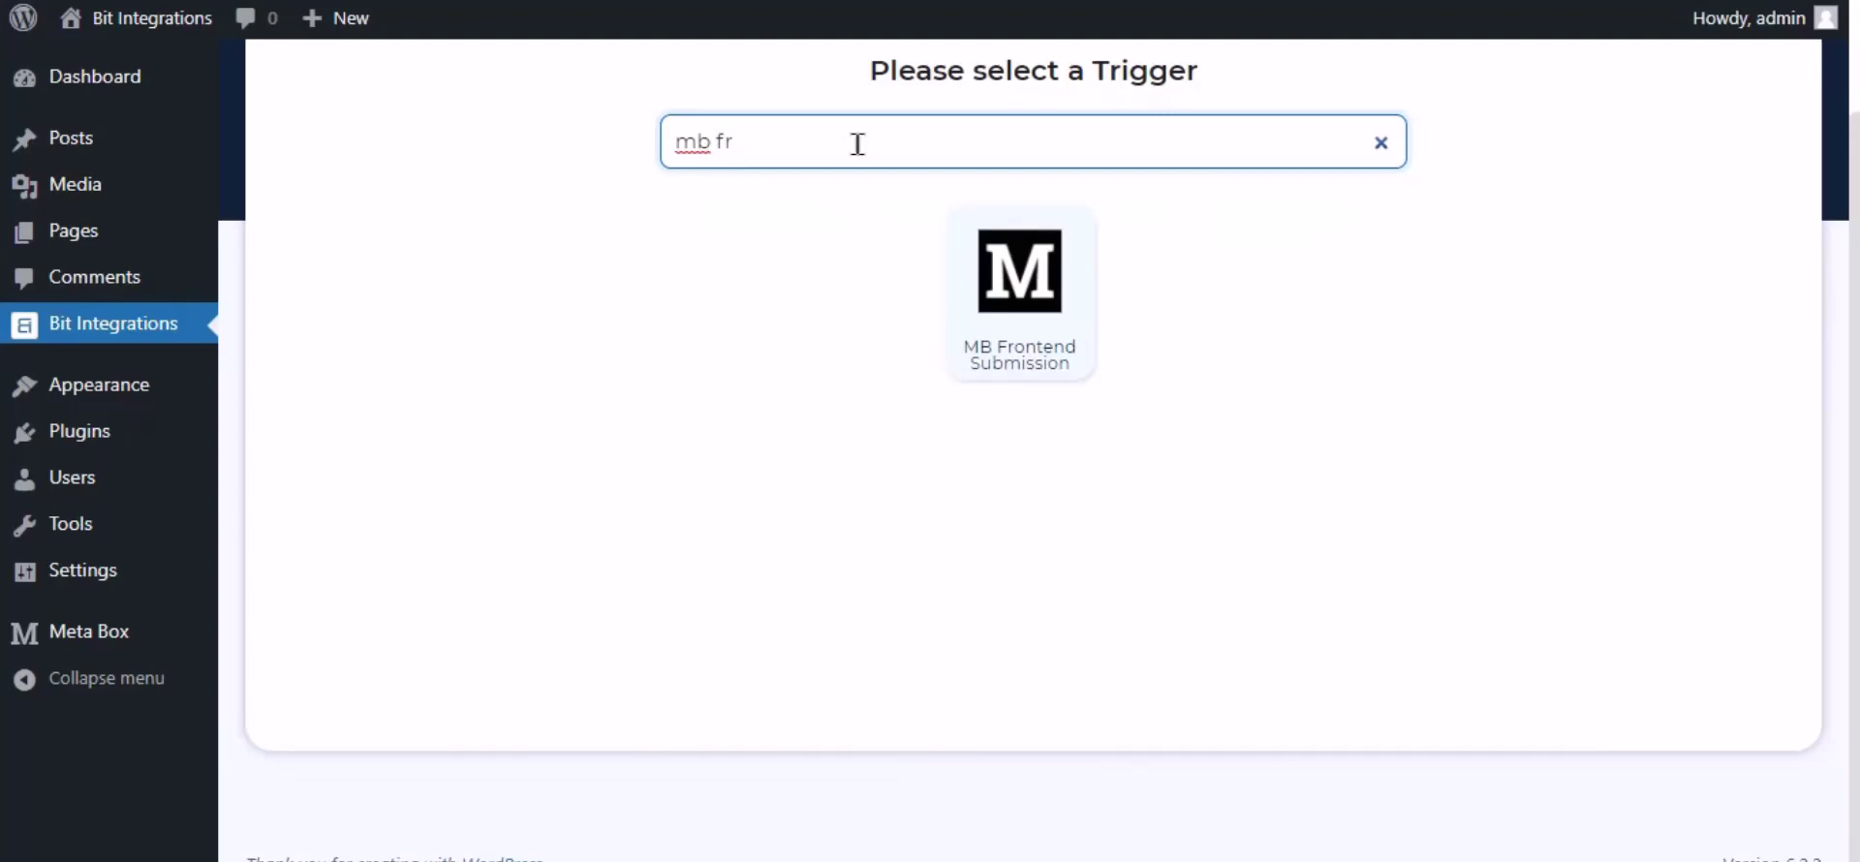
{"action": "type", "text": "ont"}
{"action": "left_click", "coordinate": [1010, 308]}
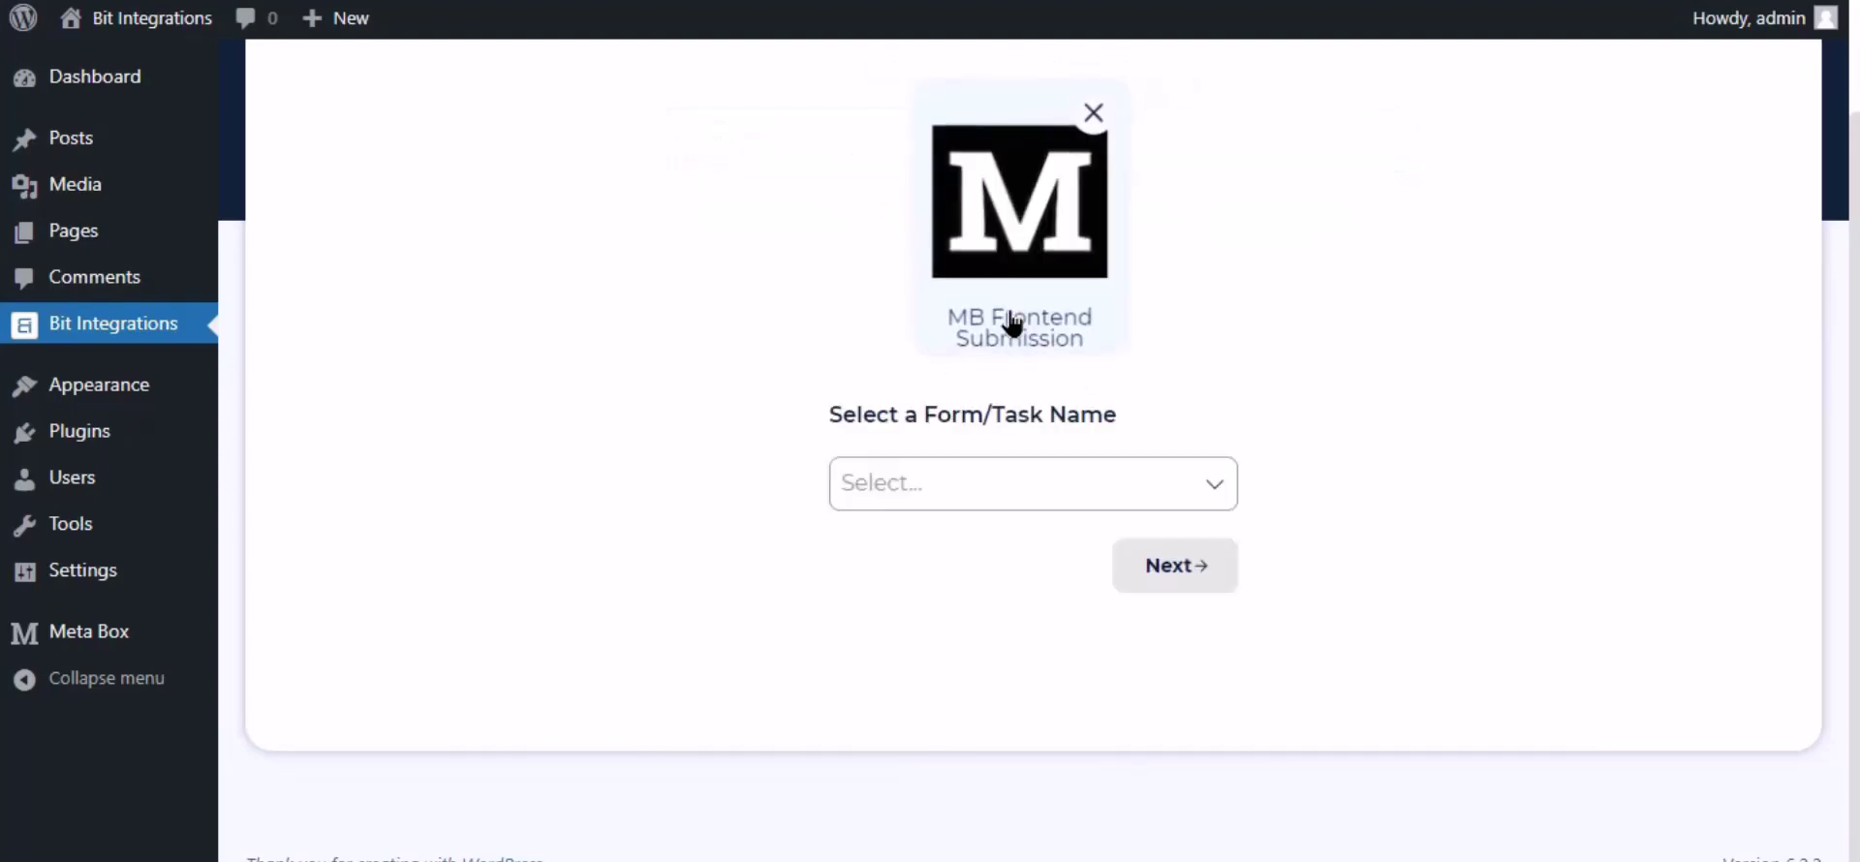
{"action": "left_click", "coordinate": [917, 492]}
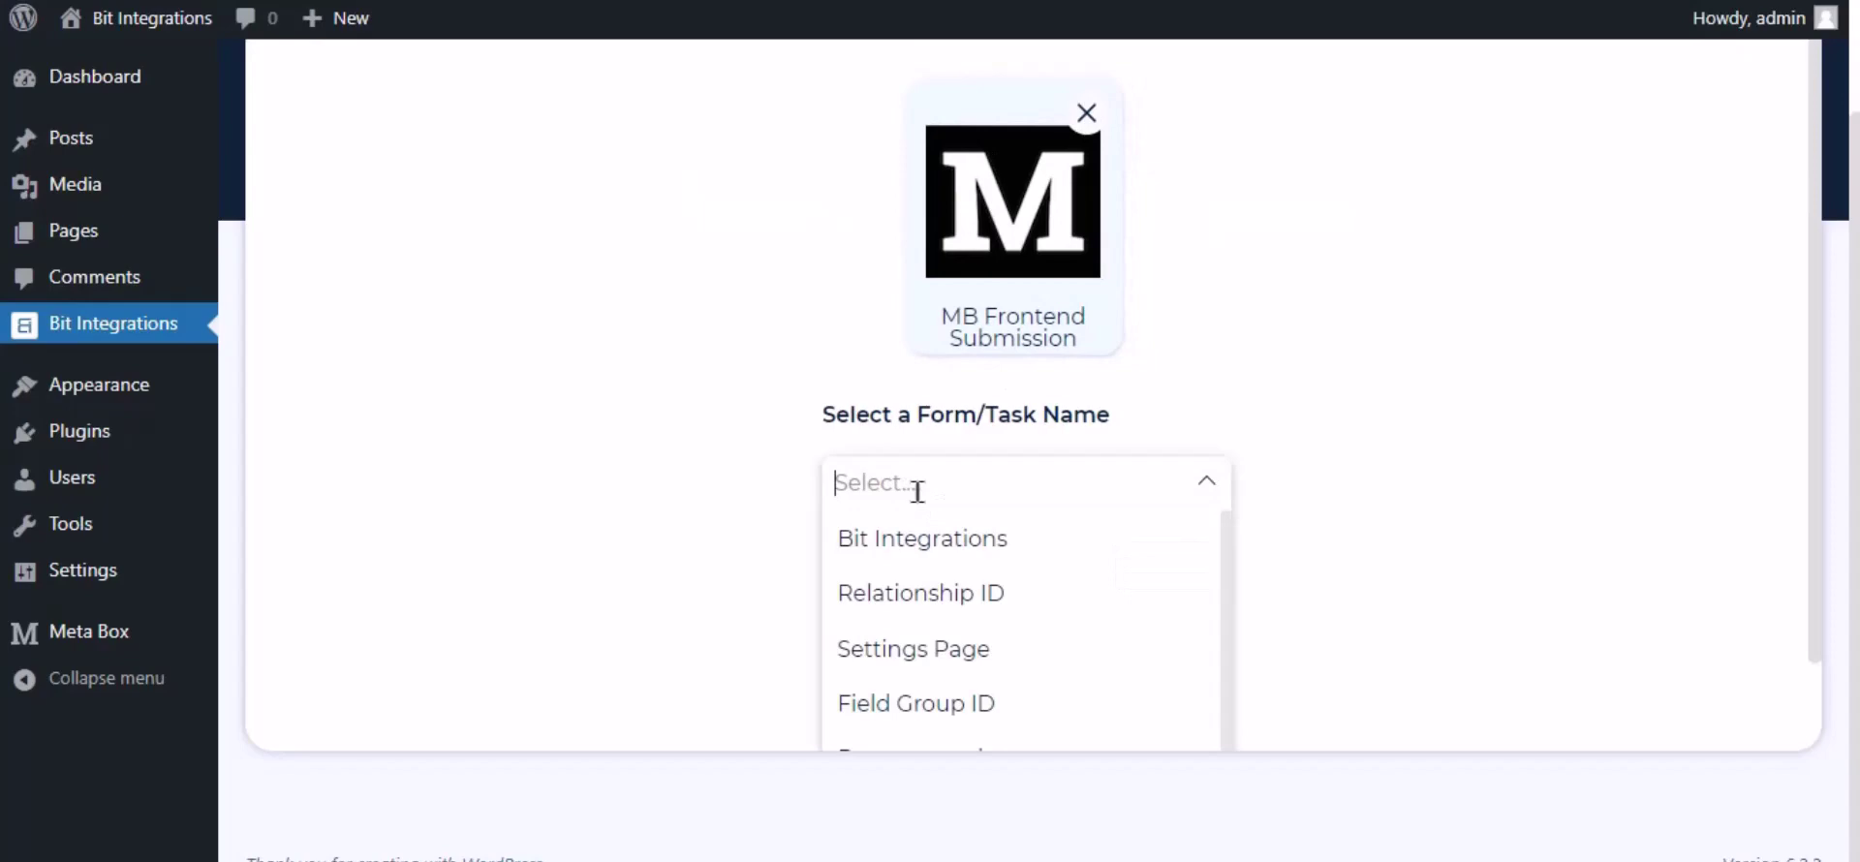
{"action": "left_click", "coordinate": [943, 545]}
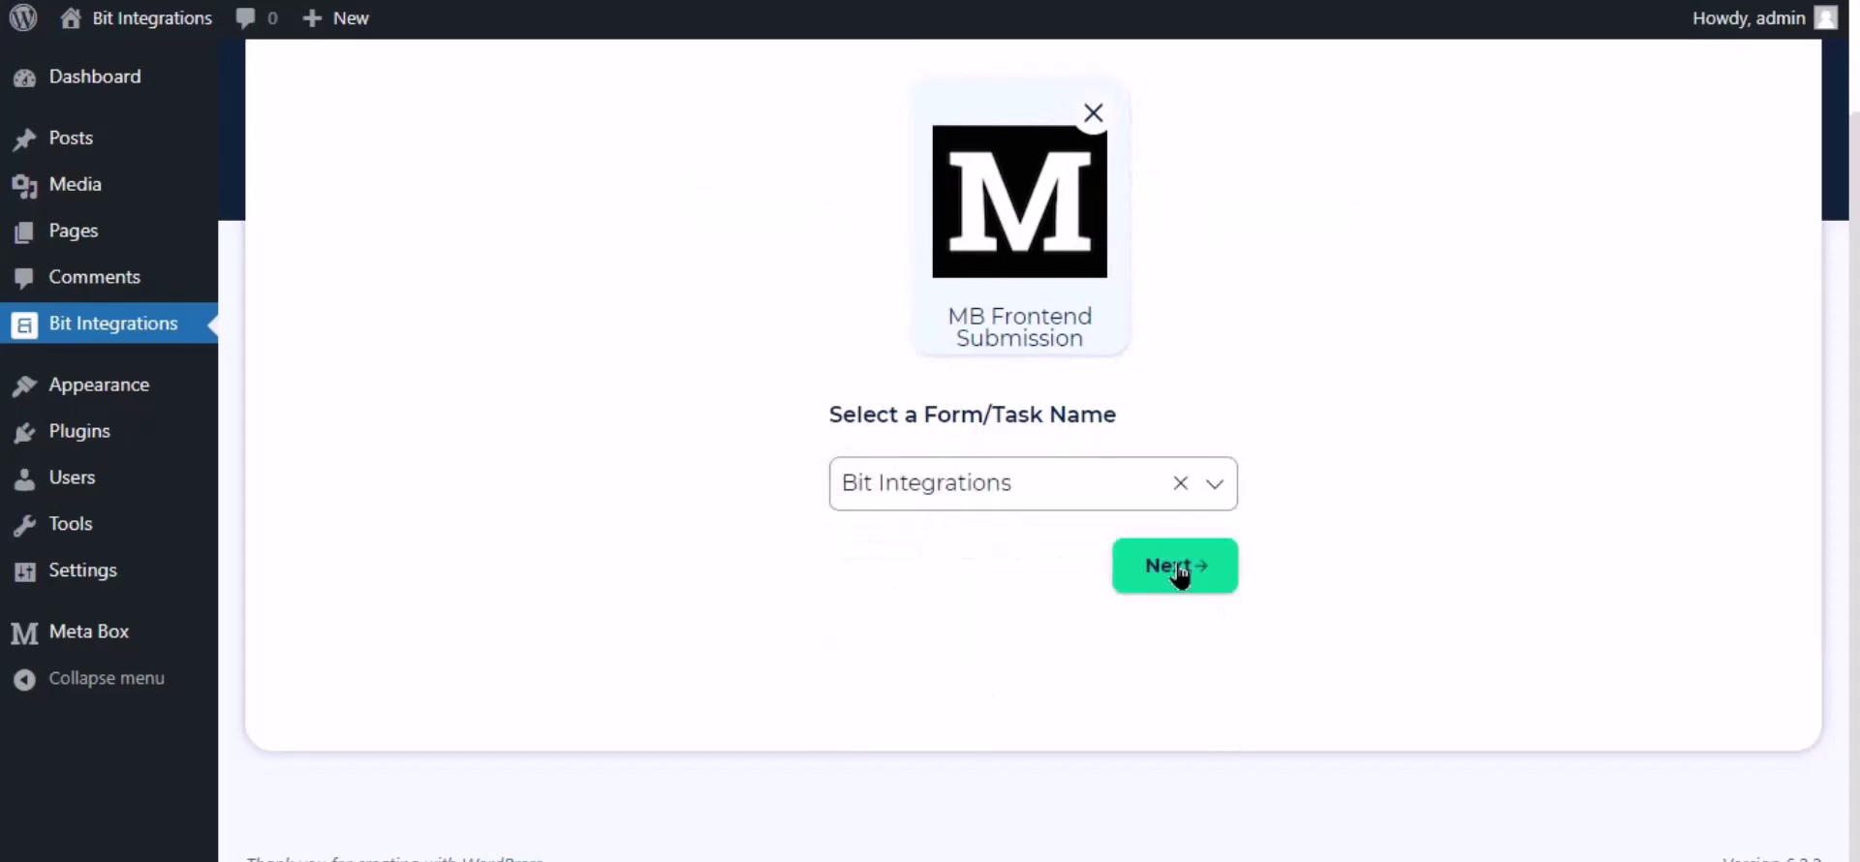
Step: Pick PerfexCRM as the action after searching 'perf'
{"action": "left_click", "coordinate": [1179, 568]}
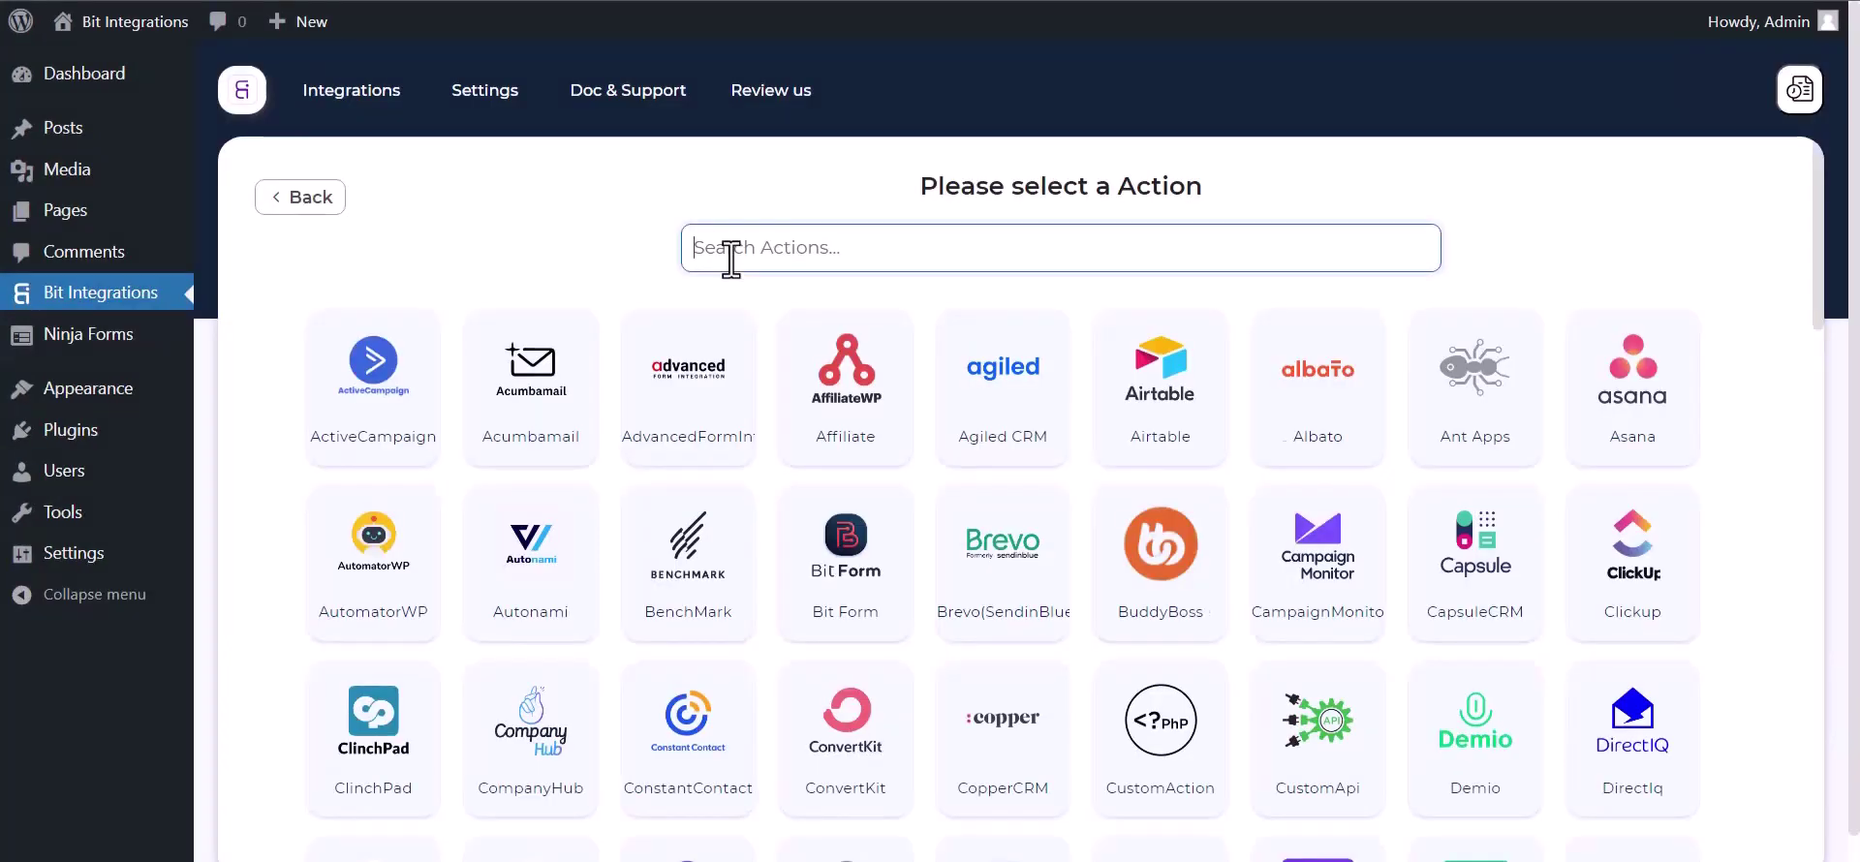
{"action": "type", "text": "perf"}
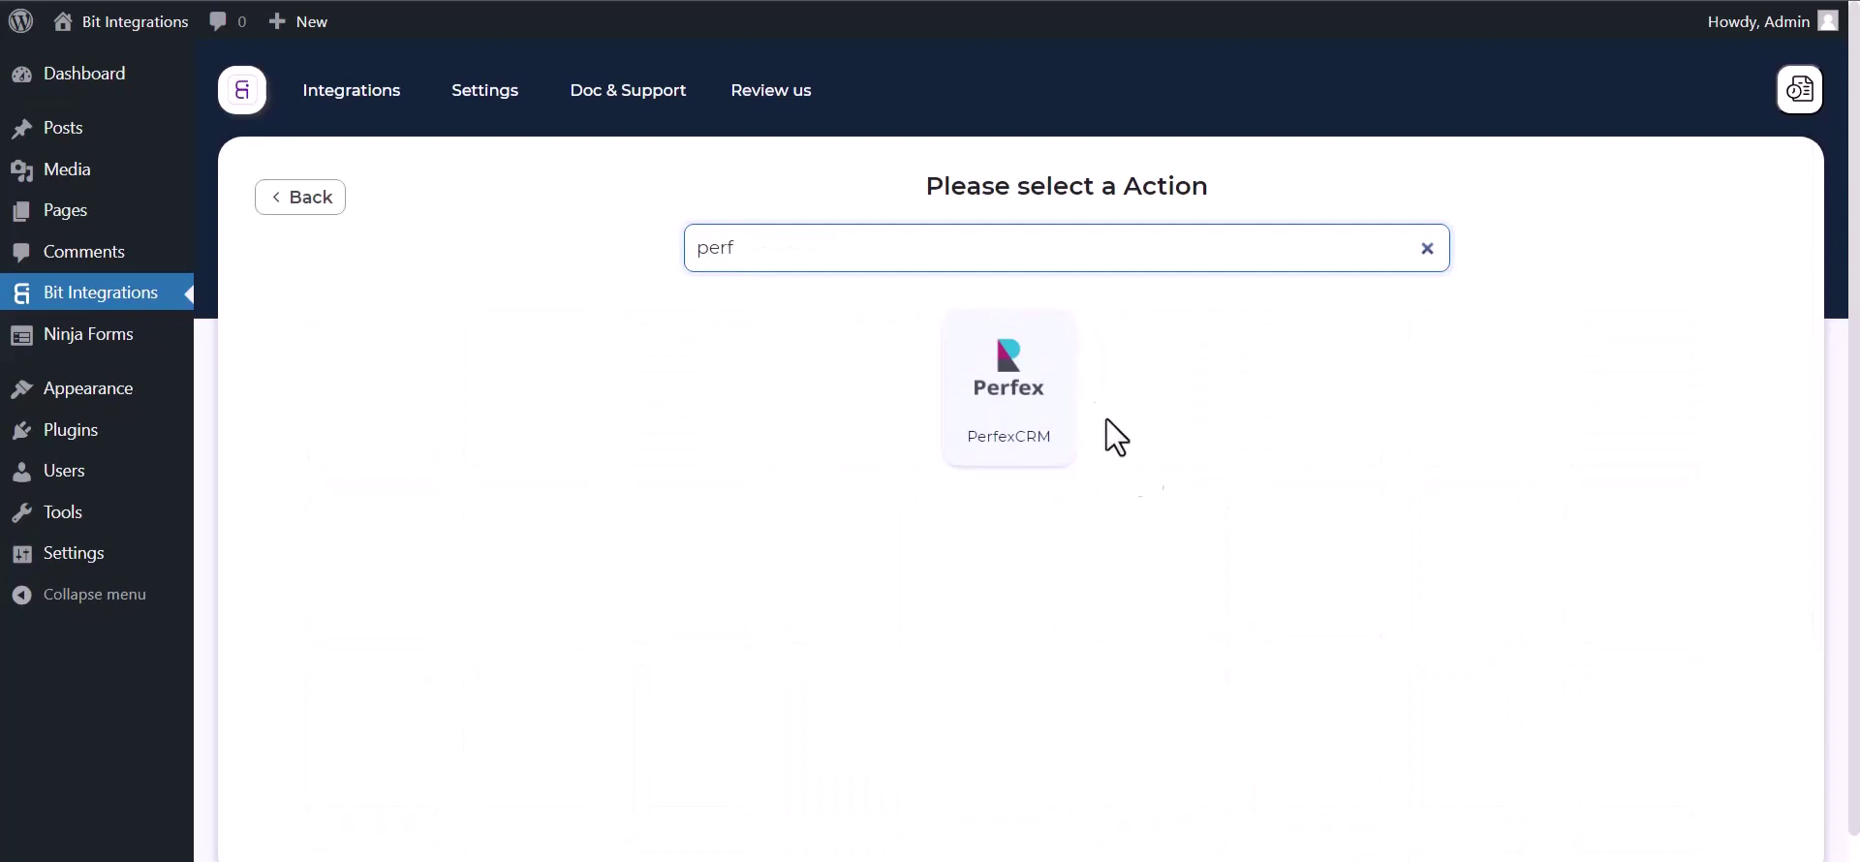
{"action": "left_click", "coordinate": [1012, 426]}
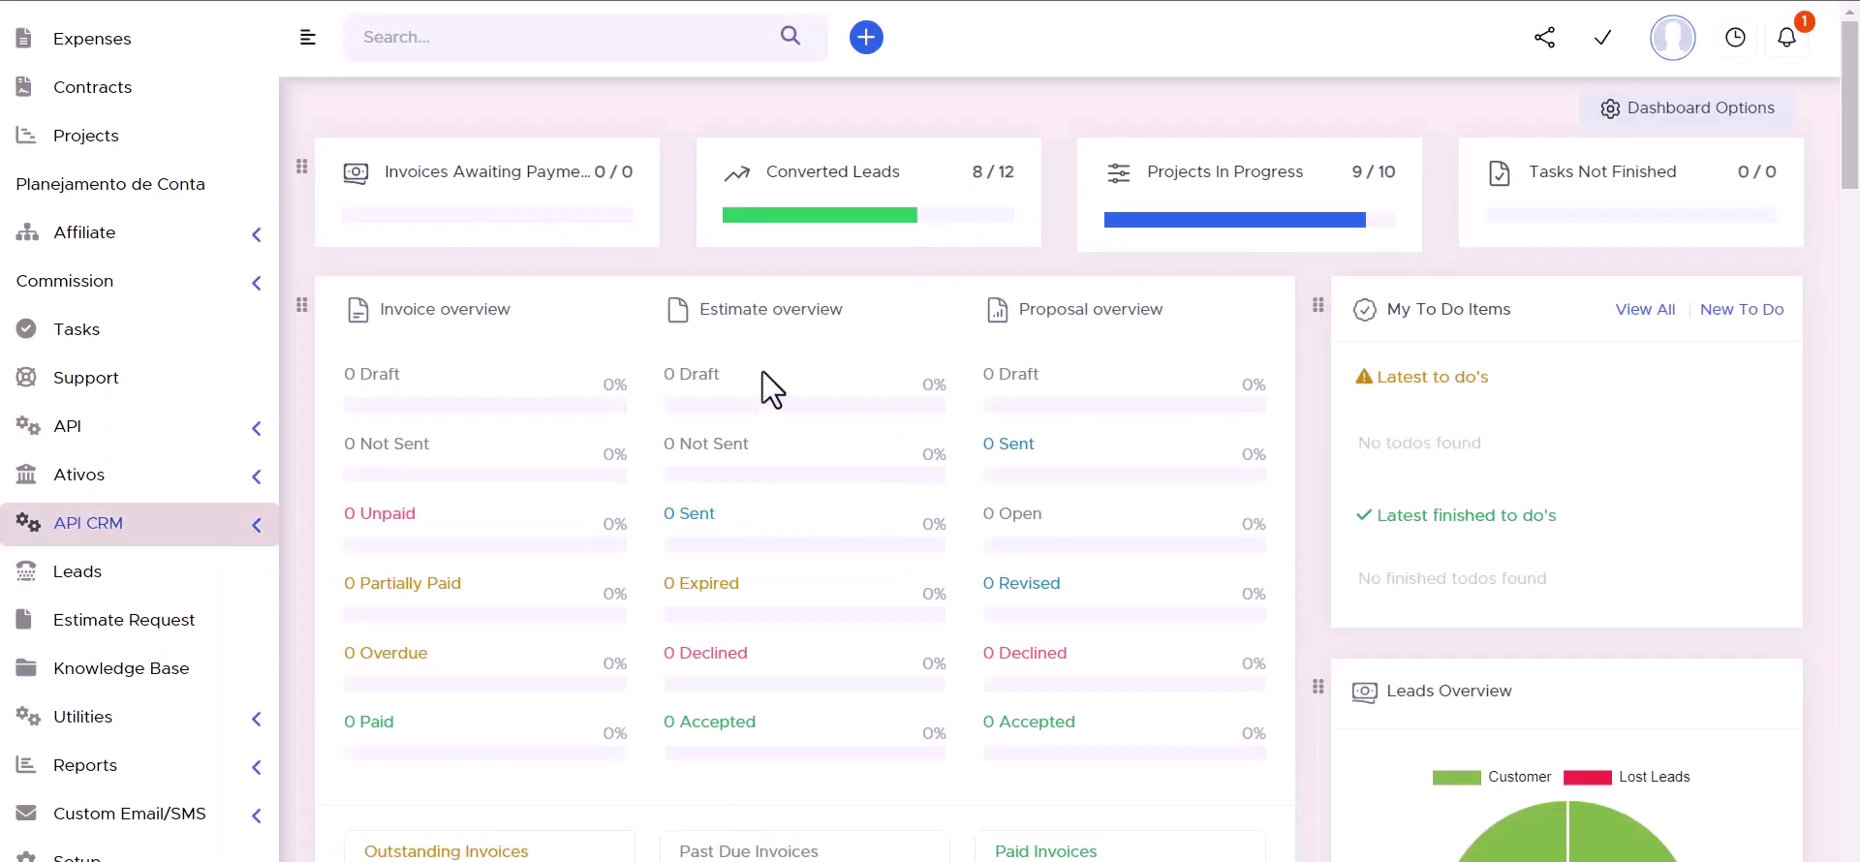
Step: Copy the API URL from Perfex's API CRM Manager into the Access API URL field
{"action": "left_click", "coordinate": [256, 533]}
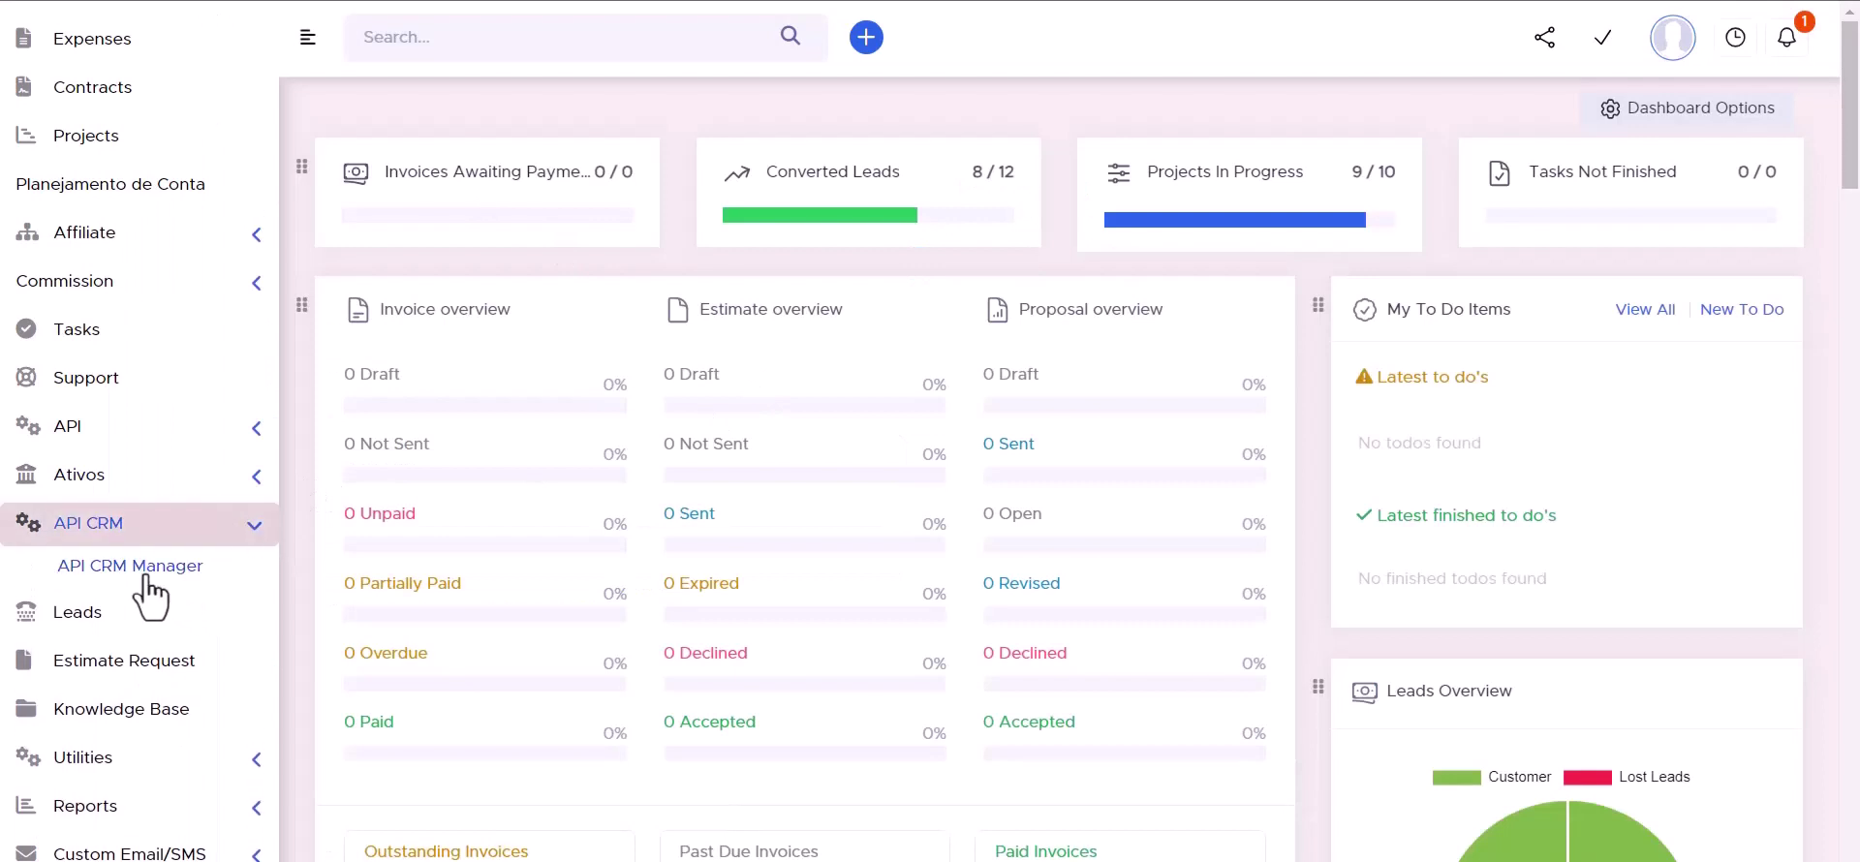
{"action": "left_click", "coordinate": [175, 557]}
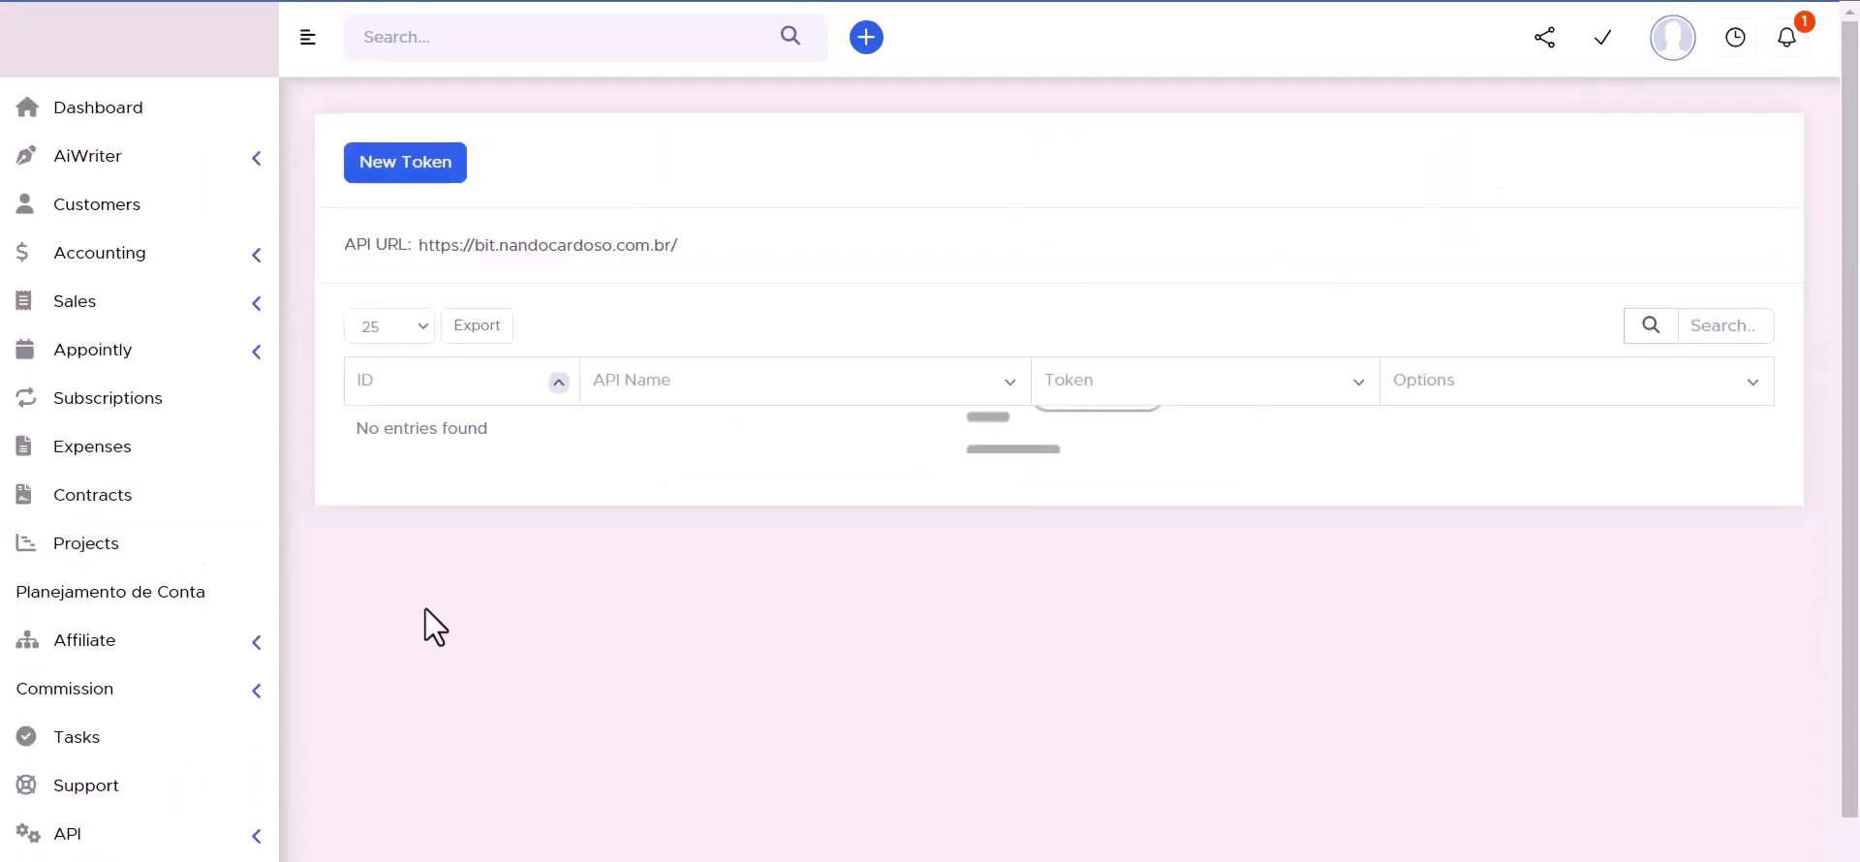
{"action": "double_click", "coordinate": [504, 250]}
{"action": "triple_click", "coordinate": [504, 250]}
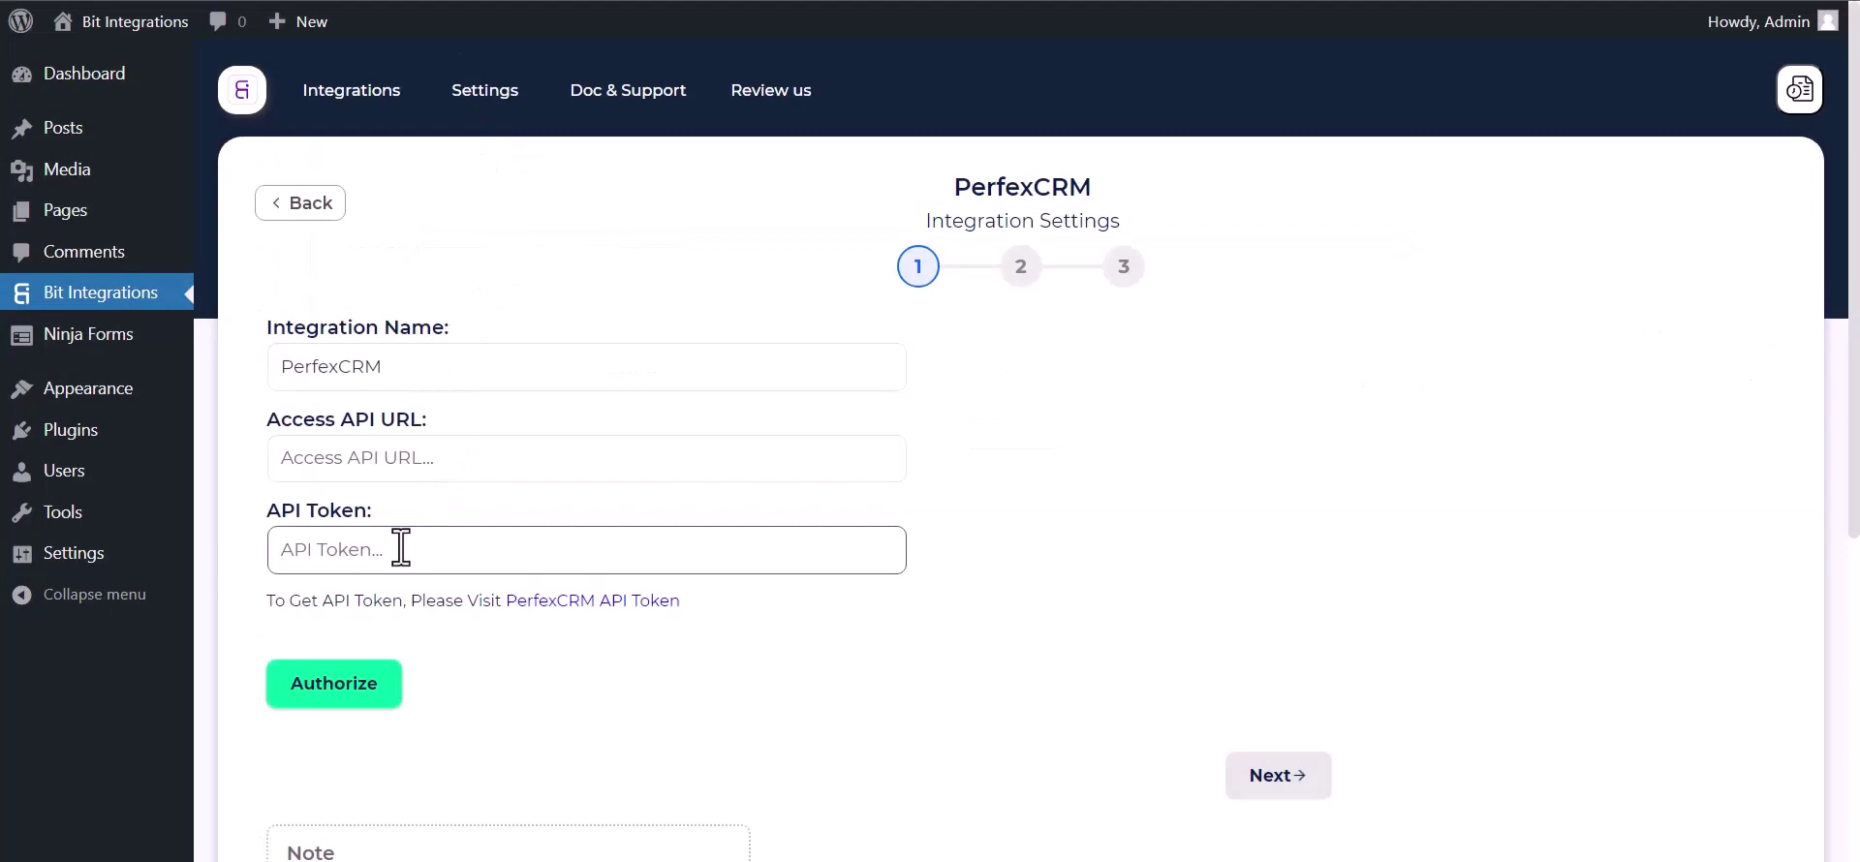
{"action": "left_click", "coordinate": [395, 473]}
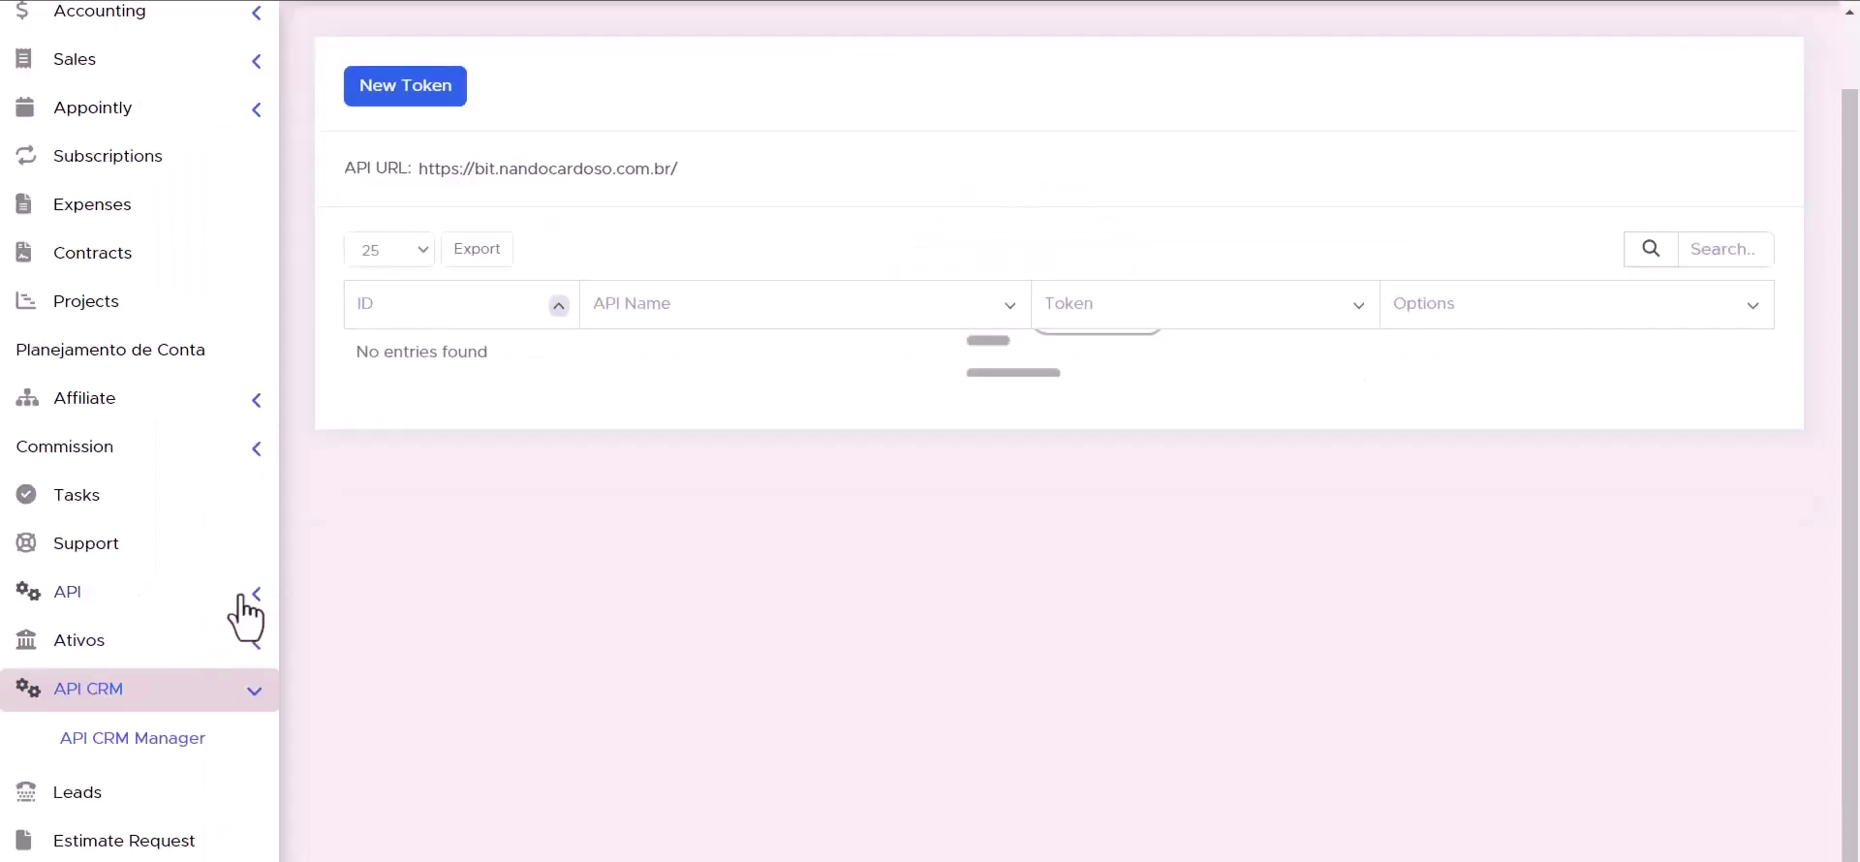
Step: Start a new token in Perfex API Management named 'Bit Integrations'
{"action": "left_click", "coordinate": [256, 593]}
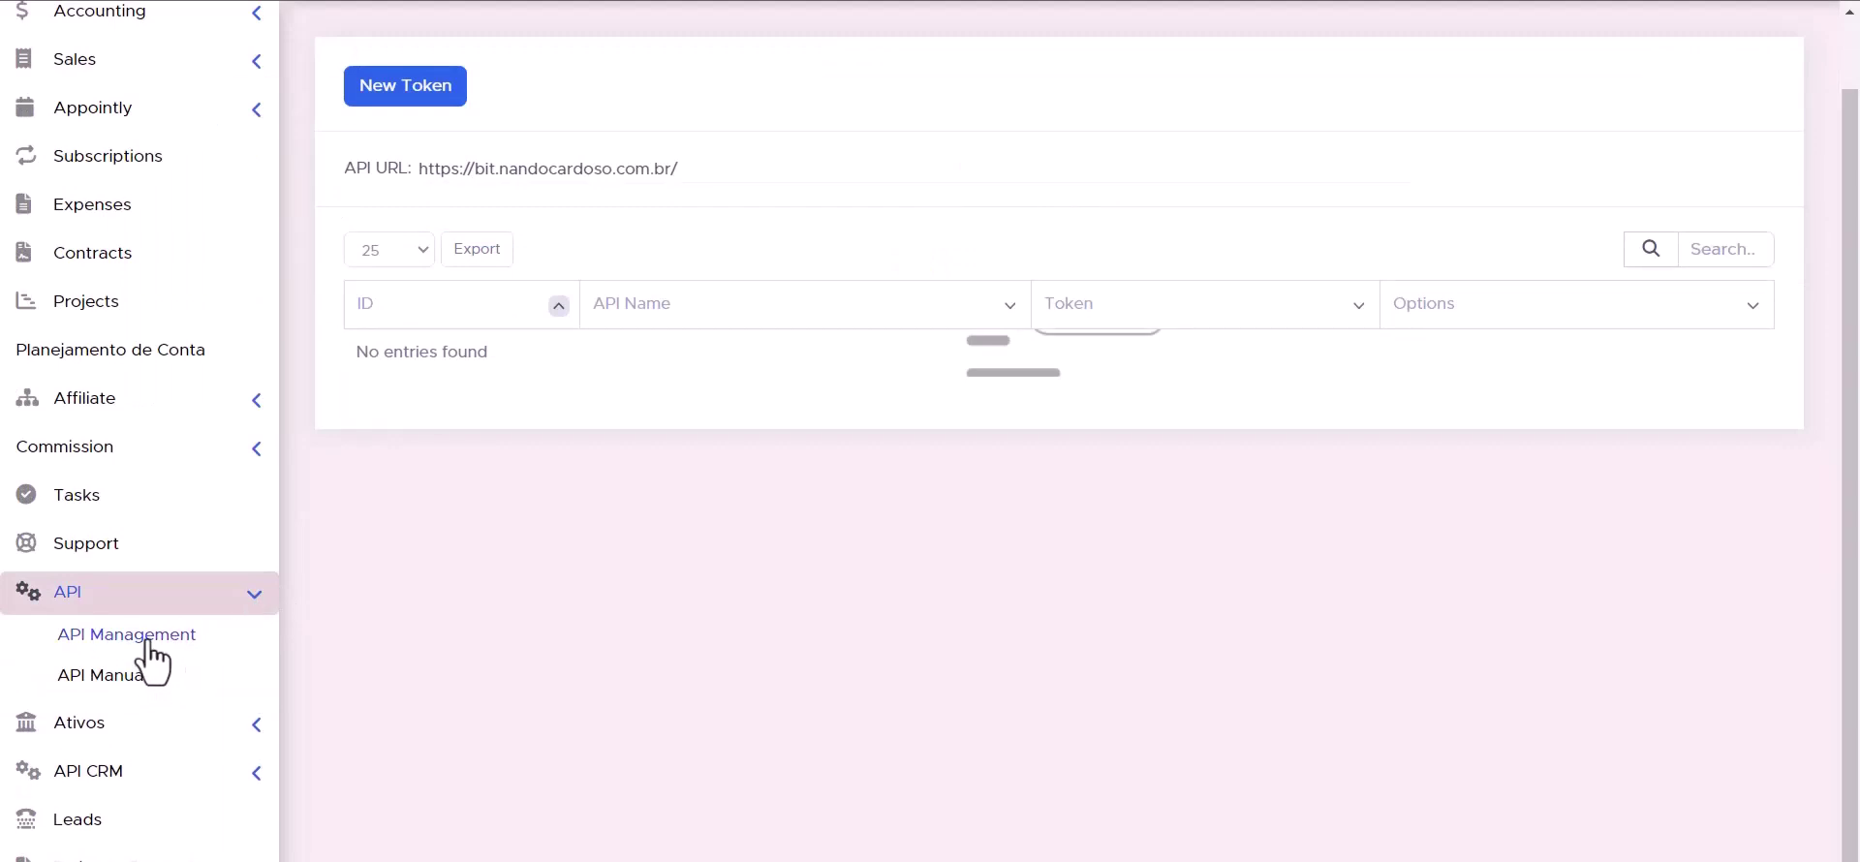
{"action": "left_click", "coordinate": [149, 643]}
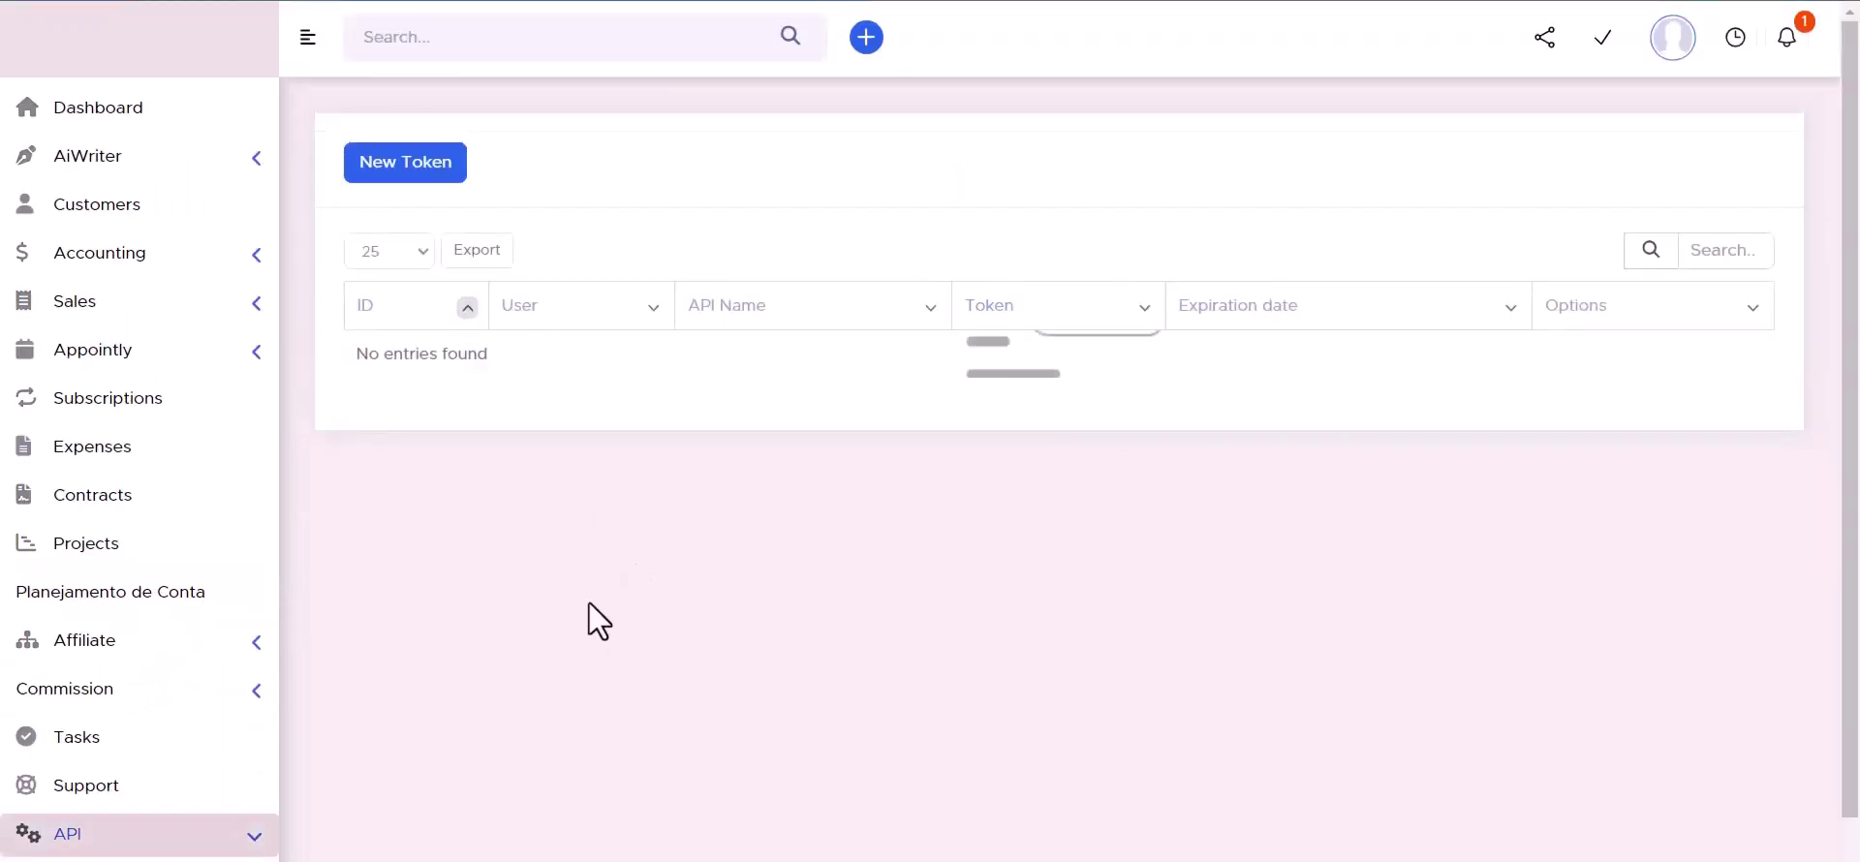
{"action": "left_click", "coordinate": [403, 166]}
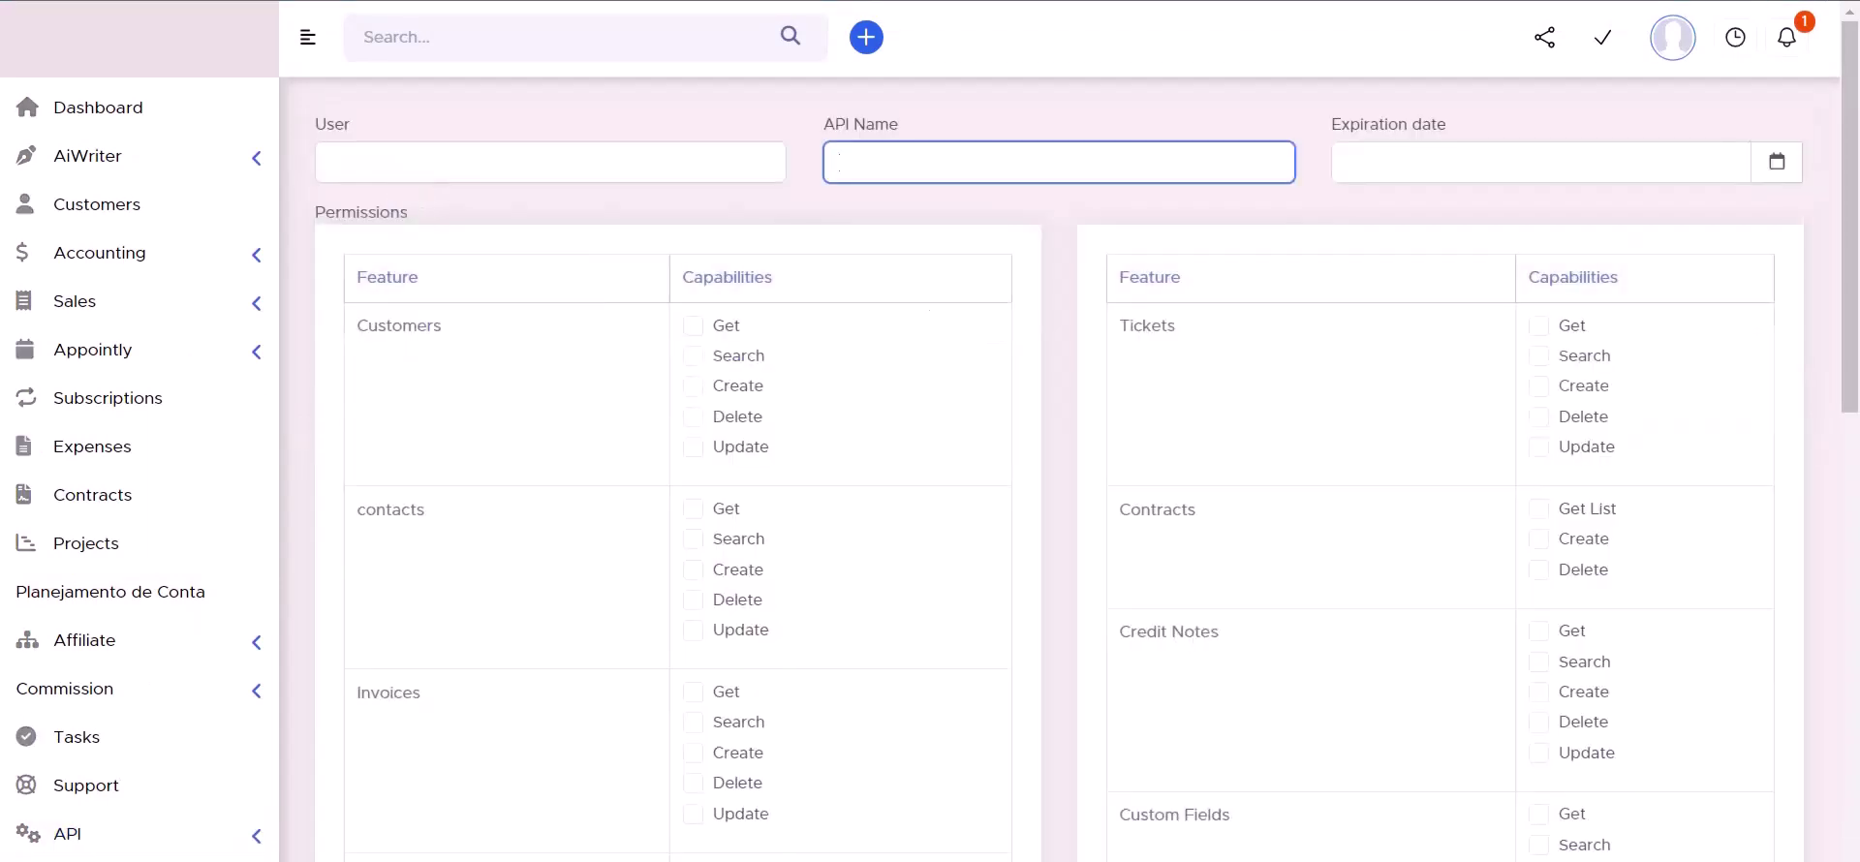
{"action": "left_click", "coordinate": [954, 693]}
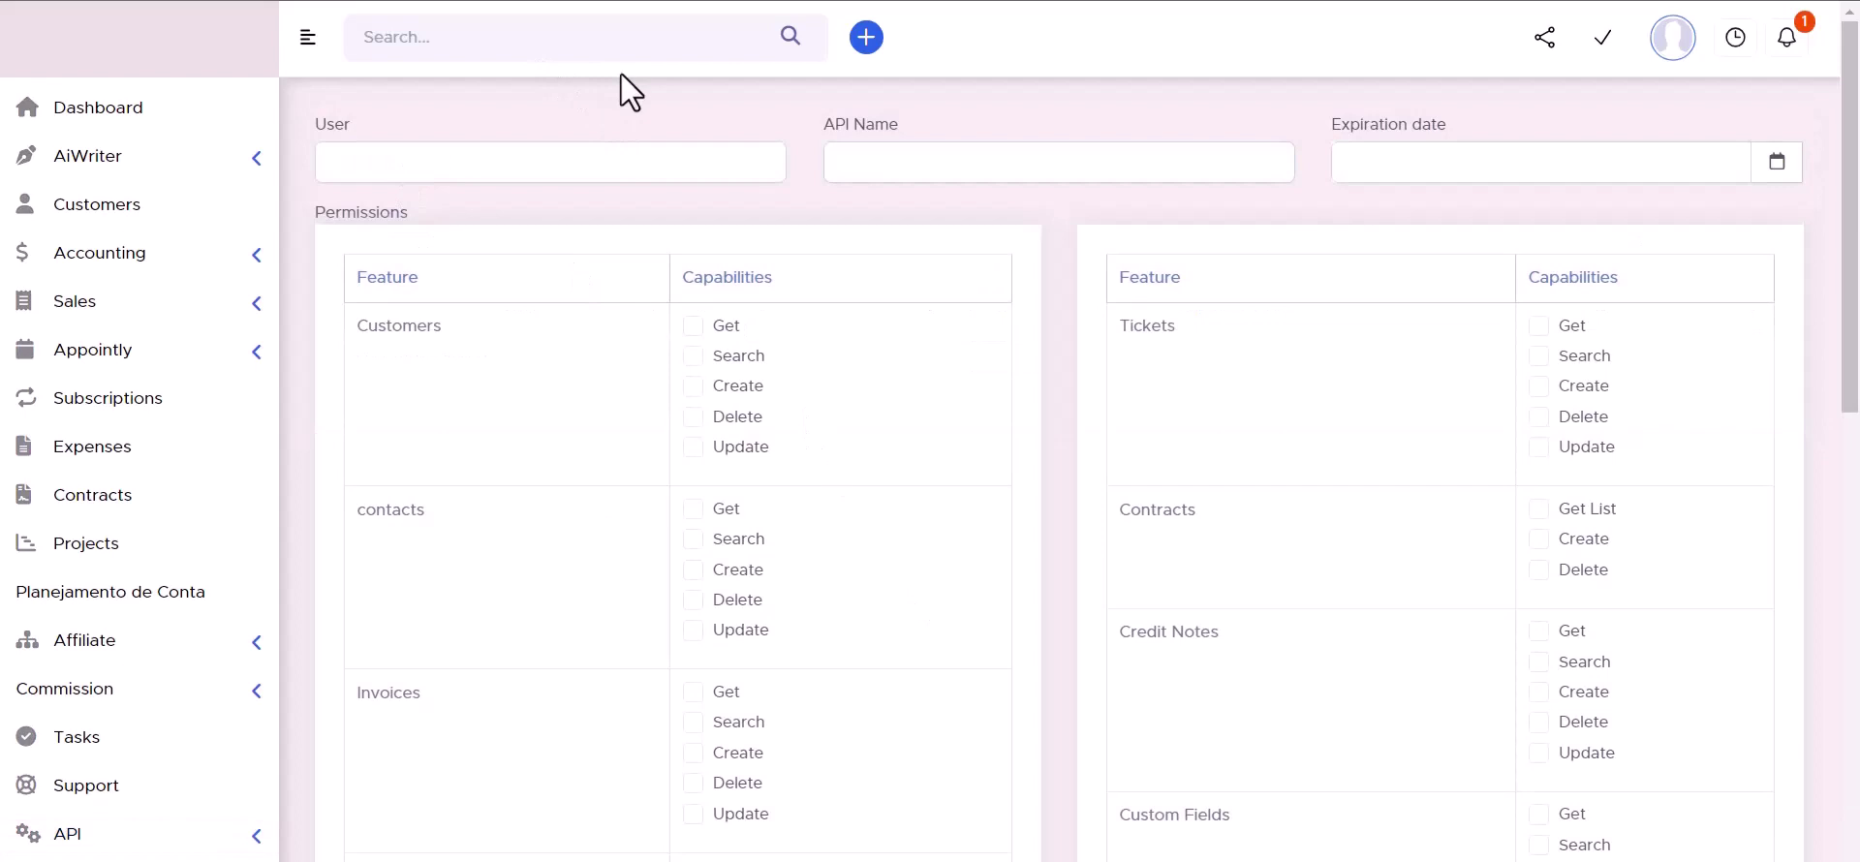
{"action": "left_click", "coordinate": [885, 162]}
{"action": "type", "text": "Bit Integrations"}
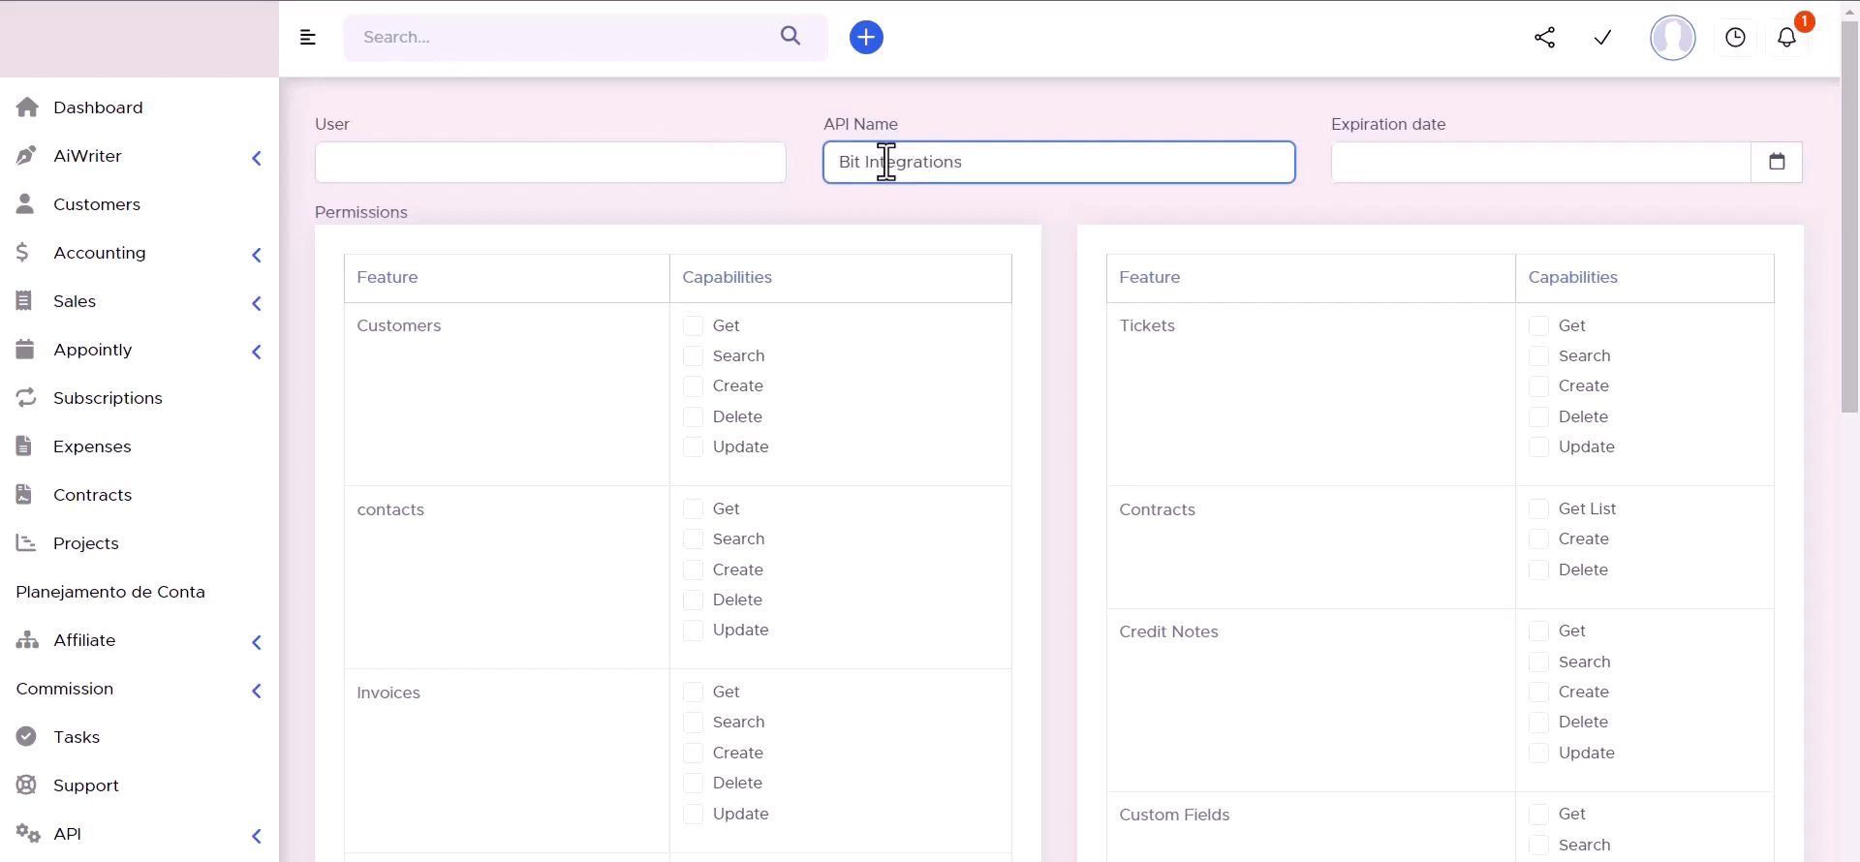
{"action": "left_click", "coordinate": [1775, 162]}
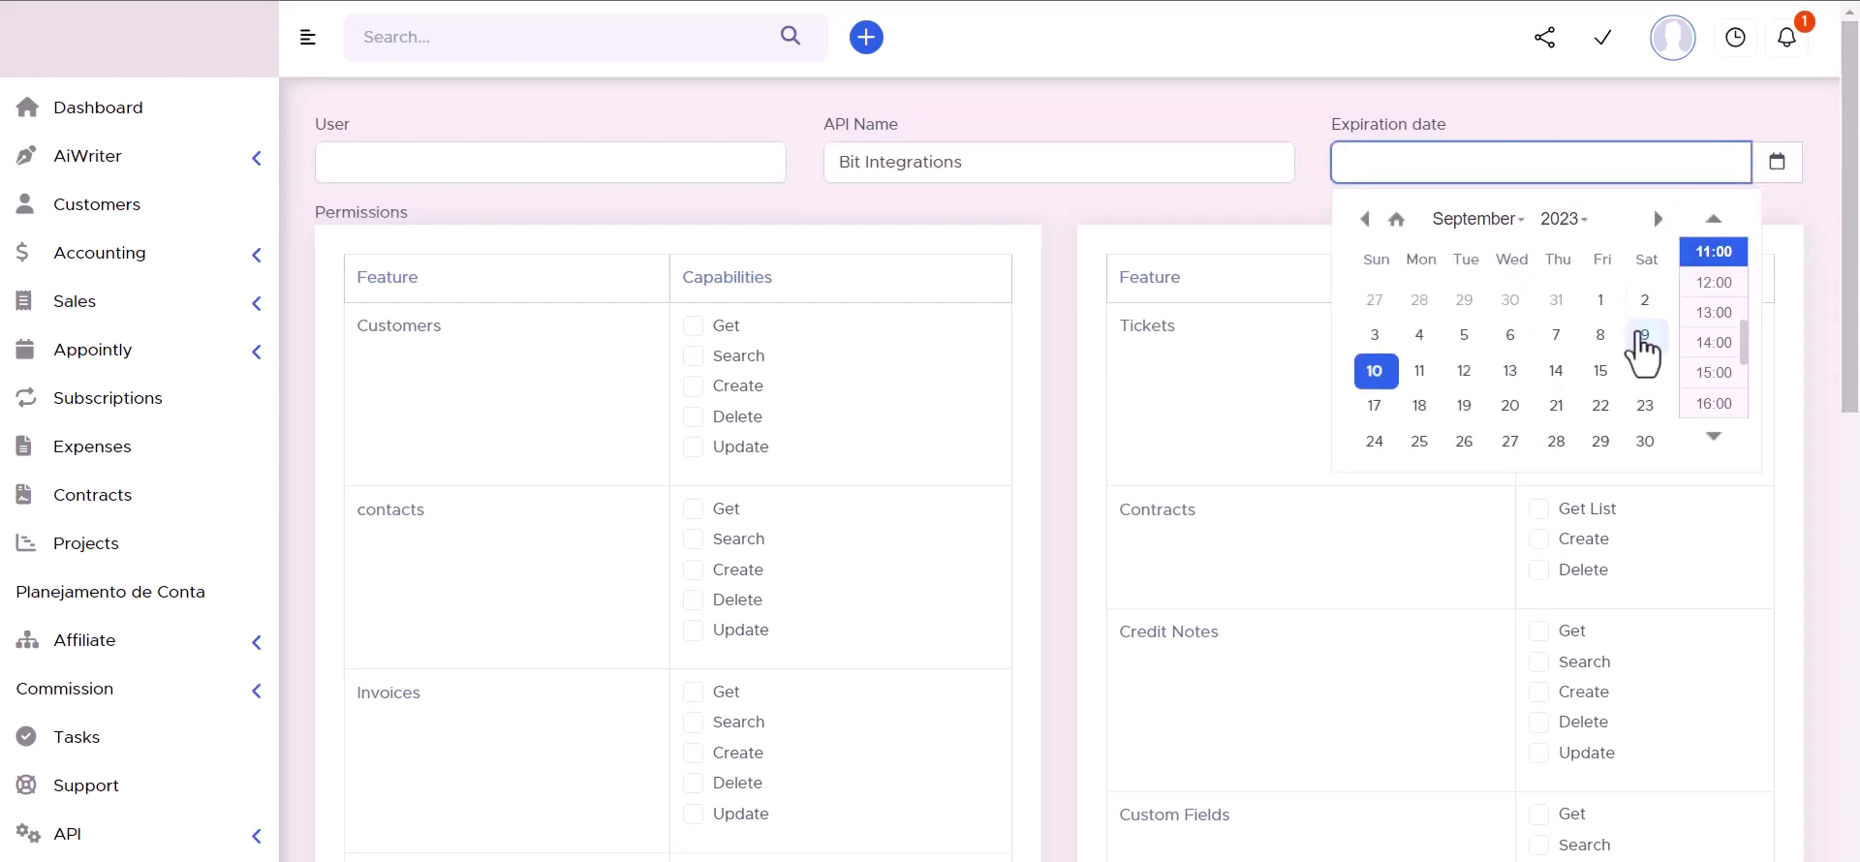
{"action": "left_click", "coordinate": [1645, 440]}
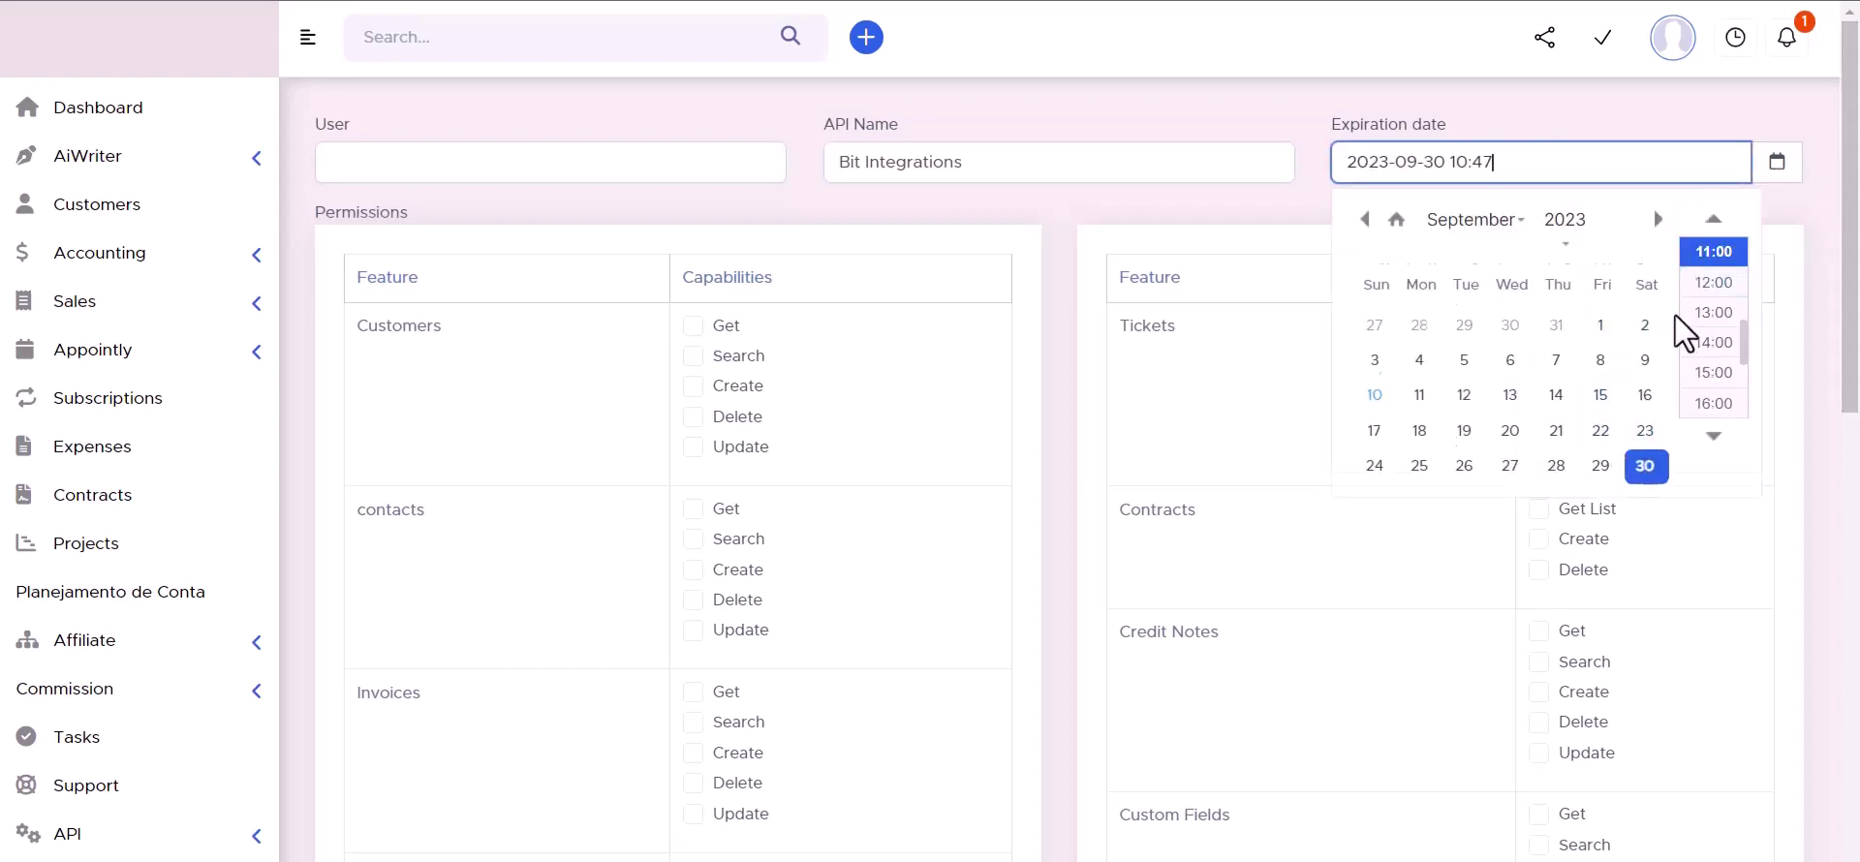
{"action": "left_click", "coordinate": [1565, 220]}
{"action": "scroll", "coordinate": [1565, 303], "scroll_direction": "down", "scroll_amount": 5}
{"action": "left_click", "coordinate": [1562, 276]}
{"action": "left_click", "coordinate": [1261, 102]}
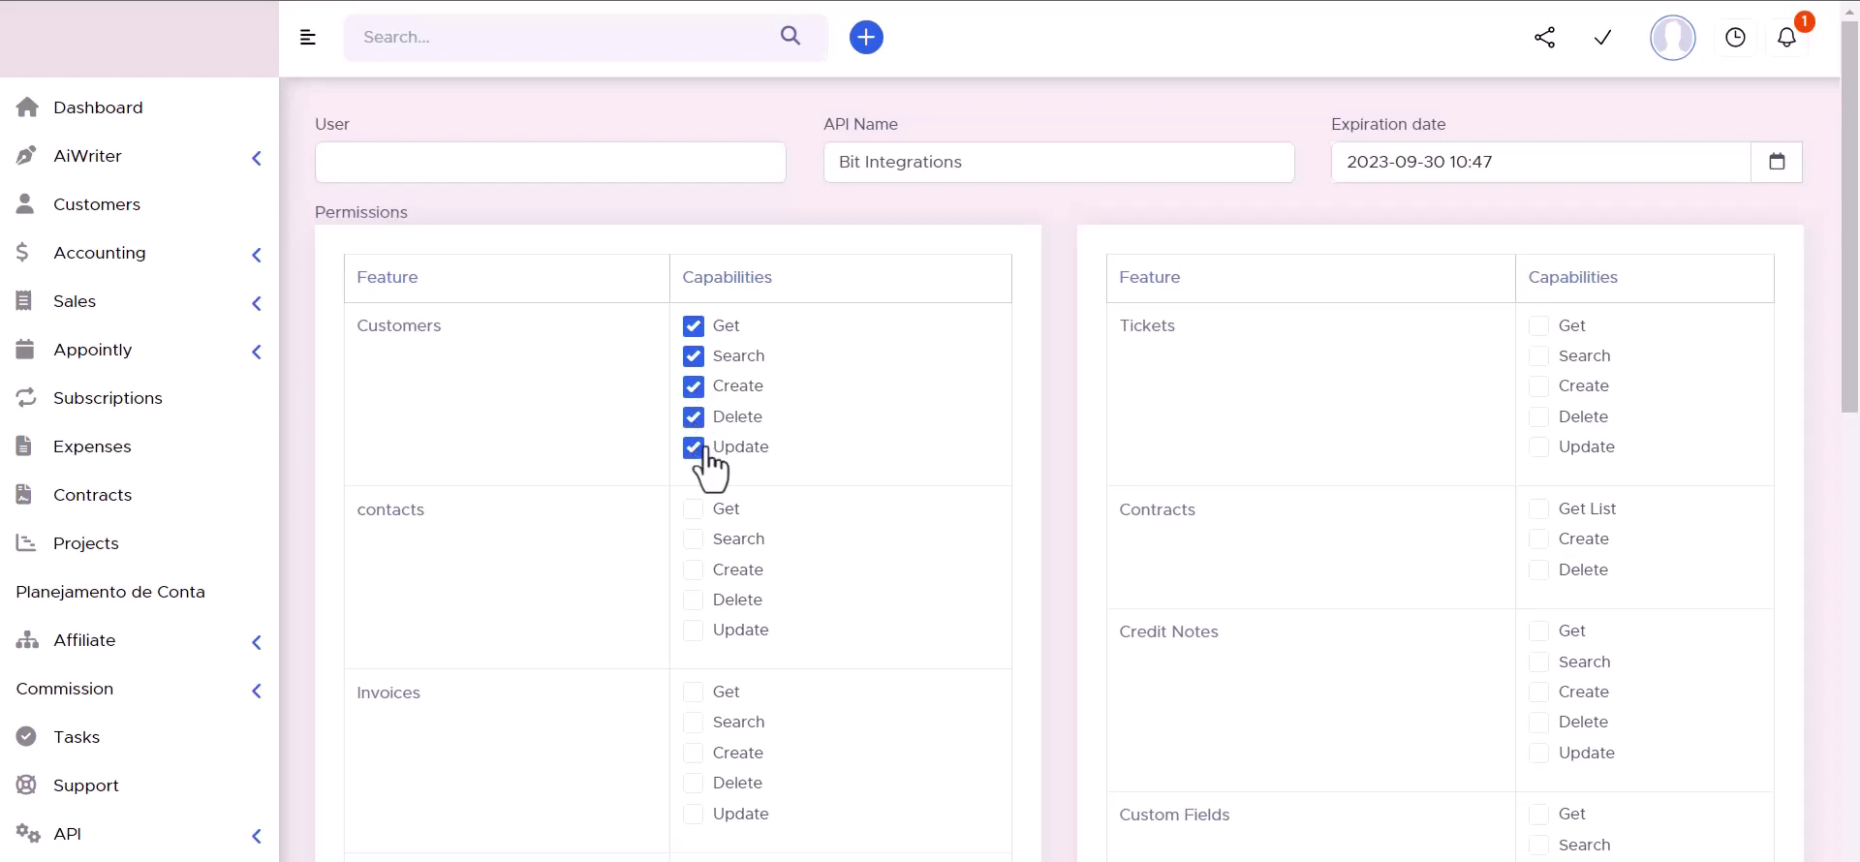
Step: Grant Contracts Get List, the remaining Tickets permissions and contacts Get/Search/Delete/Update
{"action": "left_click", "coordinate": [1538, 510]}
{"action": "left_click", "coordinate": [1538, 385]}
{"action": "left_click", "coordinate": [1538, 356]}
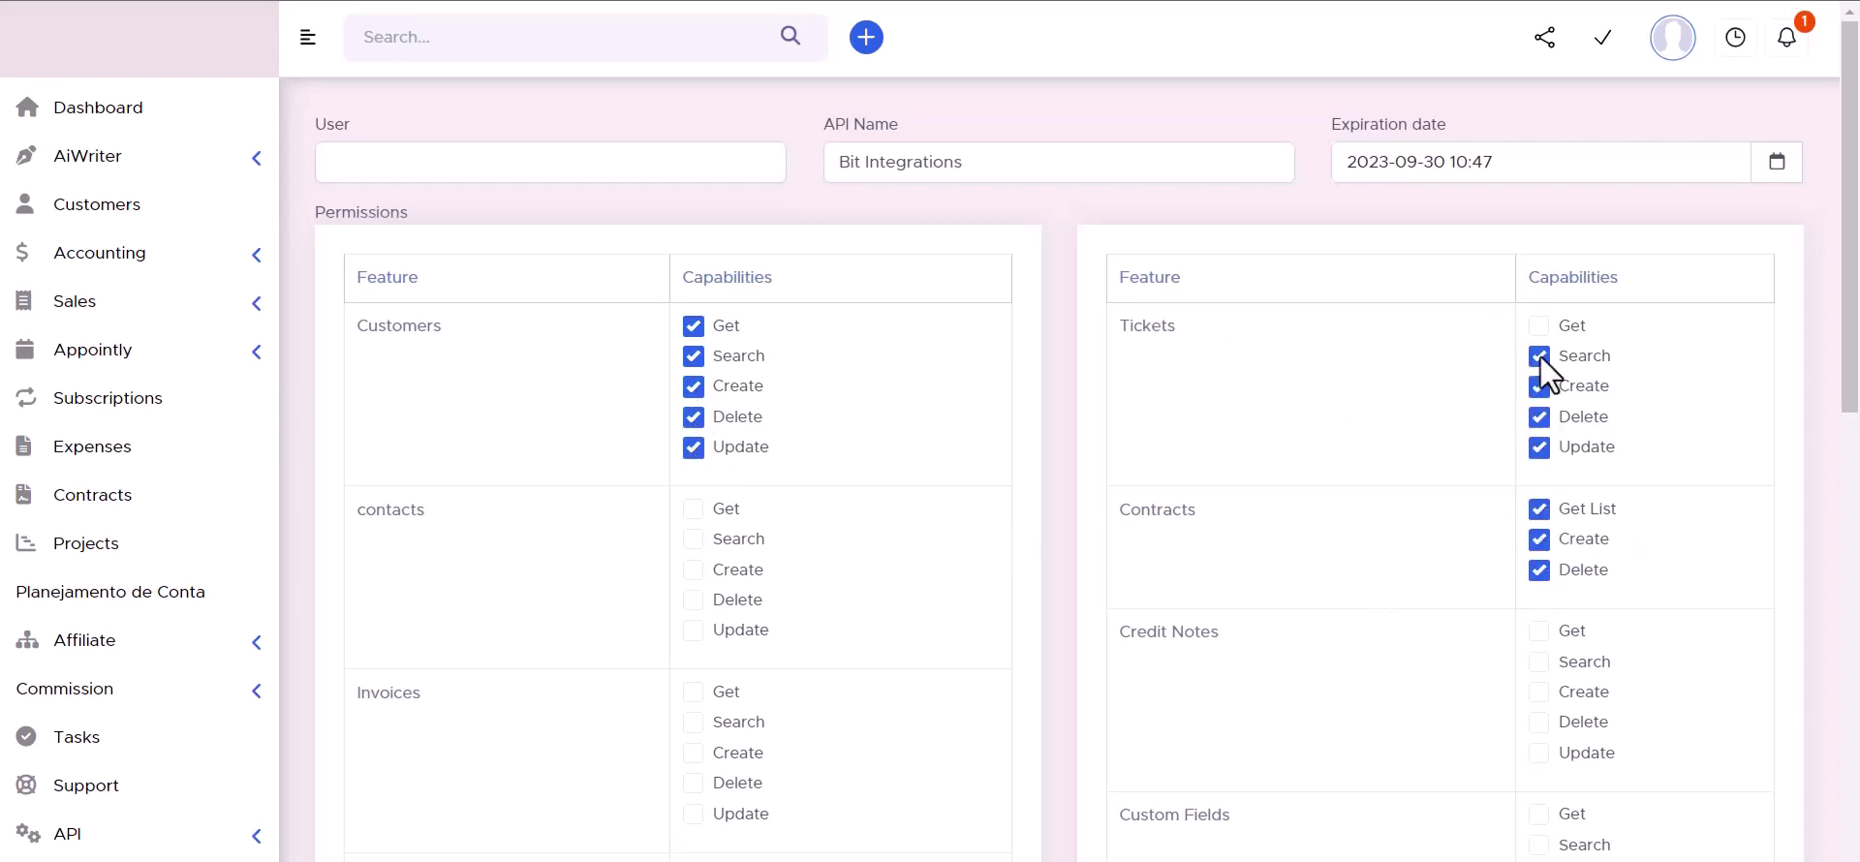
{"action": "left_click", "coordinate": [1538, 325]}
{"action": "left_click", "coordinate": [693, 509]}
{"action": "left_click", "coordinate": [692, 538]}
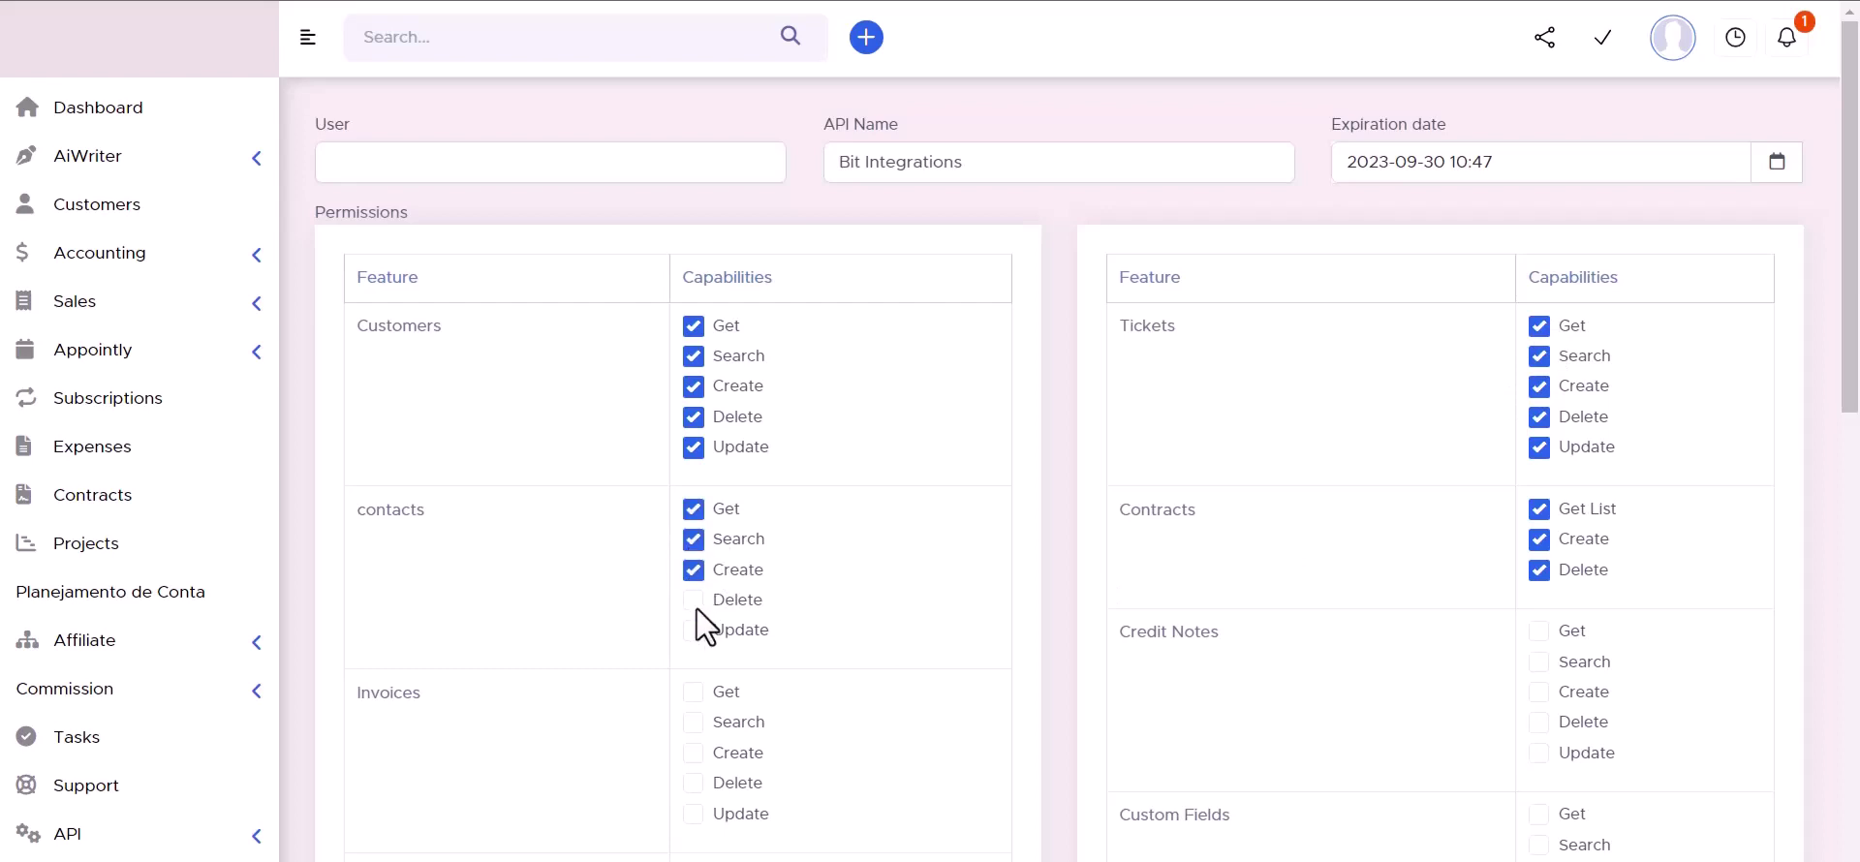
{"action": "left_click", "coordinate": [693, 600]}
{"action": "left_click", "coordinate": [693, 630]}
{"action": "scroll", "coordinate": [835, 455], "scroll_direction": "down", "scroll_amount": 3}
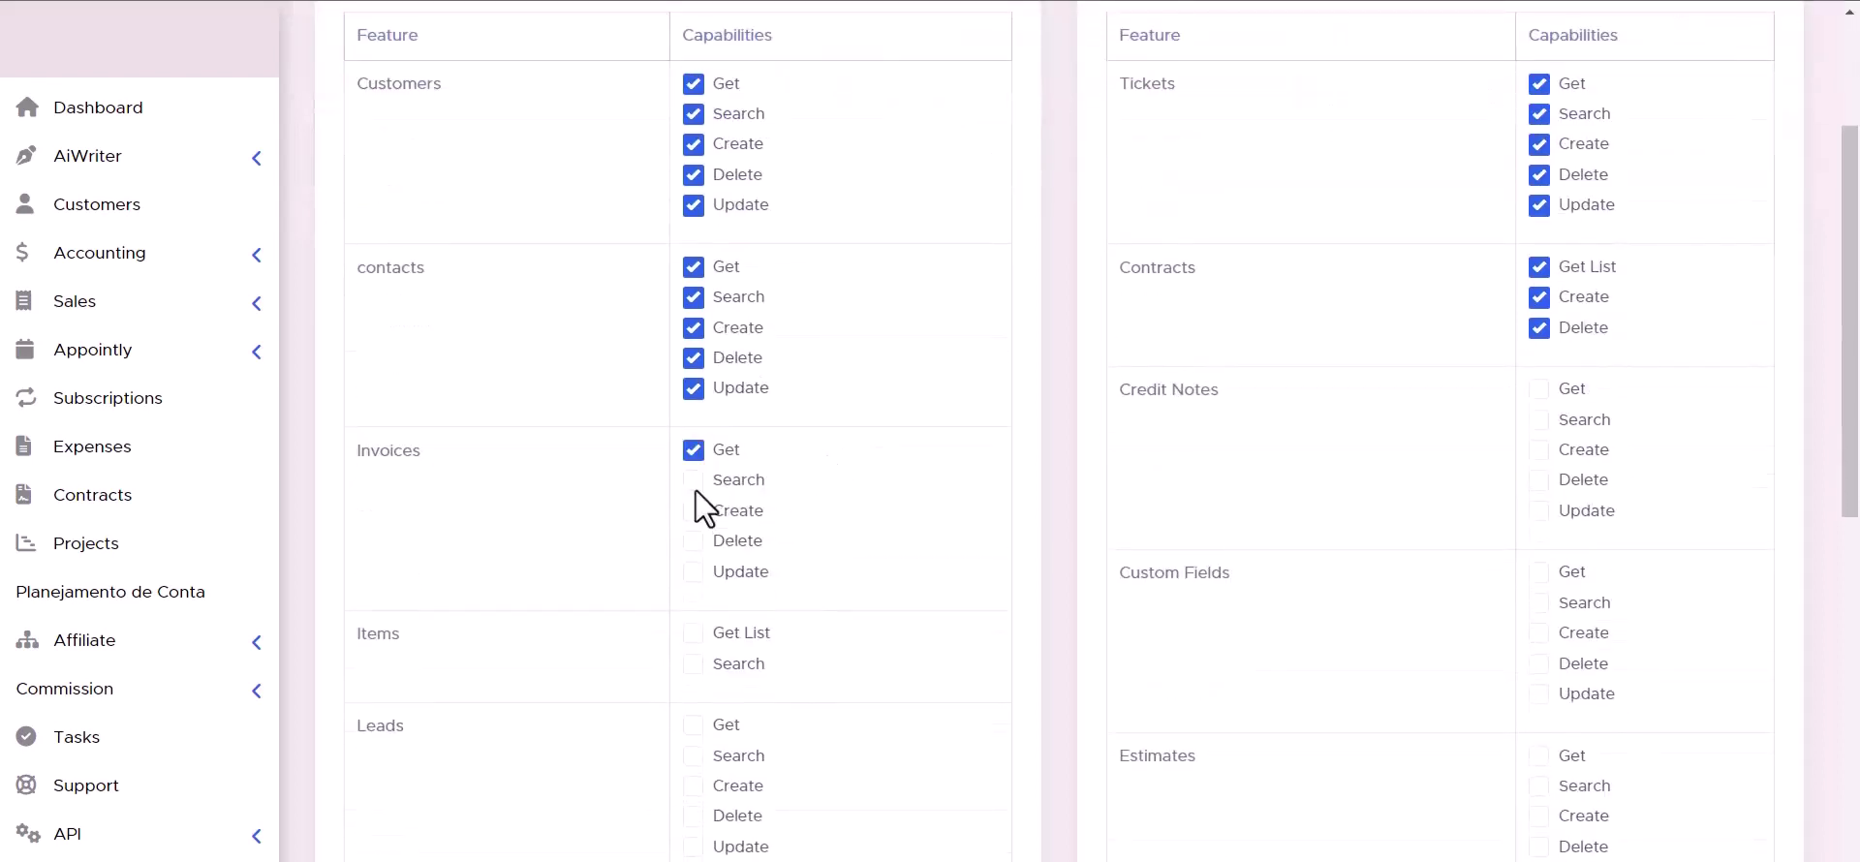
Step: Grant Invoices Search/Create/Delete/Update and the remaining Credit Notes permissions
{"action": "left_click", "coordinate": [692, 480]}
{"action": "left_click", "coordinate": [693, 511]}
{"action": "left_click", "coordinate": [693, 540]}
{"action": "left_click", "coordinate": [692, 572]}
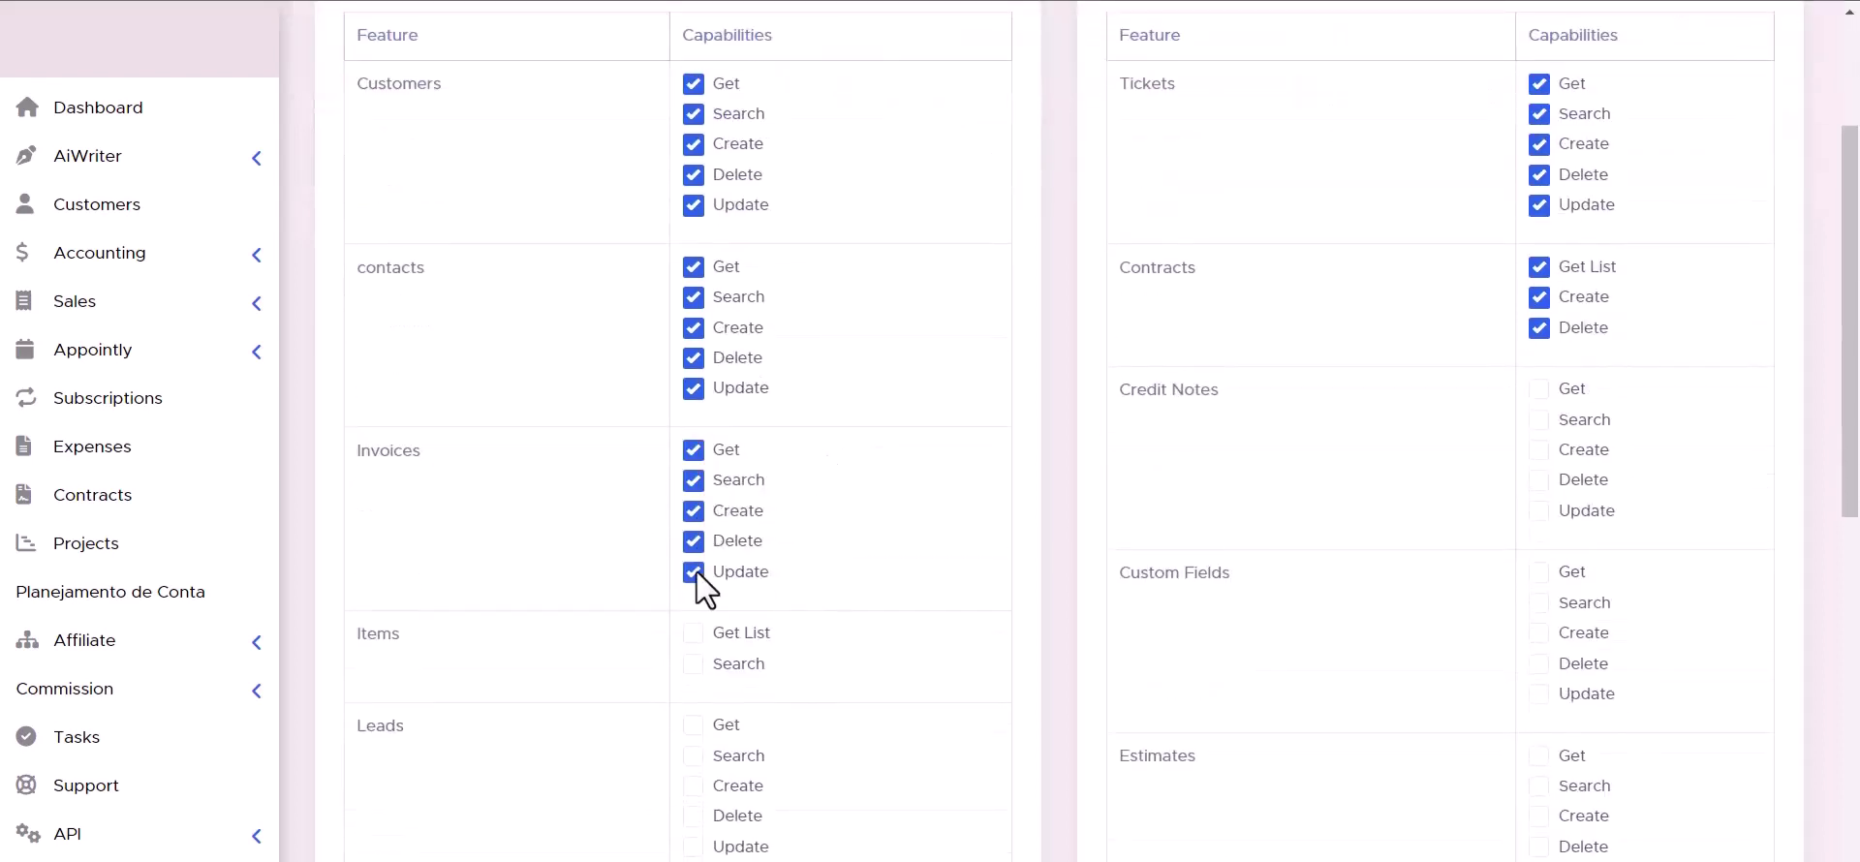
{"action": "left_click", "coordinate": [1538, 480]}
{"action": "left_click", "coordinate": [1539, 449]}
{"action": "left_click", "coordinate": [1538, 420]}
{"action": "left_click", "coordinate": [1539, 388]}
Step: Grant all Custom Fields permissions, Leads Get/Delete/Update and Estimates Create/Update
{"action": "scroll", "coordinate": [811, 475], "scroll_direction": "down", "scroll_amount": 3}
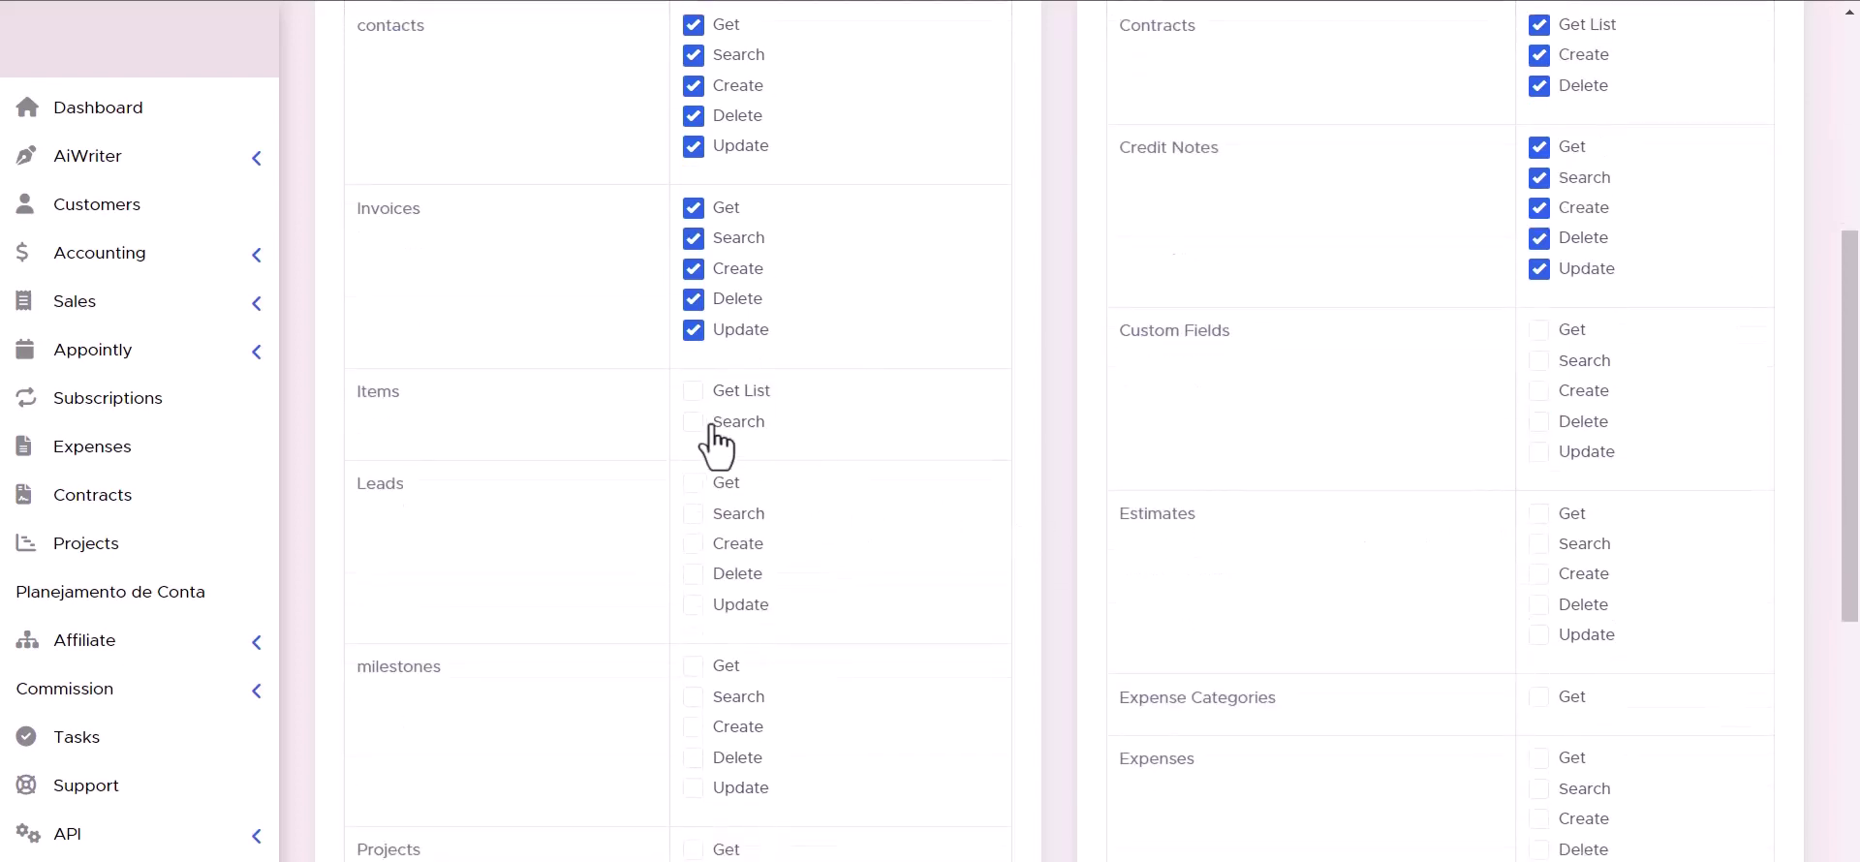
{"action": "left_click", "coordinate": [1538, 451]}
{"action": "left_click", "coordinate": [1538, 421]}
{"action": "left_click", "coordinate": [1538, 390]}
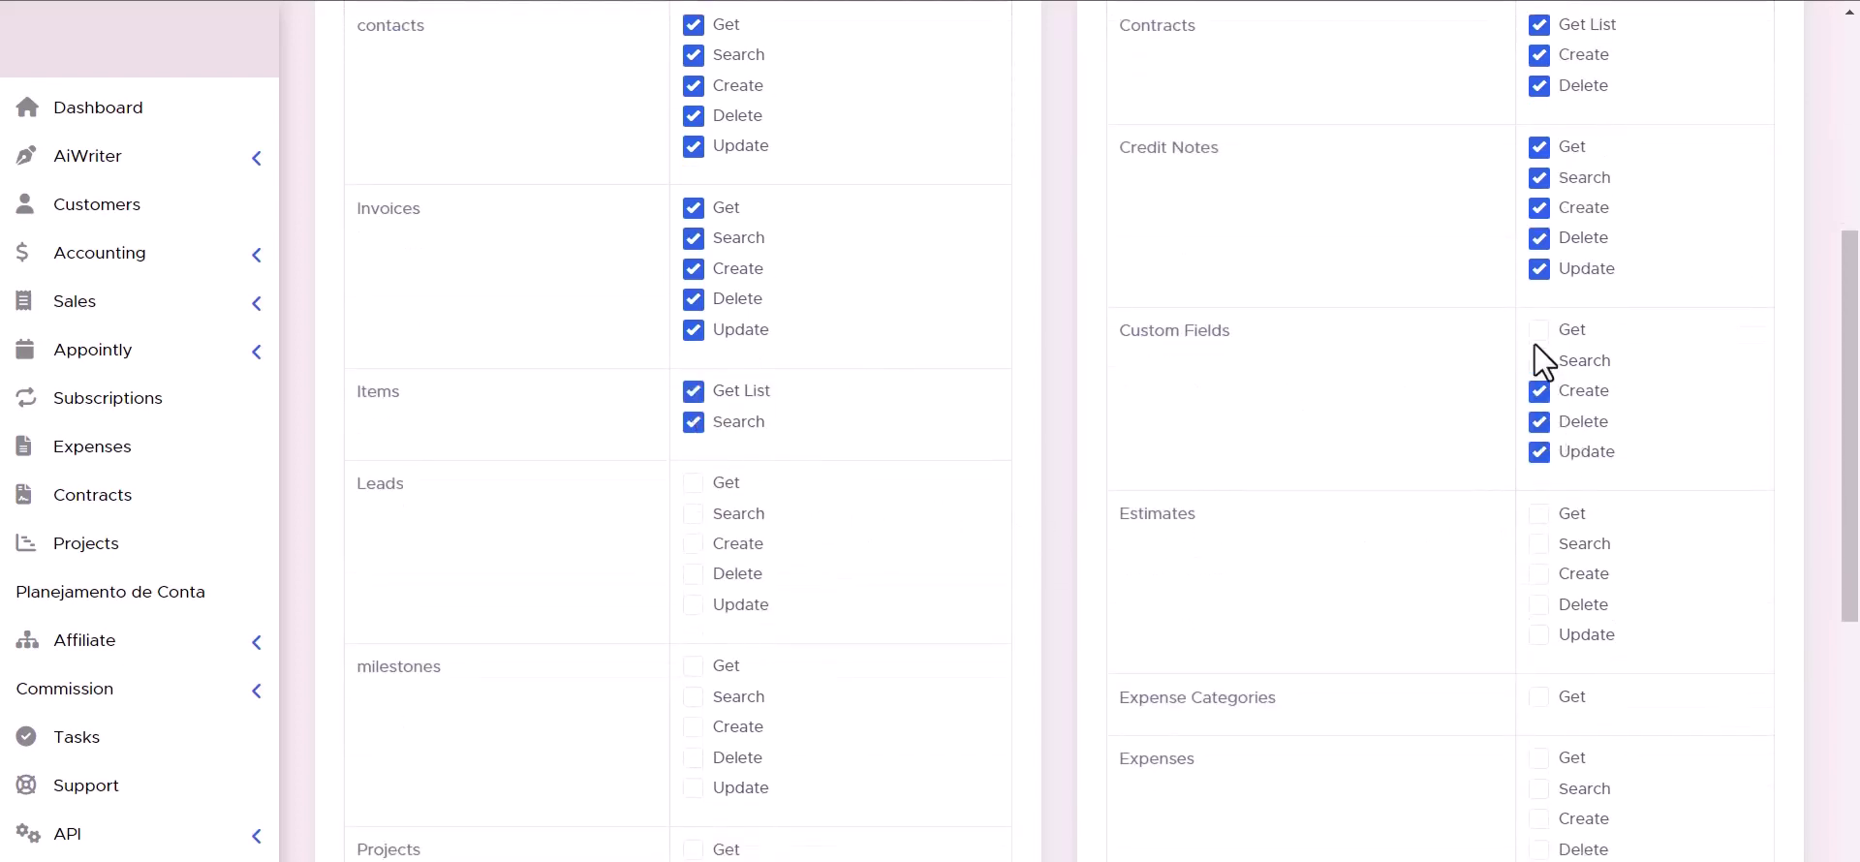
{"action": "left_click", "coordinate": [1538, 360]}
{"action": "left_click", "coordinate": [1538, 330]}
{"action": "left_click", "coordinate": [694, 482]}
{"action": "left_click", "coordinate": [694, 574]}
{"action": "left_click", "coordinate": [694, 605]}
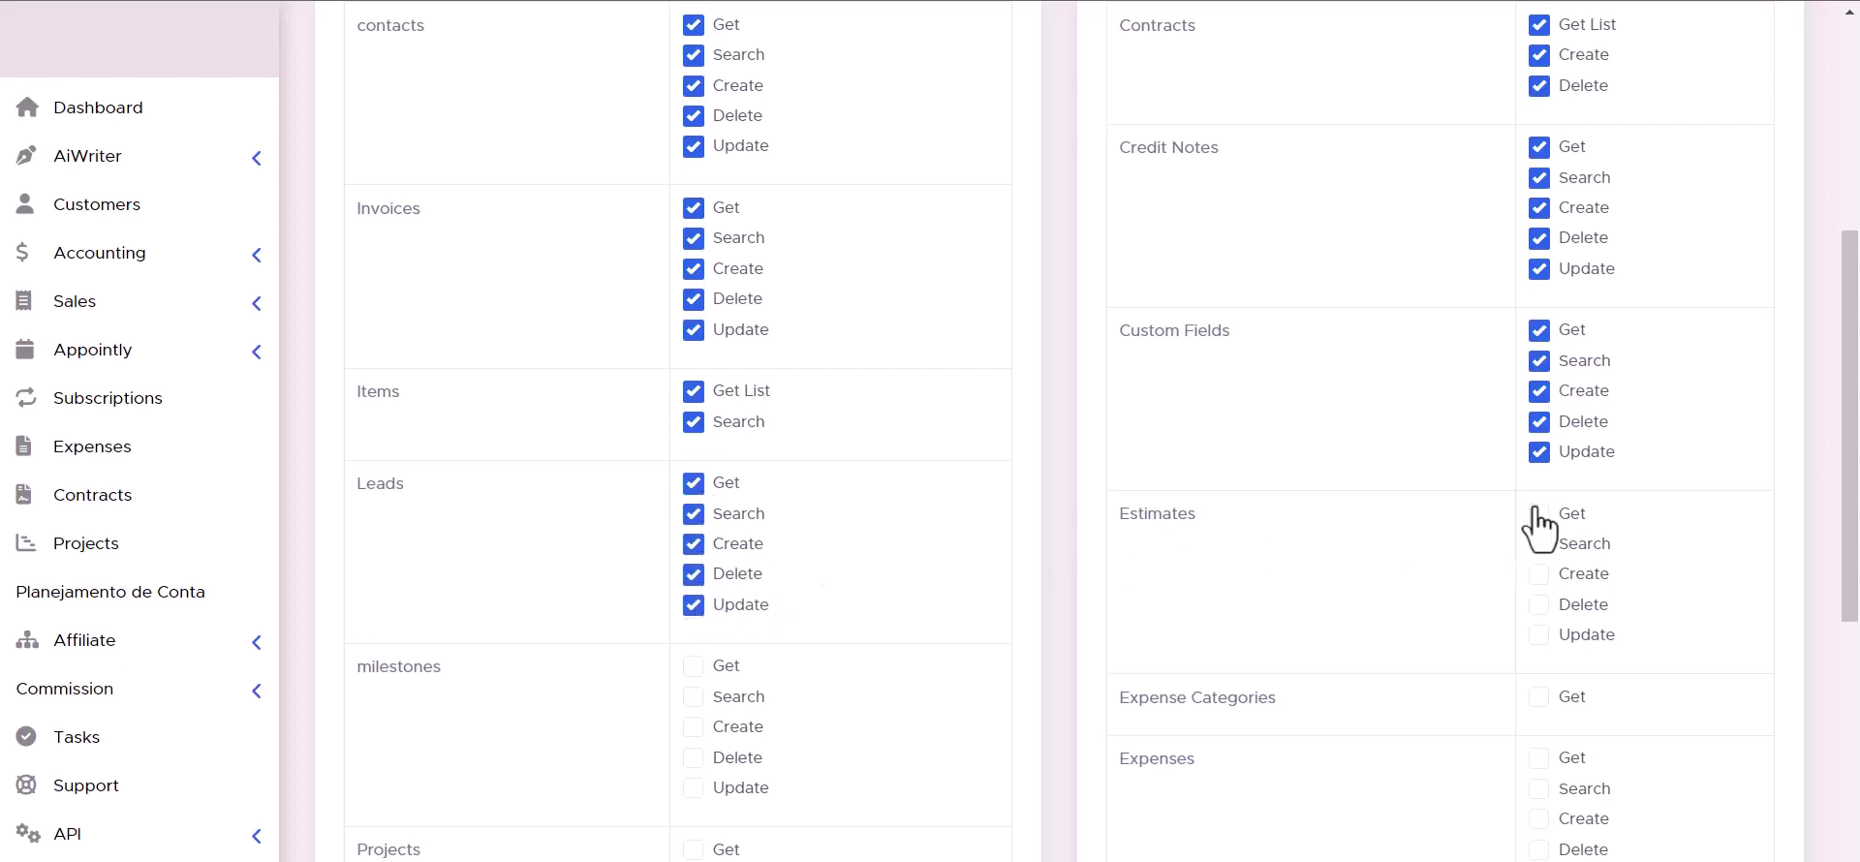
{"action": "left_click", "coordinate": [1540, 574]}
{"action": "left_click", "coordinate": [1539, 634]}
Step: Grant Projects Create and Delete plus the expenses search permission
{"action": "scroll", "coordinate": [1536, 642], "scroll_direction": "down", "scroll_amount": 2}
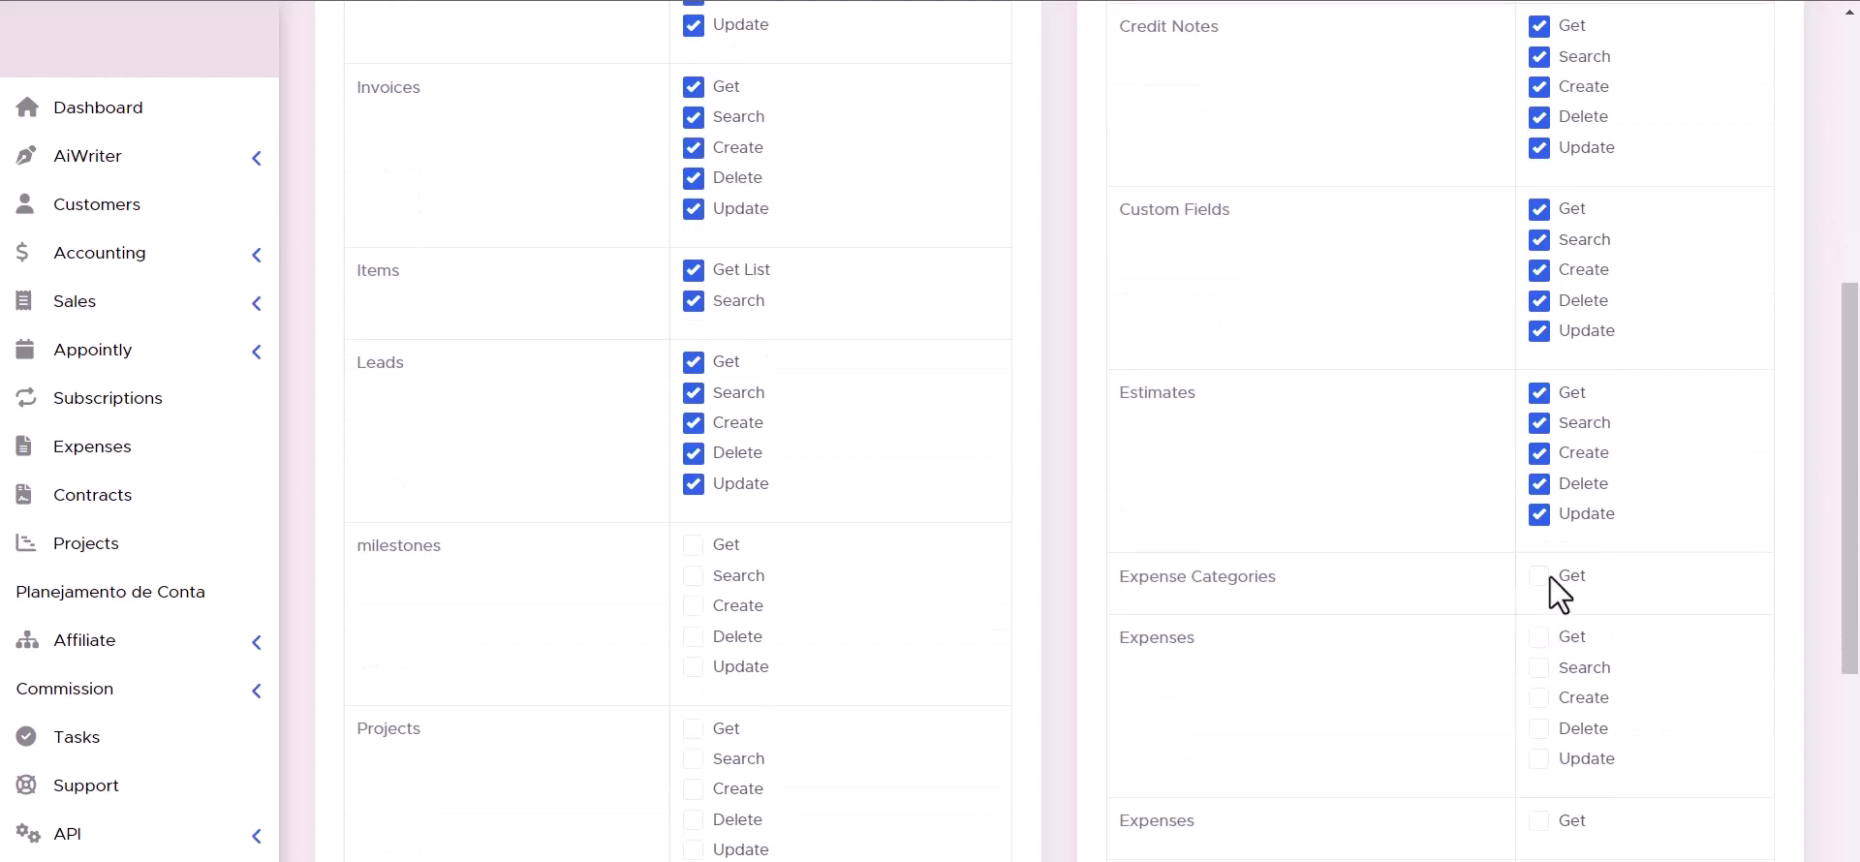
{"action": "scroll", "coordinate": [697, 571], "scroll_direction": "down", "scroll_amount": 1}
{"action": "scroll", "coordinate": [1356, 382], "scroll_direction": "down", "scroll_amount": 1}
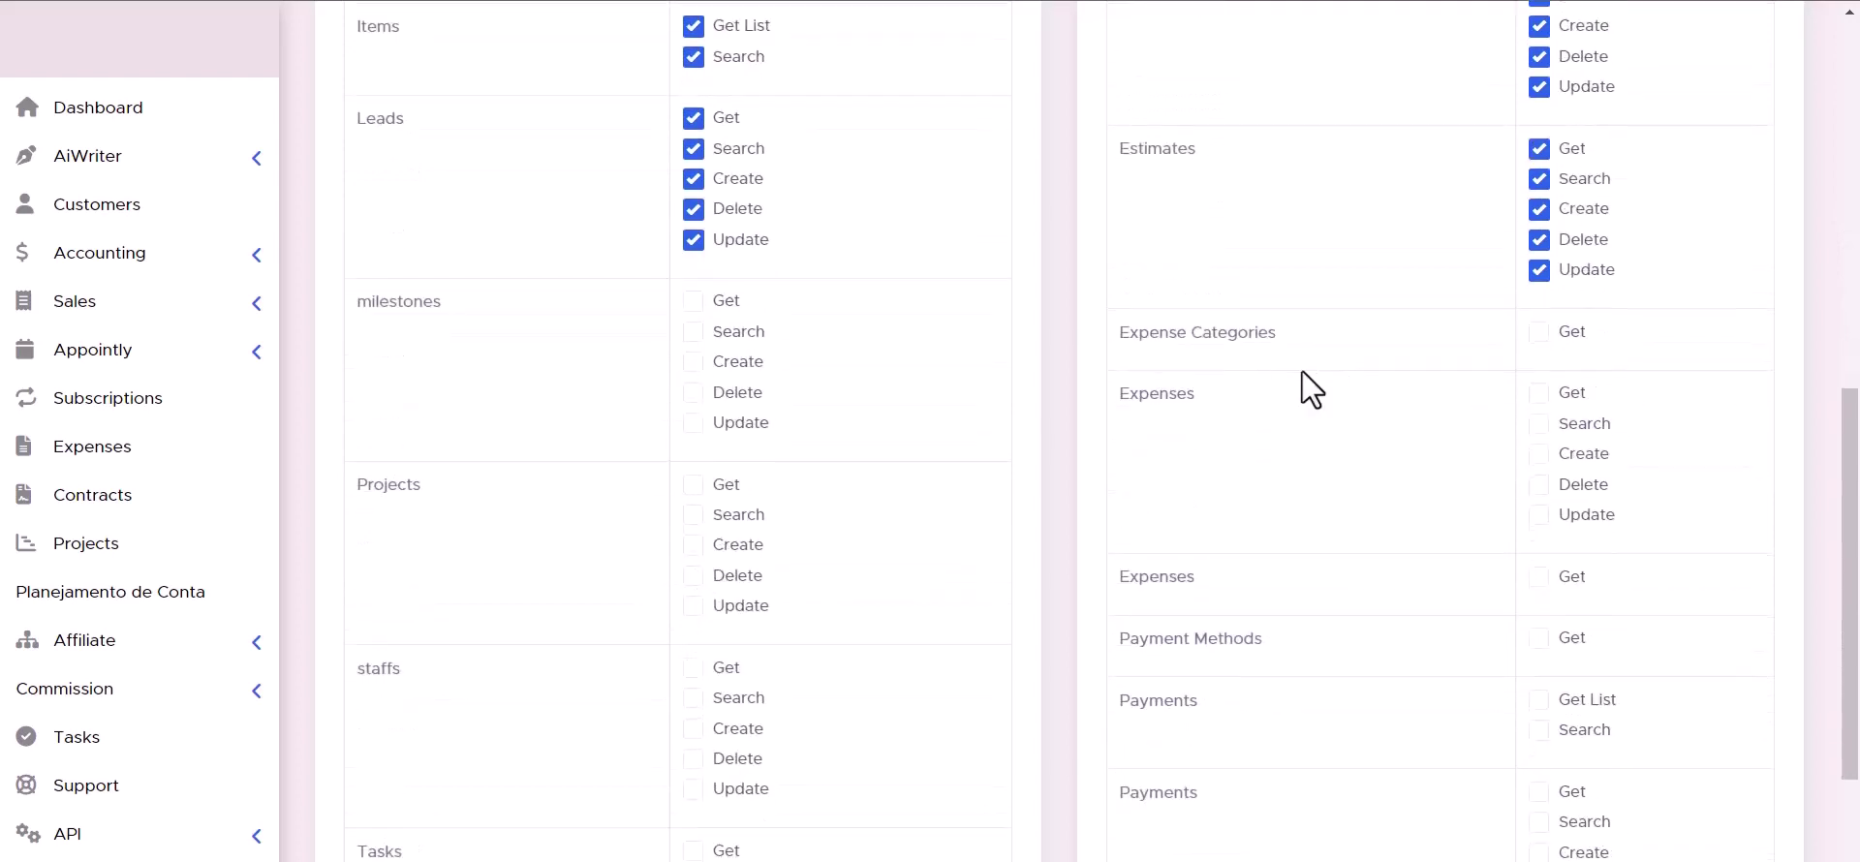
{"action": "scroll", "coordinate": [845, 456], "scroll_direction": "down", "scroll_amount": 2}
{"action": "scroll", "coordinate": [775, 310], "scroll_direction": "up", "scroll_amount": 1}
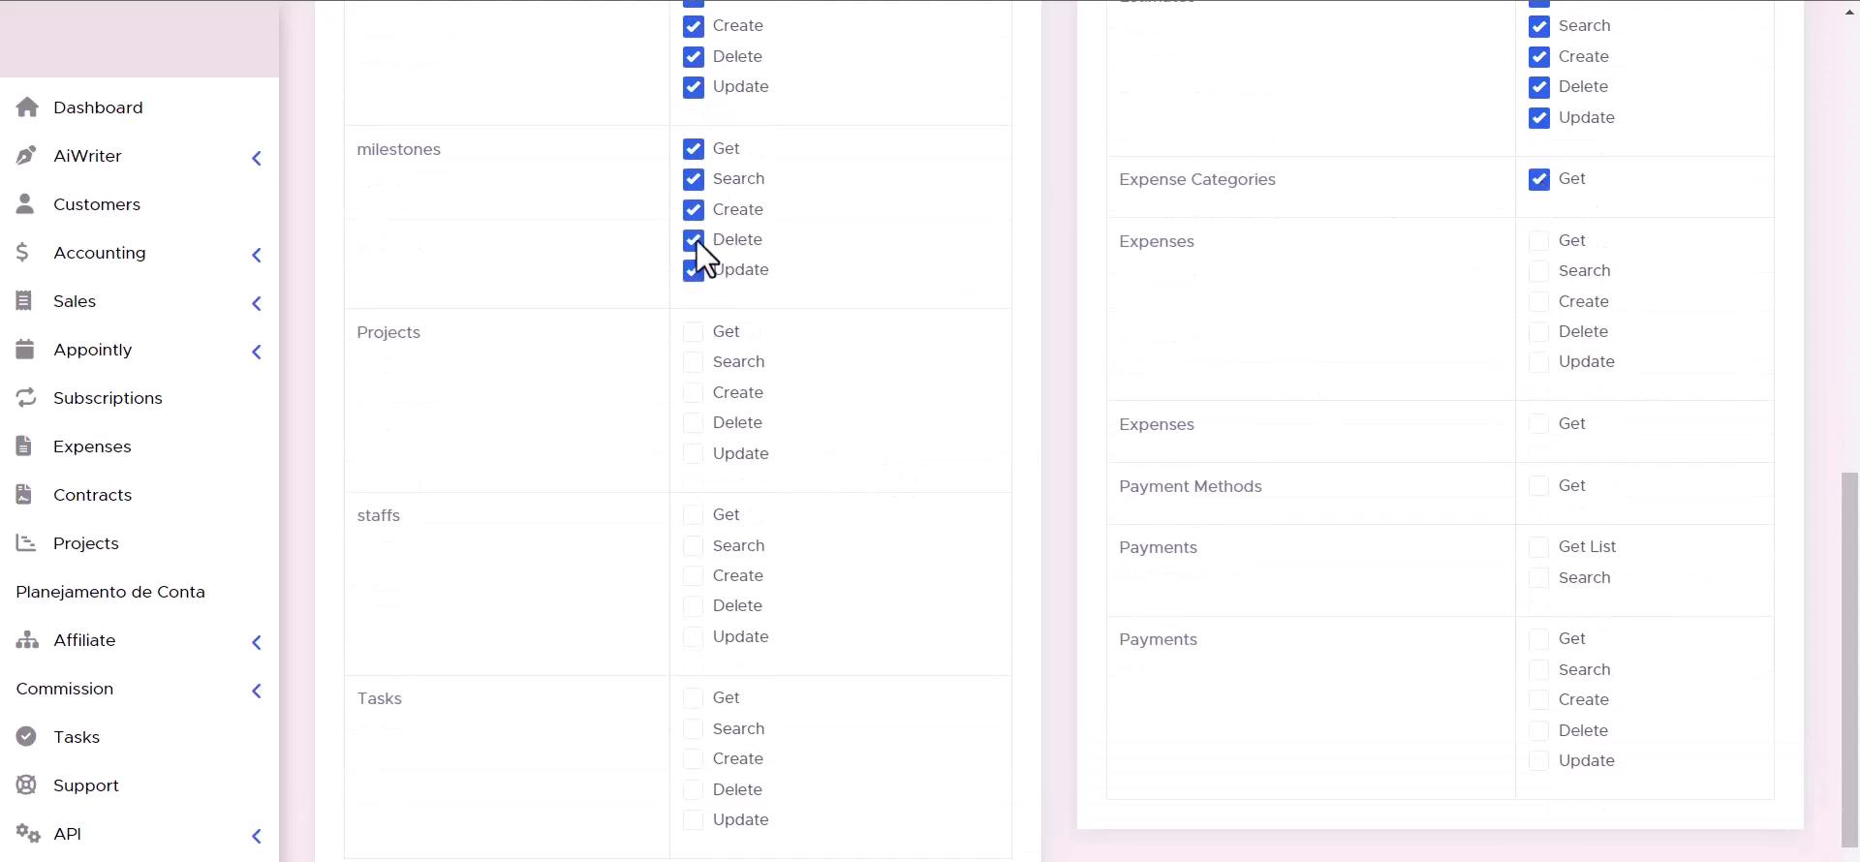
{"action": "left_click", "coordinate": [705, 401]}
{"action": "left_click", "coordinate": [704, 423]}
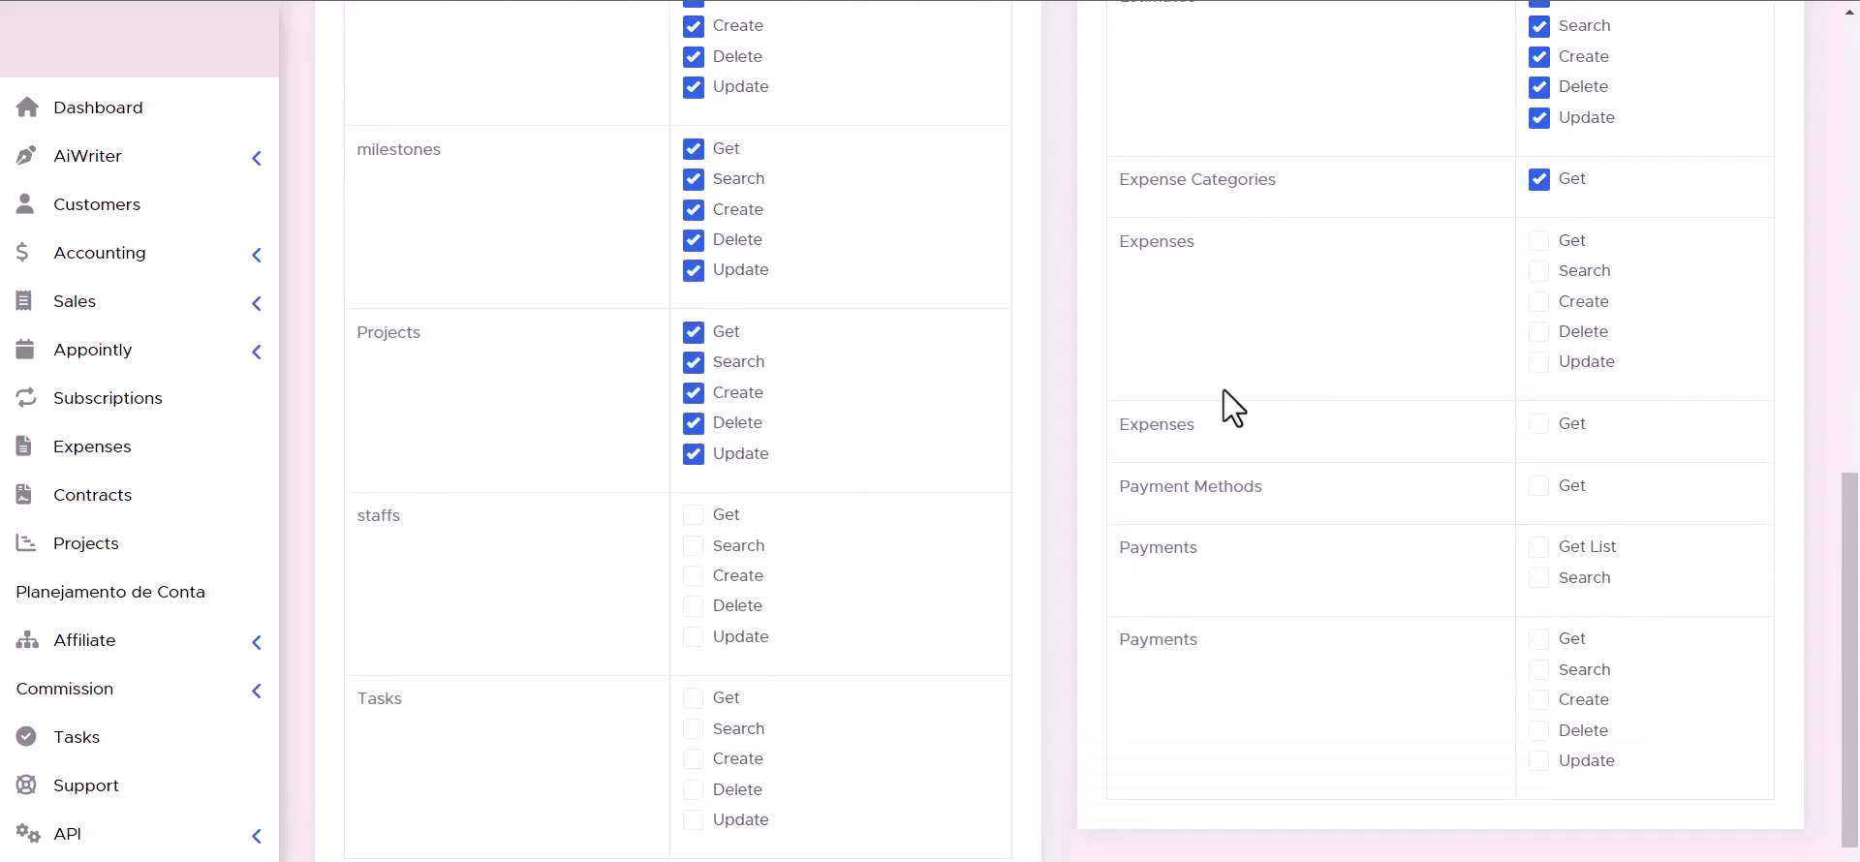
{"action": "left_click", "coordinate": [1539, 272]}
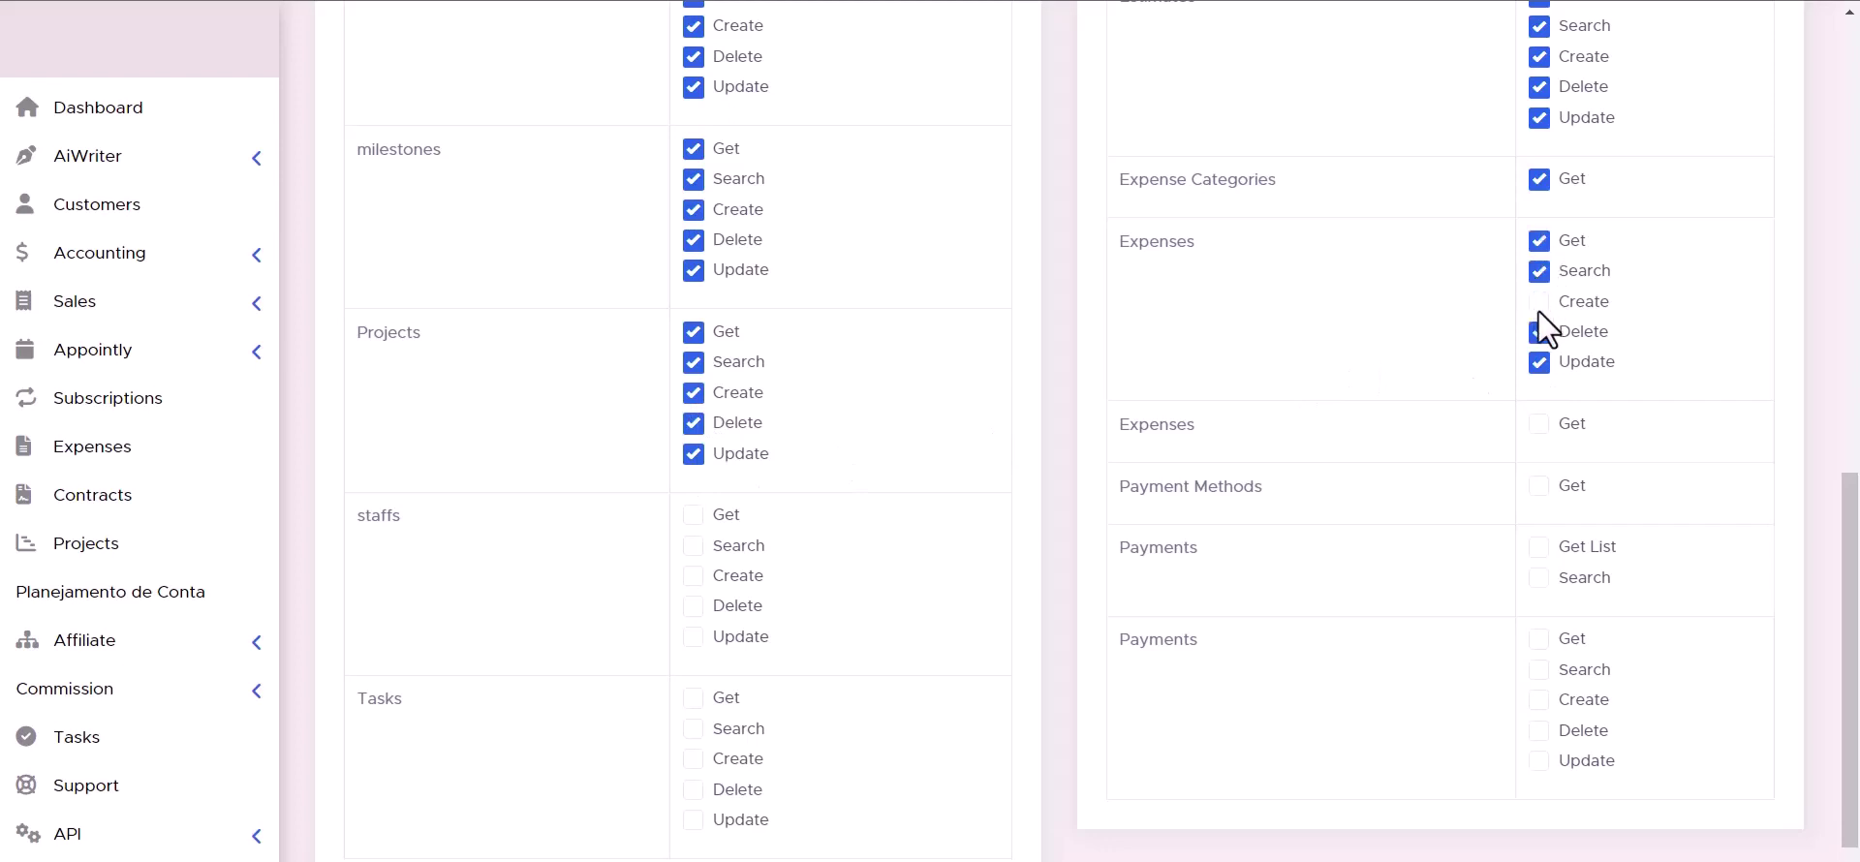
Step: Grant staffs Get/Search/Delete/Update, Expenses Get and Payment Methods Get
{"action": "left_click", "coordinate": [694, 515]}
{"action": "left_click", "coordinate": [694, 545]}
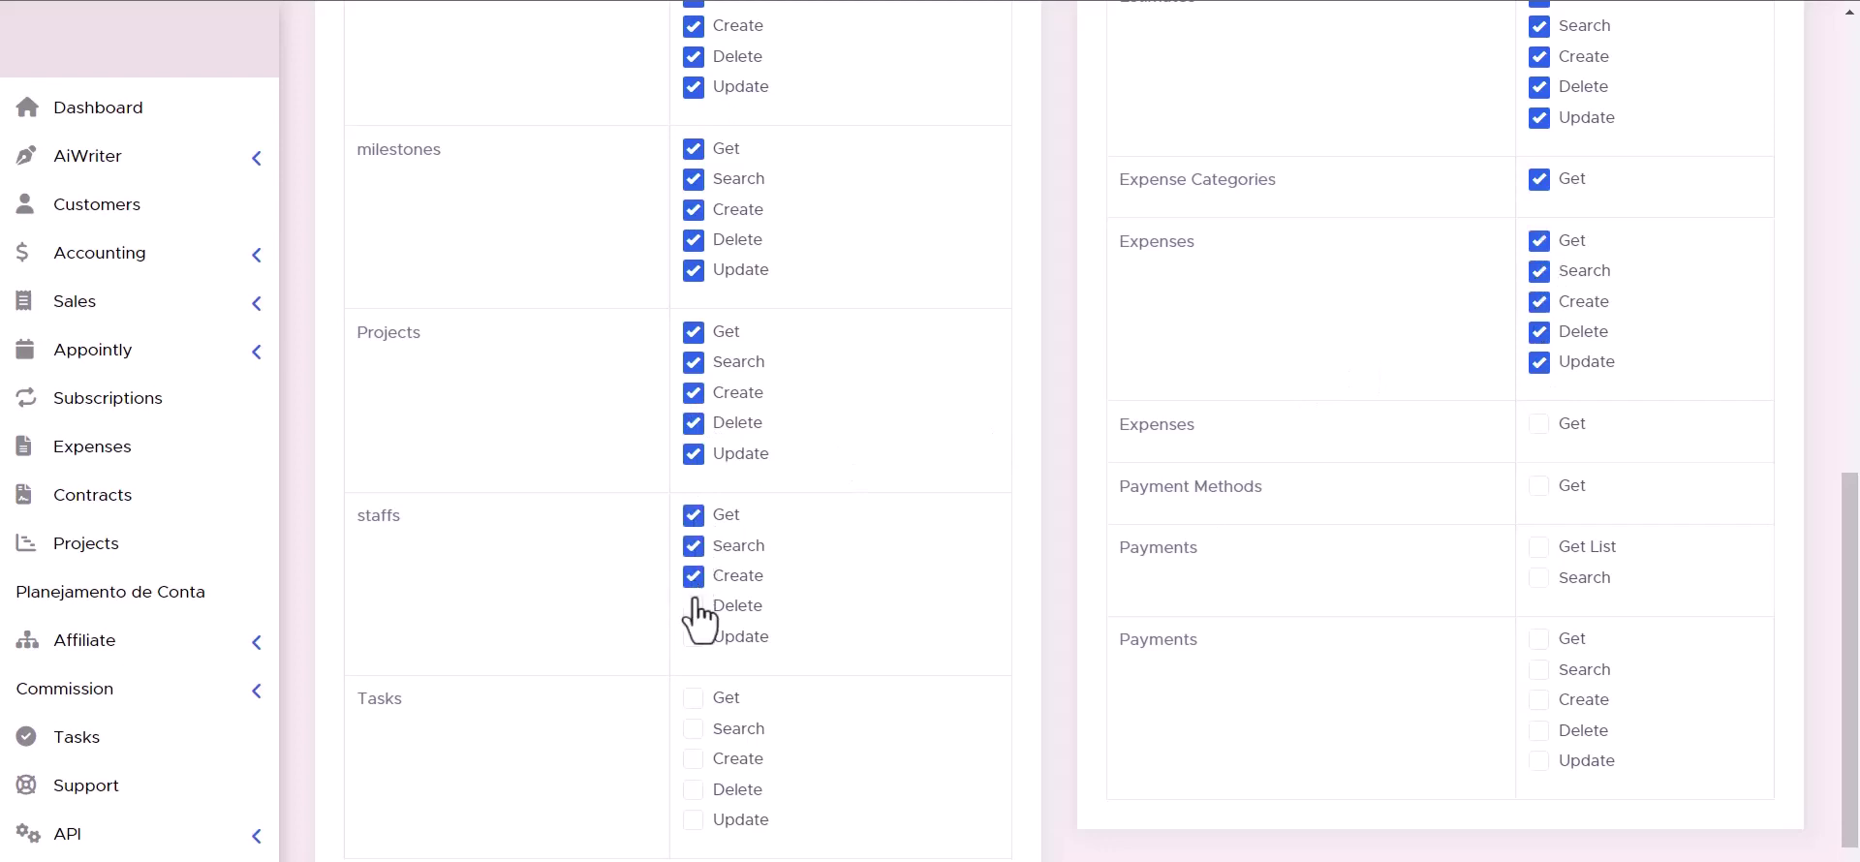
{"action": "left_click", "coordinate": [694, 606]}
{"action": "left_click", "coordinate": [693, 635]}
{"action": "left_click", "coordinate": [1538, 424]}
{"action": "left_click", "coordinate": [1539, 486]}
{"action": "scroll", "coordinate": [1329, 589], "scroll_direction": "down", "scroll_amount": 1}
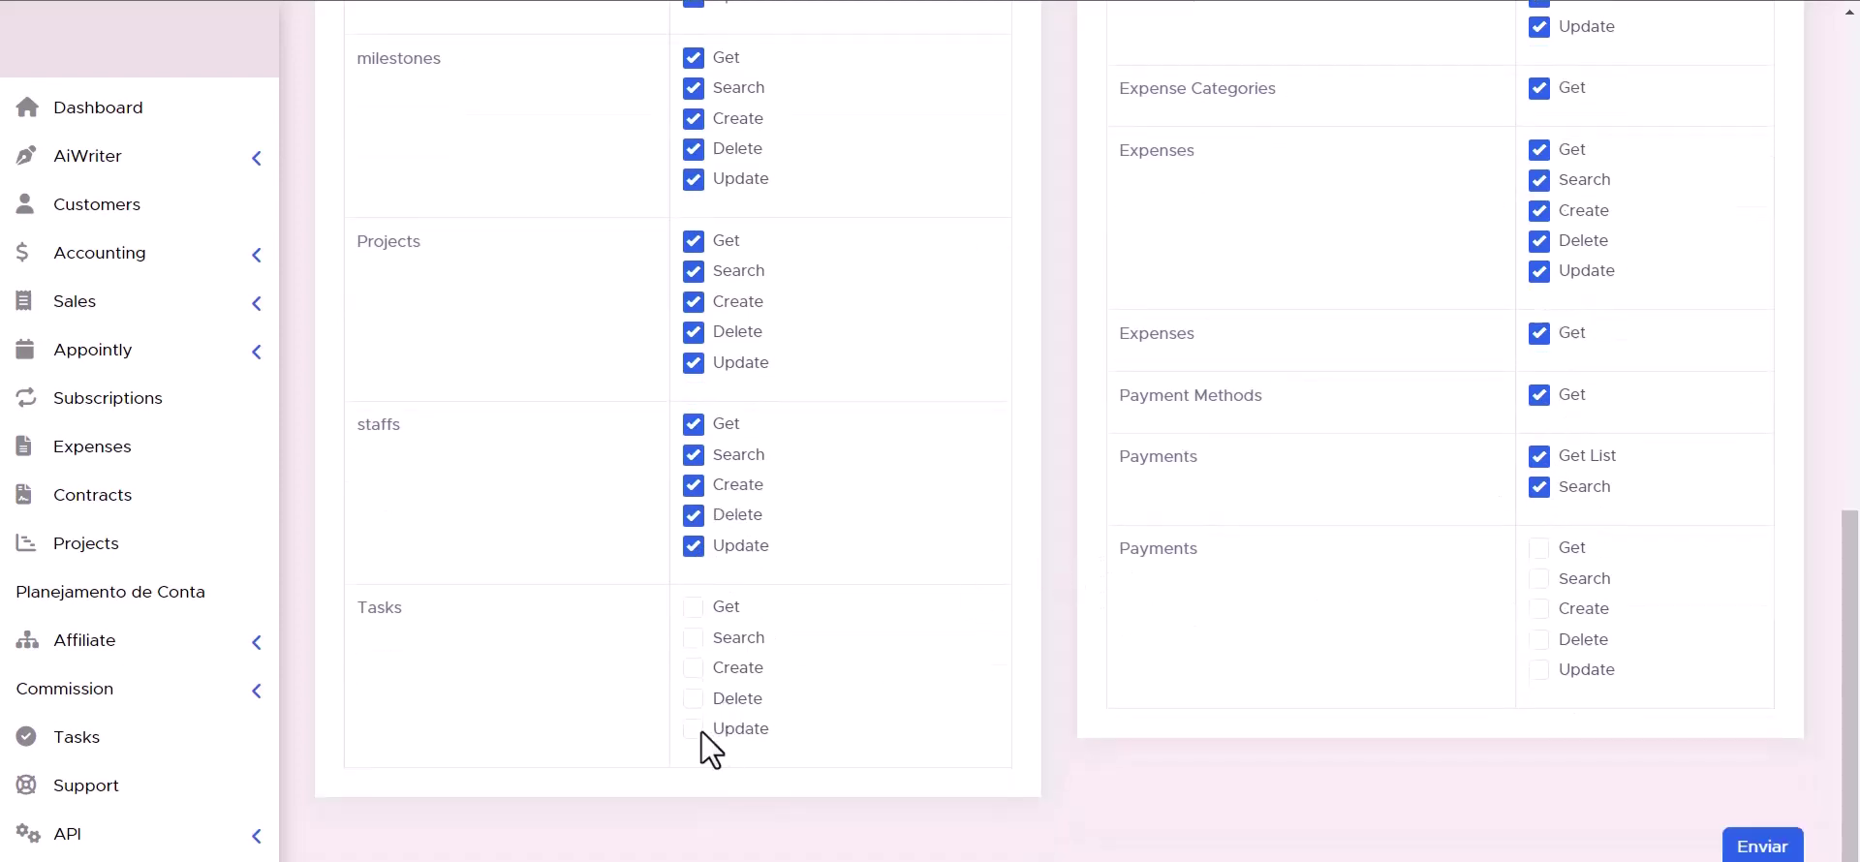
Step: Grant Tasks Get/Search/Create and Payments Get/Search/Delete permissions
{"action": "left_click", "coordinate": [694, 668]}
{"action": "left_click", "coordinate": [694, 637]}
{"action": "left_click", "coordinate": [694, 607]}
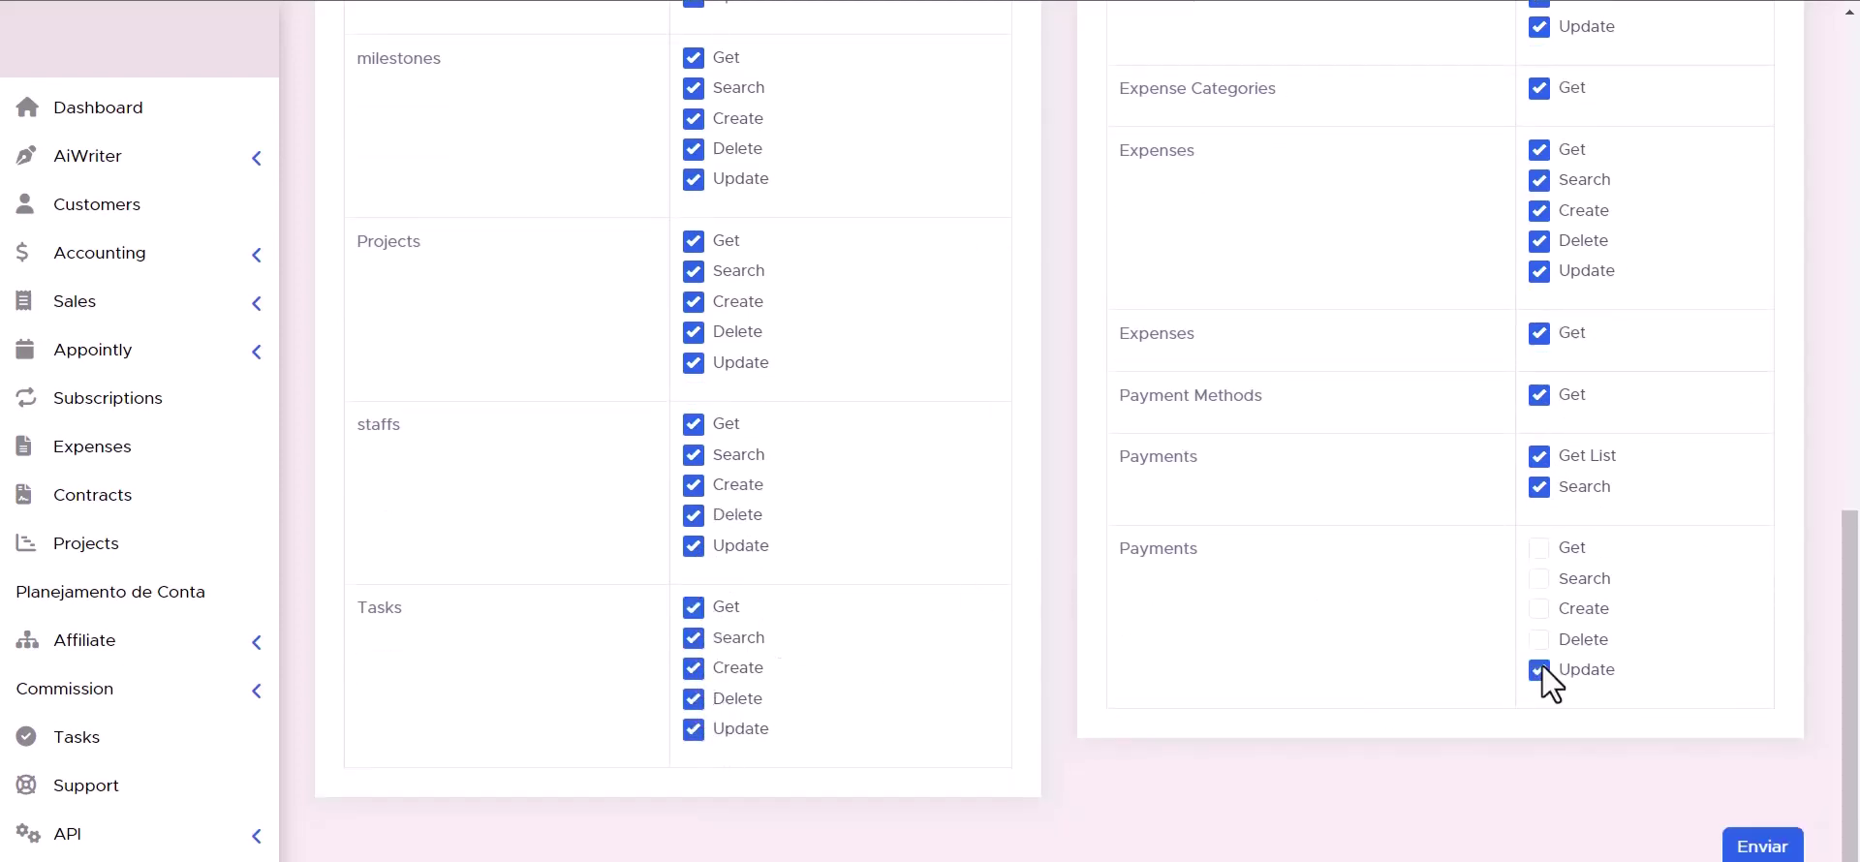
{"action": "left_click", "coordinate": [1539, 639]}
{"action": "left_click", "coordinate": [1539, 578]}
{"action": "left_click", "coordinate": [1538, 548]}
{"action": "scroll", "coordinate": [1161, 682], "scroll_direction": "up", "scroll_amount": 1}
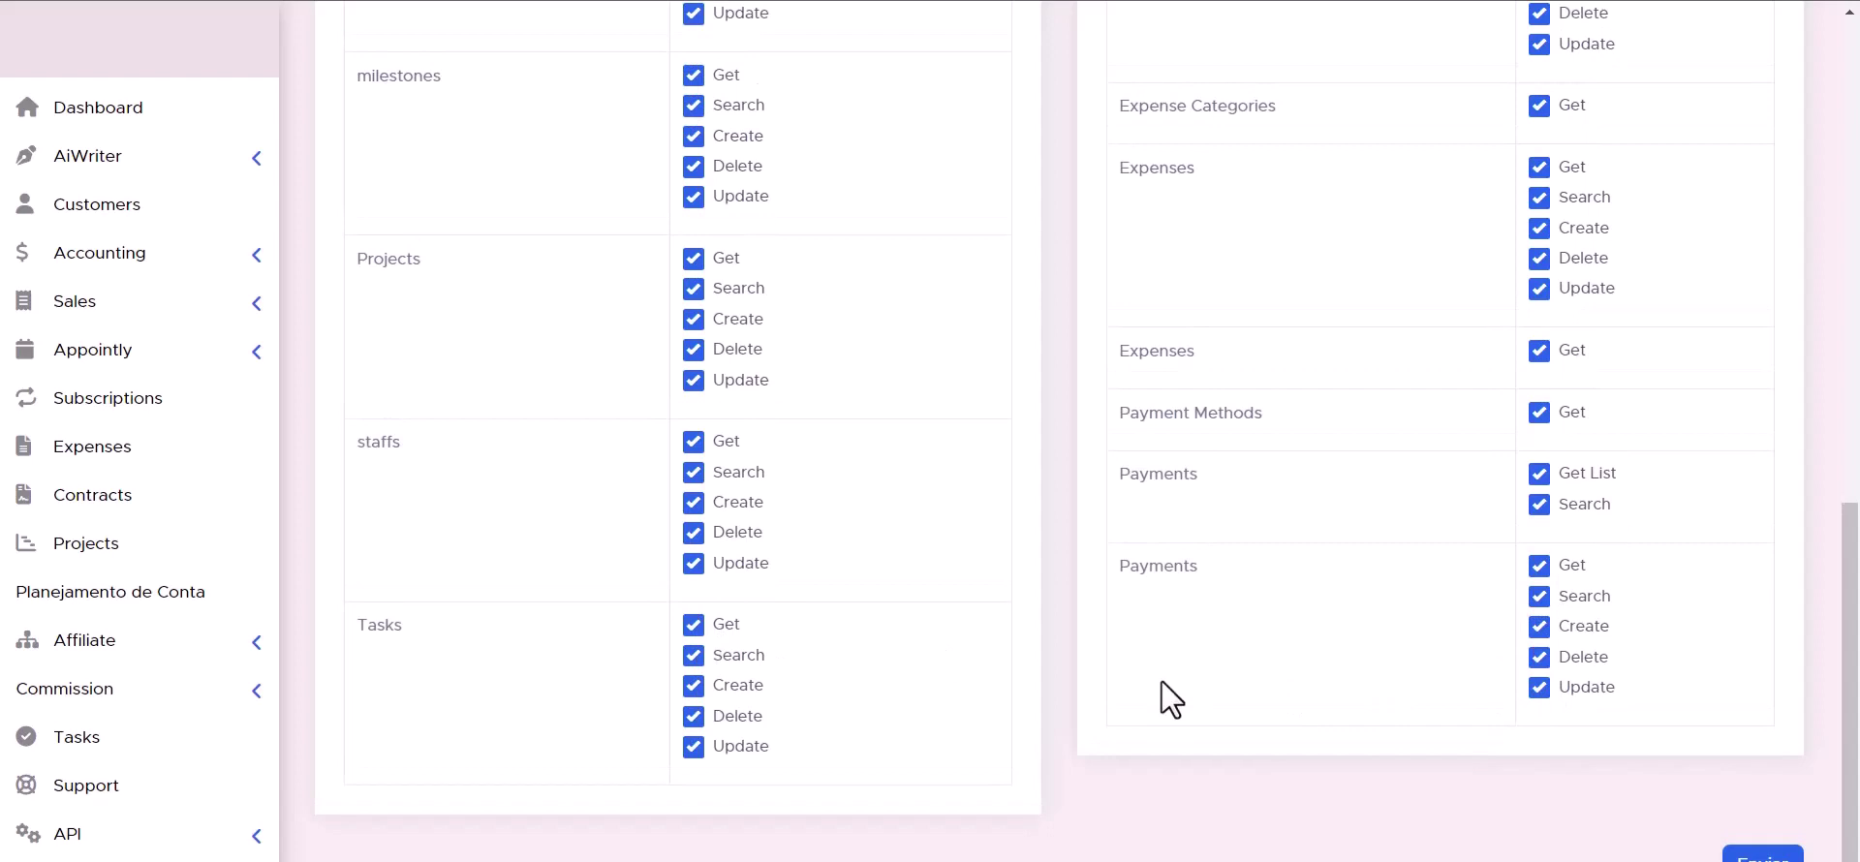
{"action": "scroll", "coordinate": [1160, 682], "scroll_direction": "down", "scroll_amount": 1}
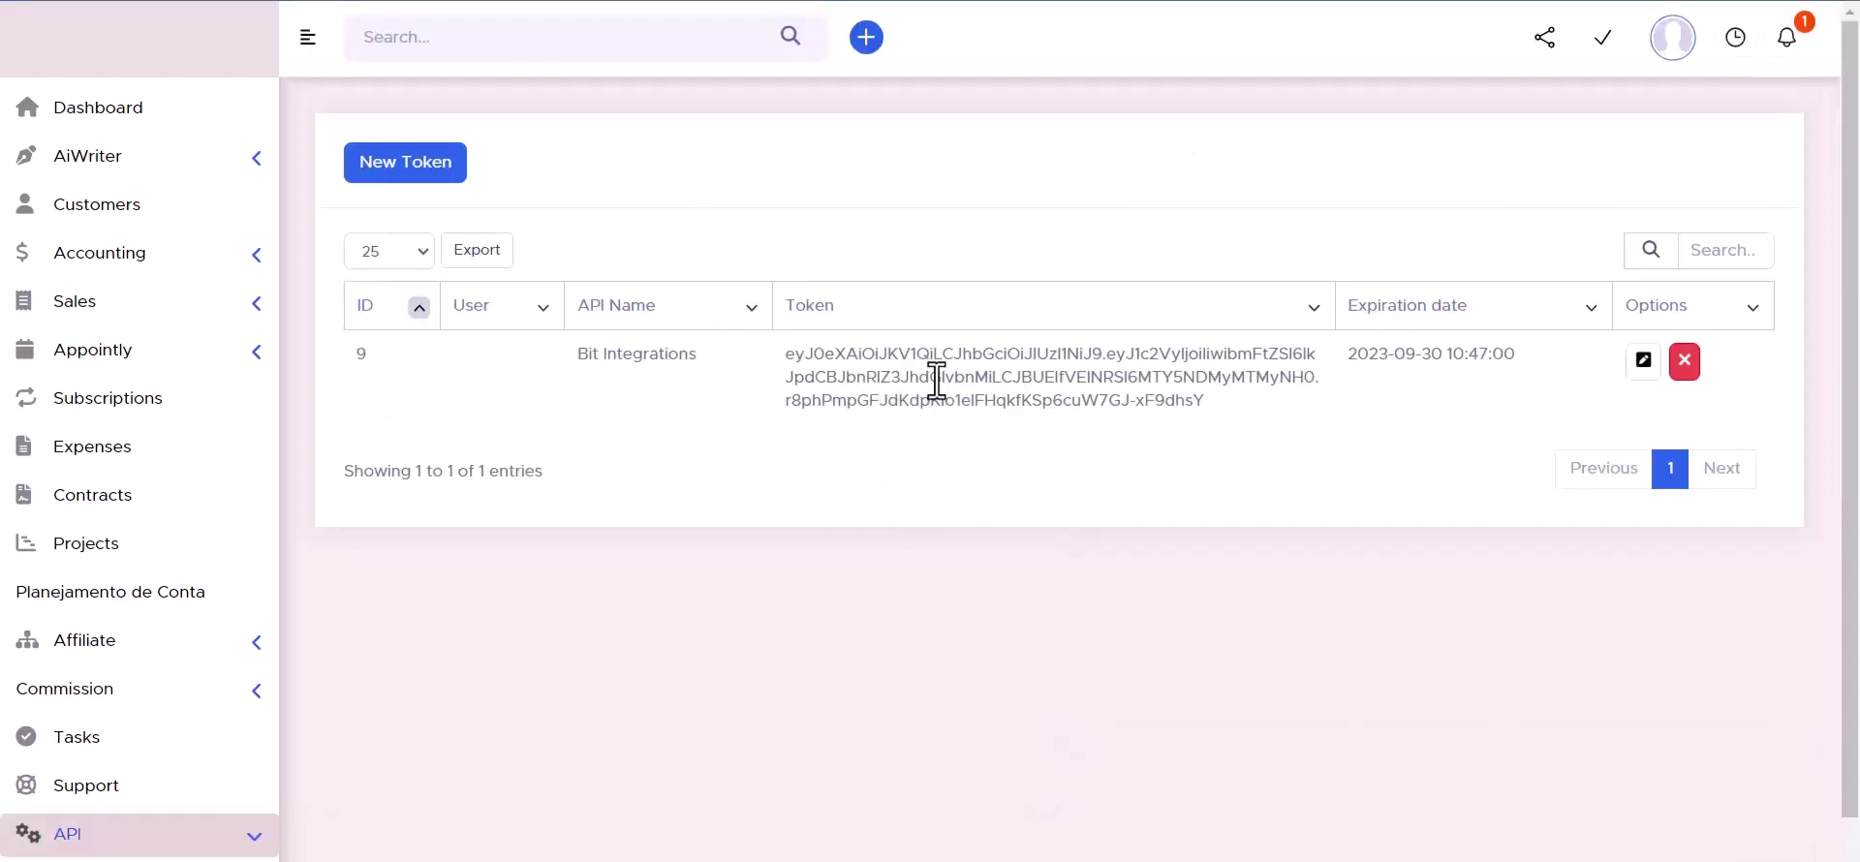
Step: Authorize the PerfexCRM connection using the copied API token
{"action": "triple_click", "coordinate": [937, 380]}
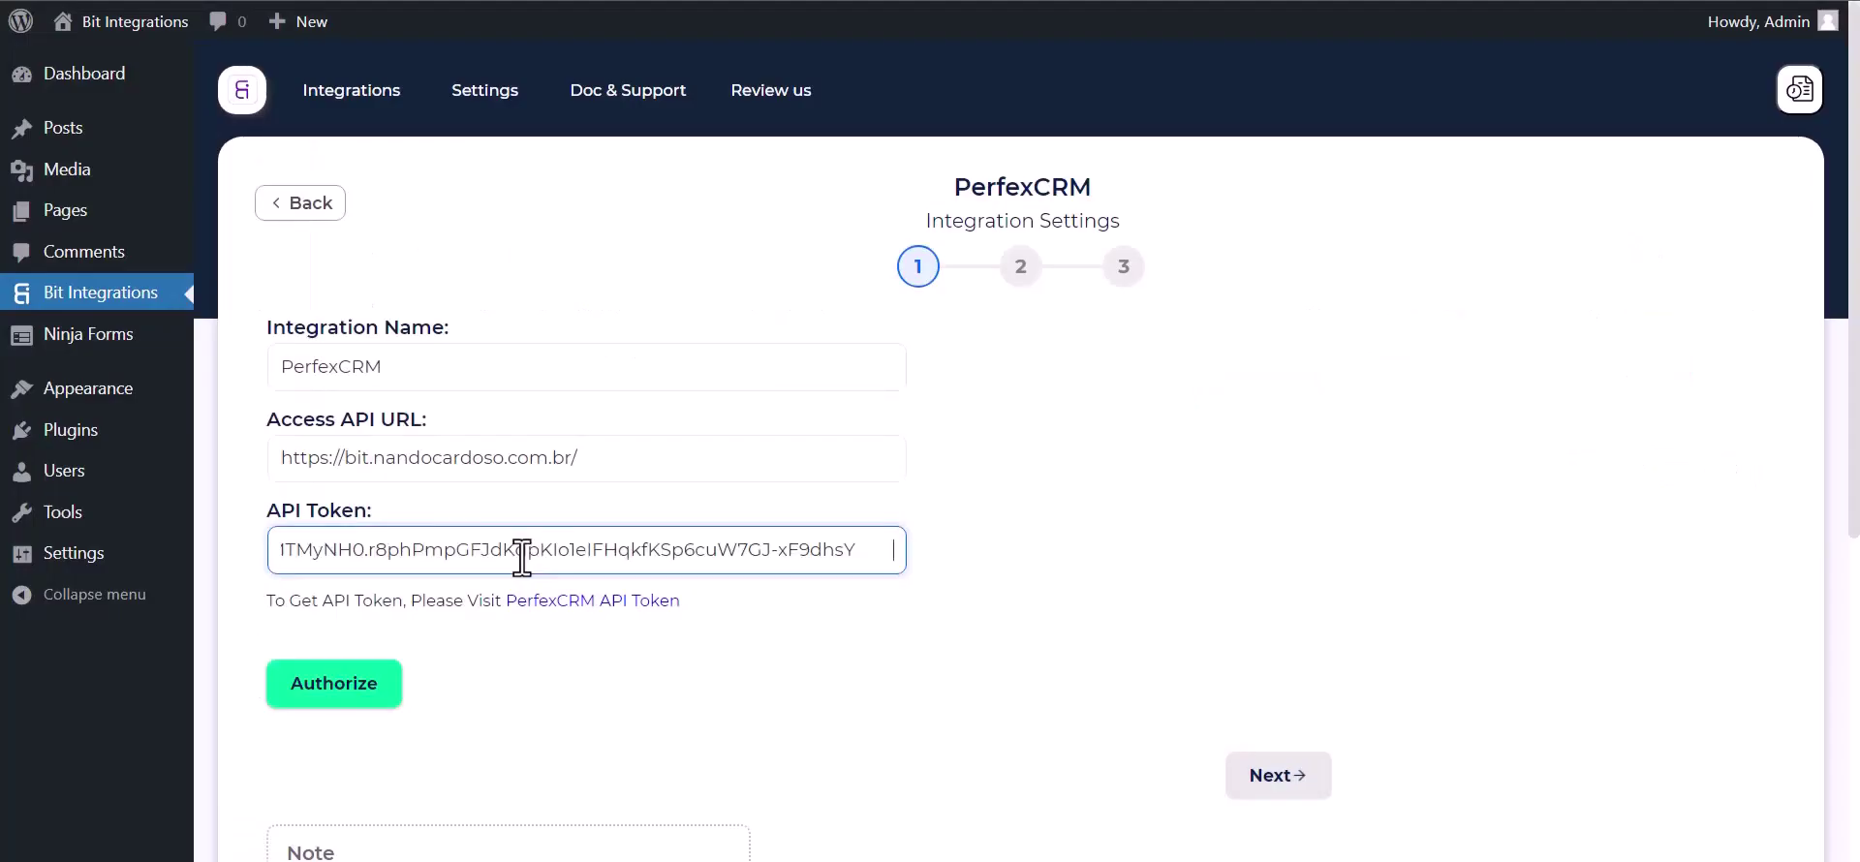
{"action": "left_click", "coordinate": [320, 684]}
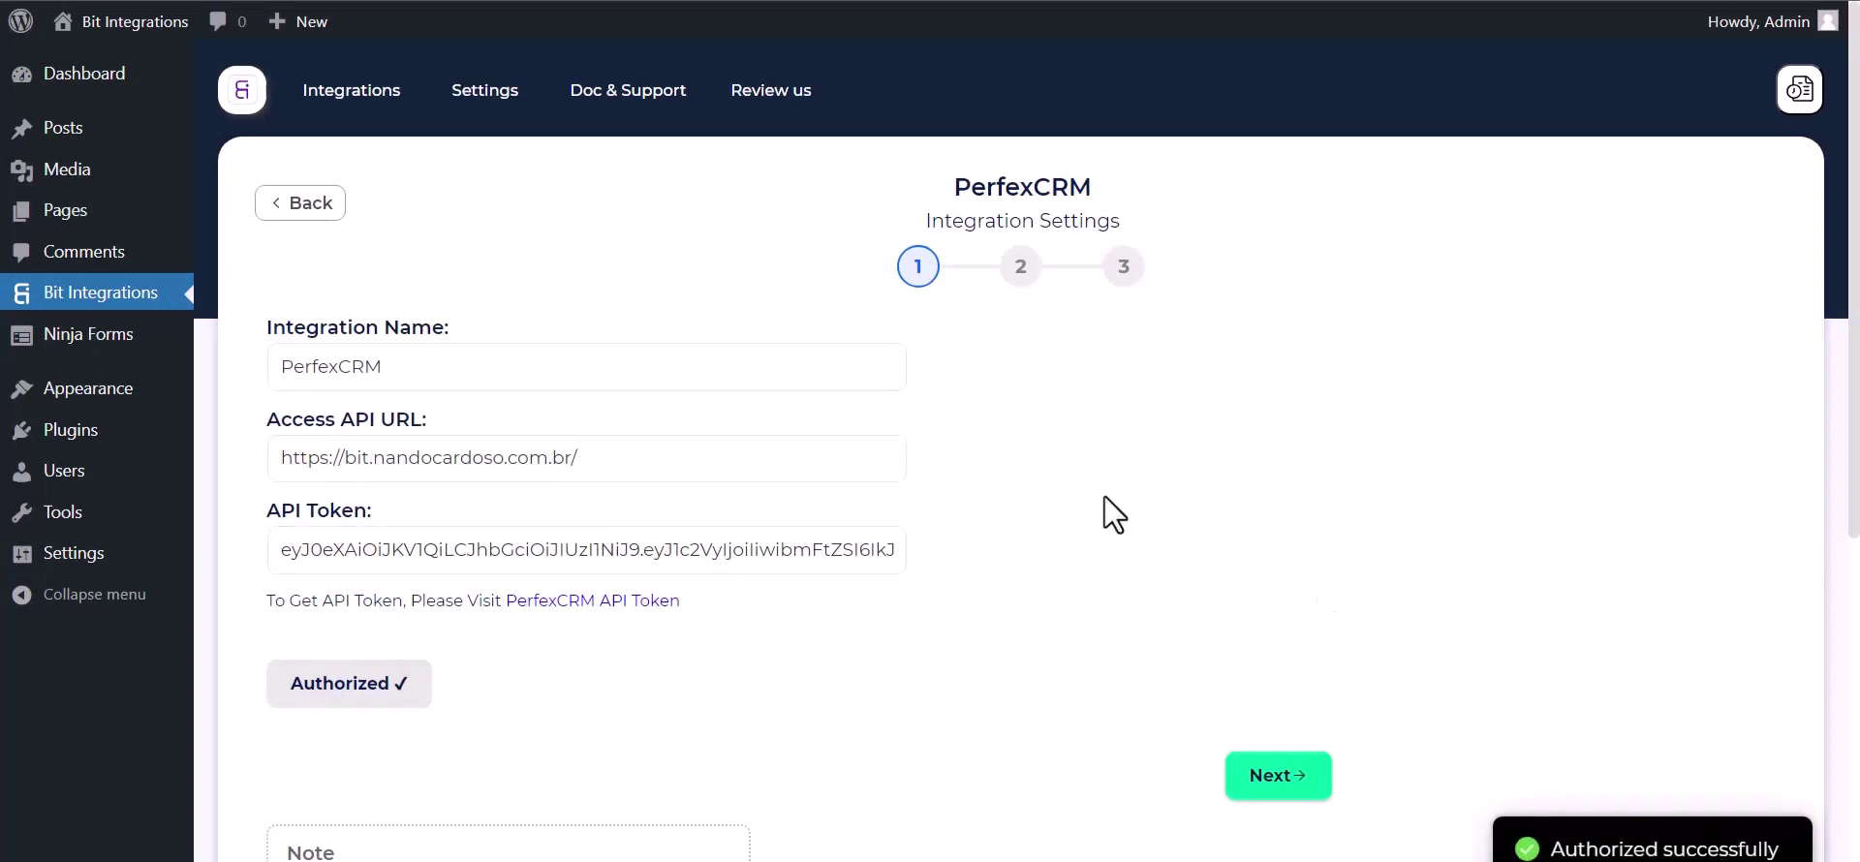
{"action": "scroll", "coordinate": [1104, 495], "scroll_direction": "down", "scroll_amount": 1}
{"action": "scroll", "coordinate": [1032, 523], "scroll_direction": "up", "scroll_amount": 1}
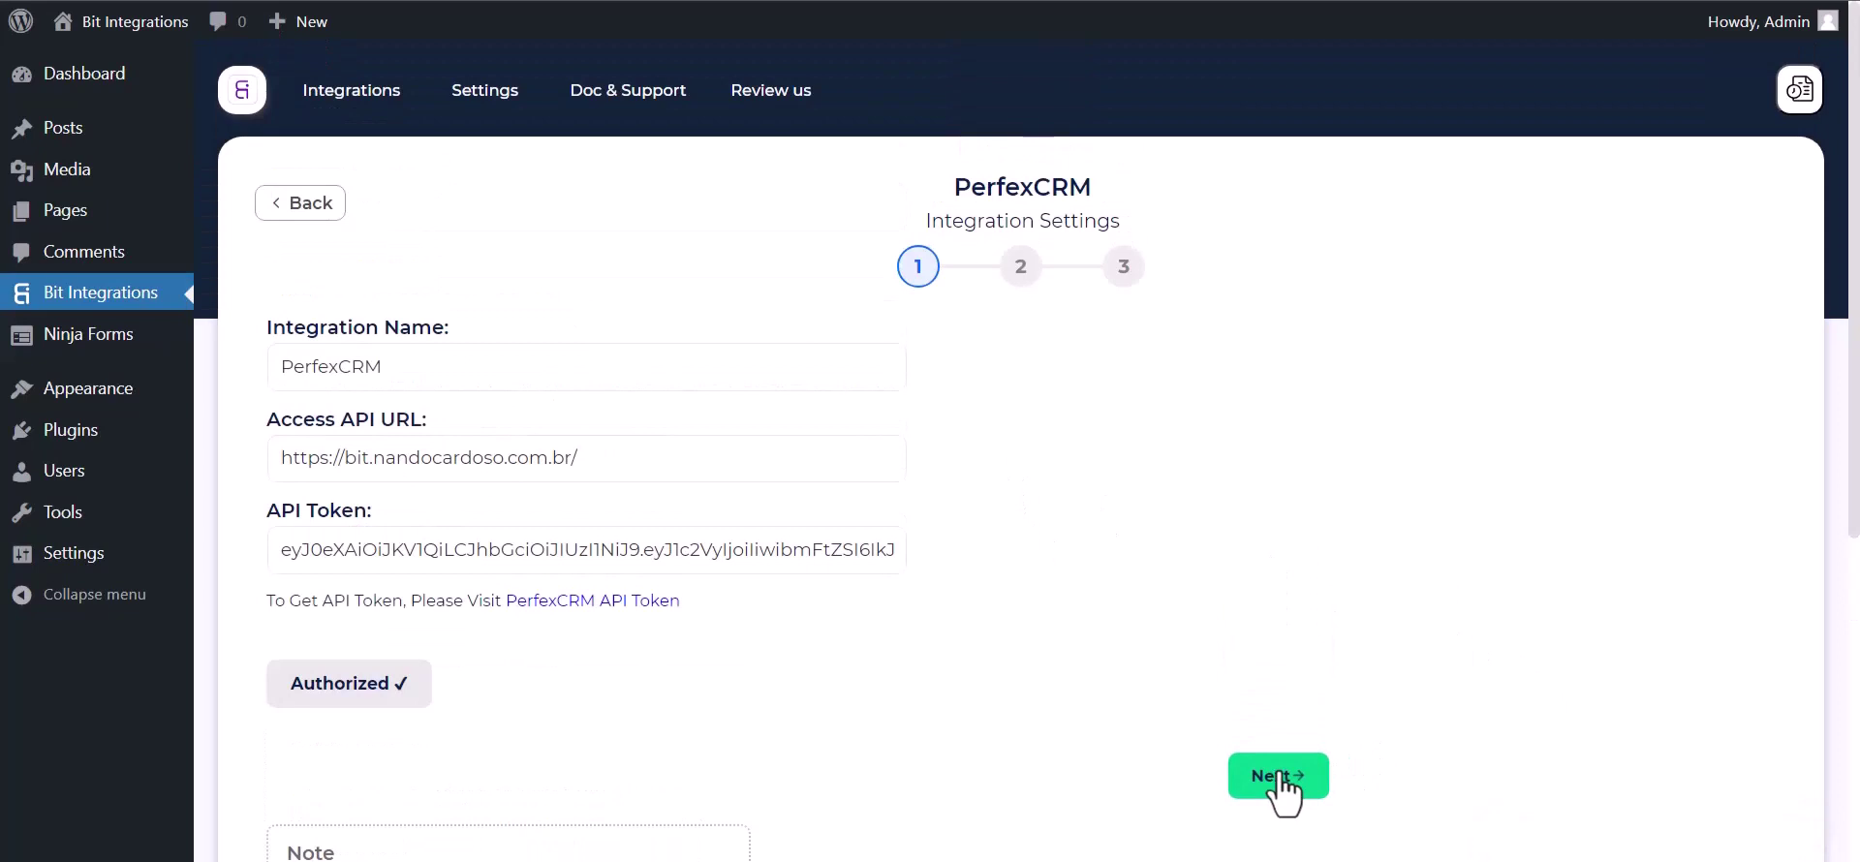
Step: Set the PerfexCRM action to Create Contact under customer Bit Integrations
{"action": "left_click", "coordinate": [1279, 775]}
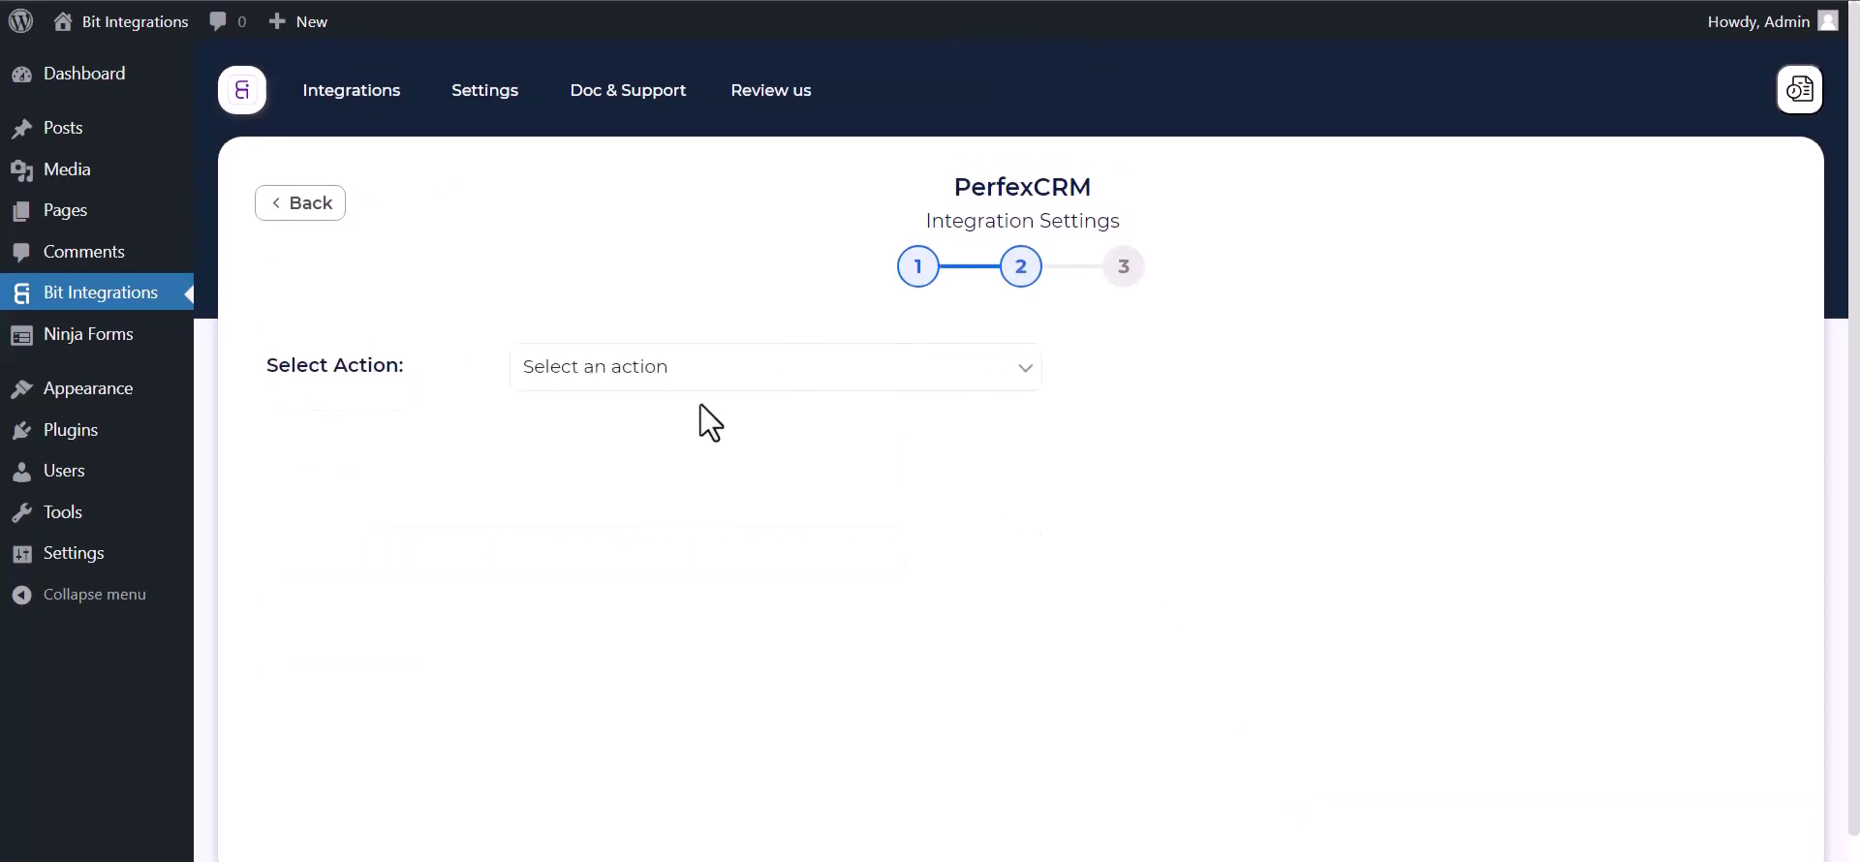
{"action": "left_click", "coordinate": [733, 378]}
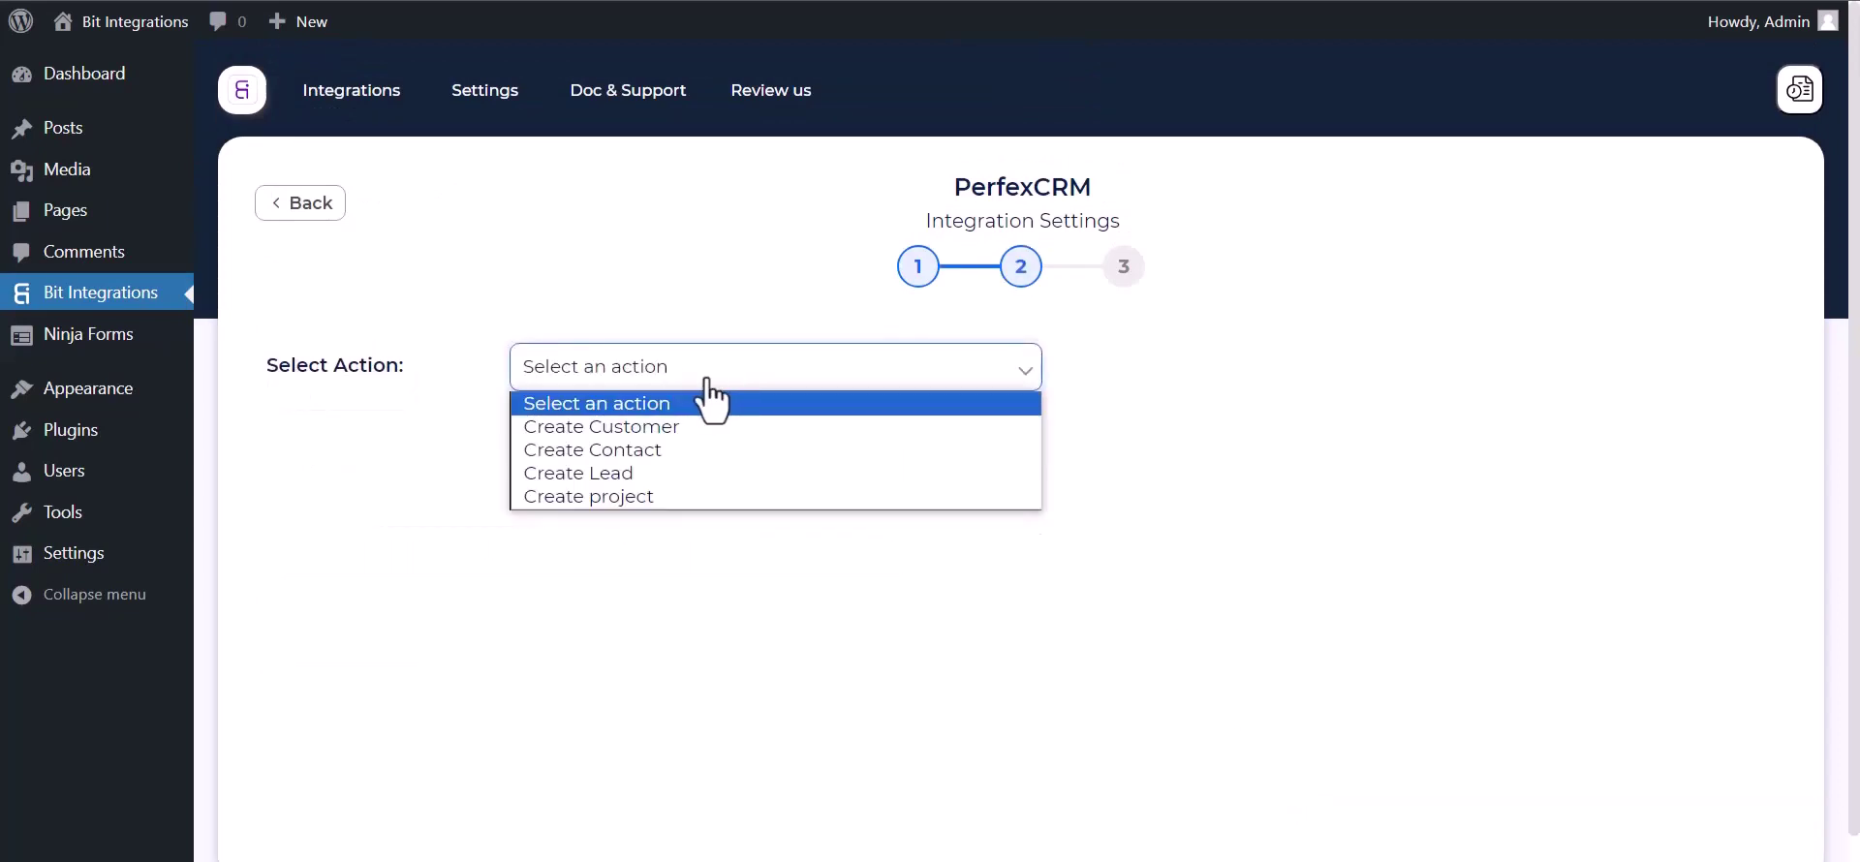
{"action": "left_click", "coordinate": [638, 460]}
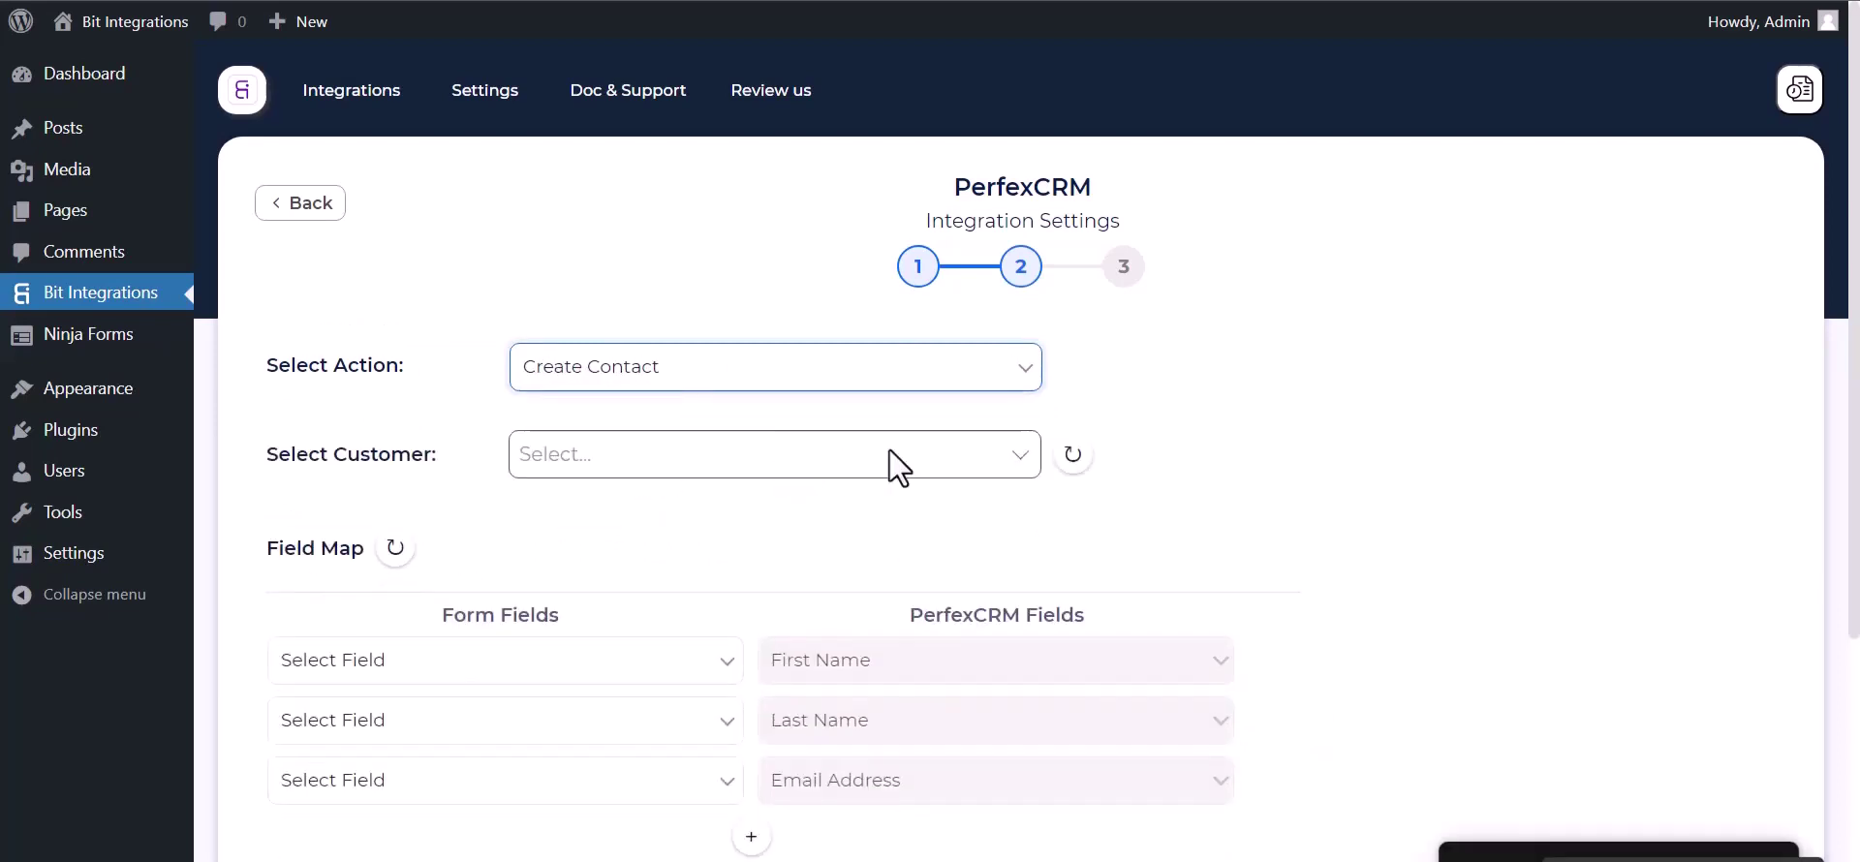
{"action": "scroll", "coordinate": [889, 455], "scroll_direction": "down", "scroll_amount": 1}
{"action": "left_click", "coordinate": [623, 380]}
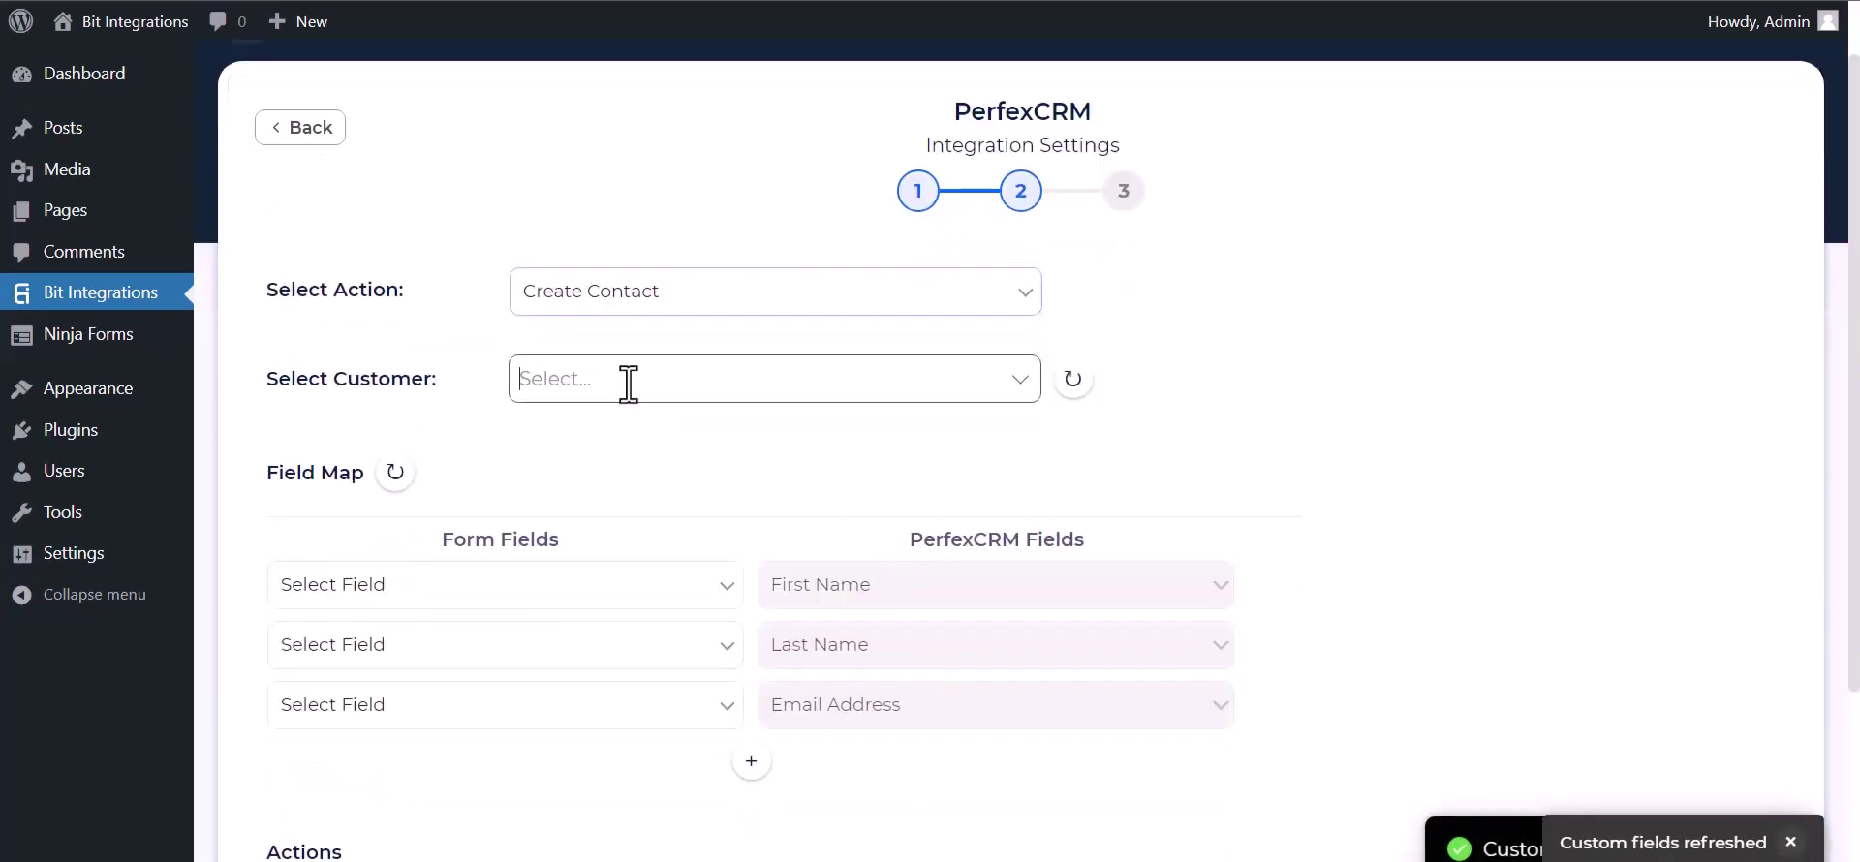
{"action": "left_click", "coordinate": [600, 436]}
Step: Map the form's First Name, Last Name and Email to the matching PerfexCRM fields
{"action": "scroll", "coordinate": [727, 398], "scroll_direction": "down", "scroll_amount": 4}
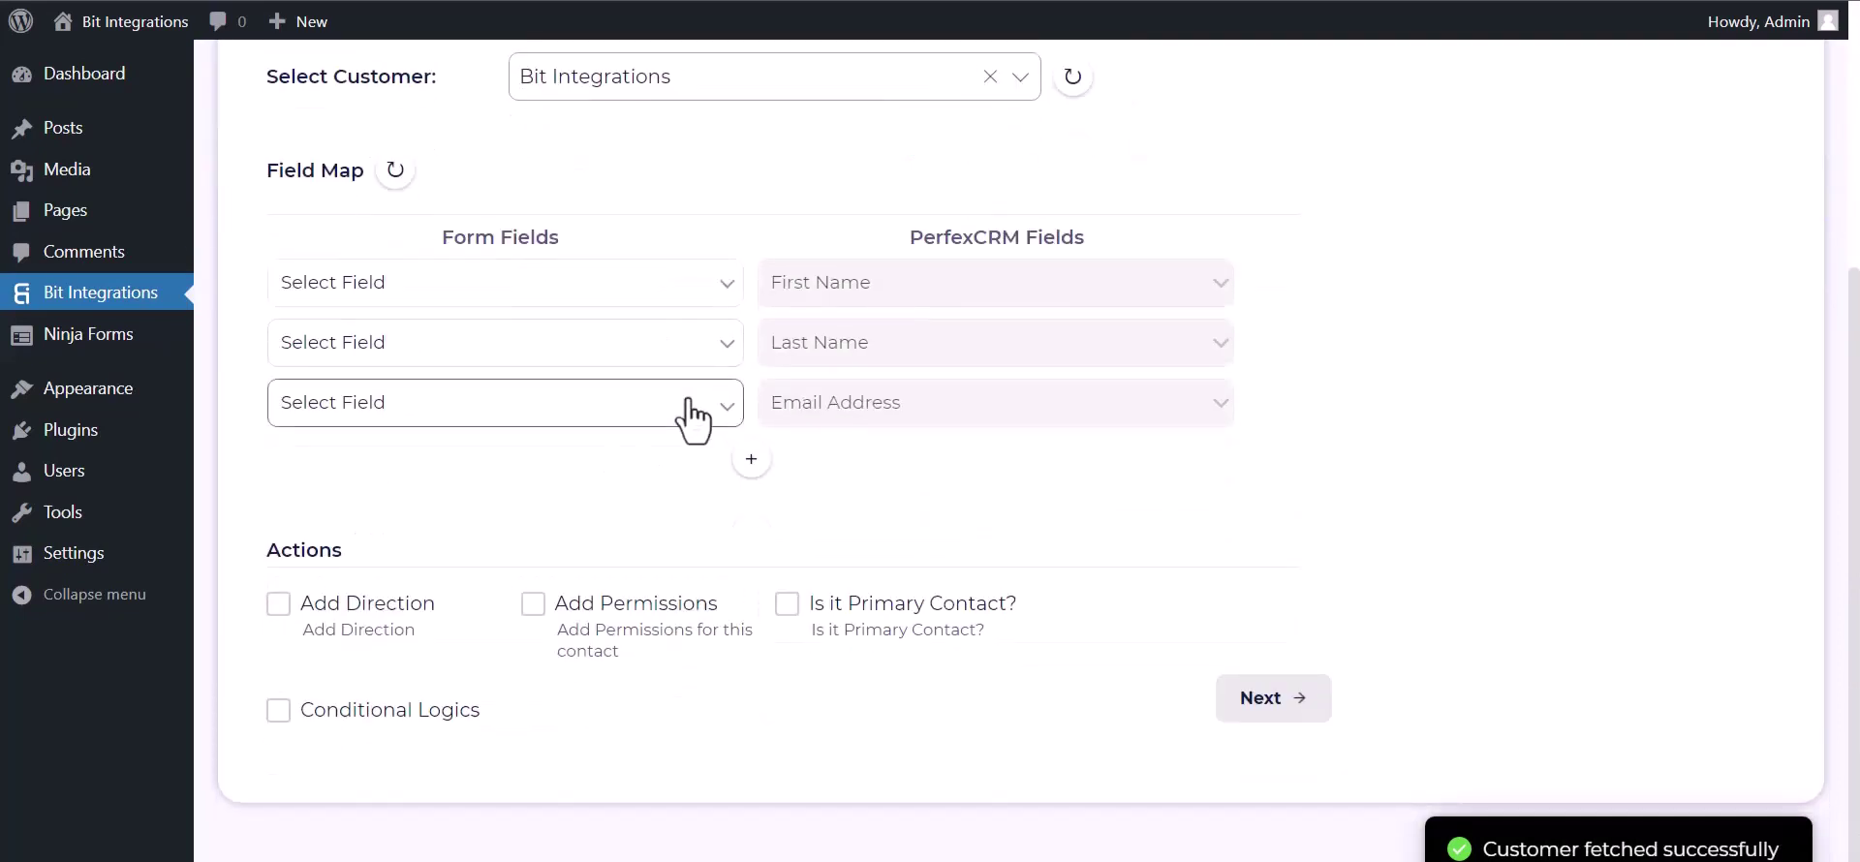
{"action": "left_click", "coordinate": [530, 283]}
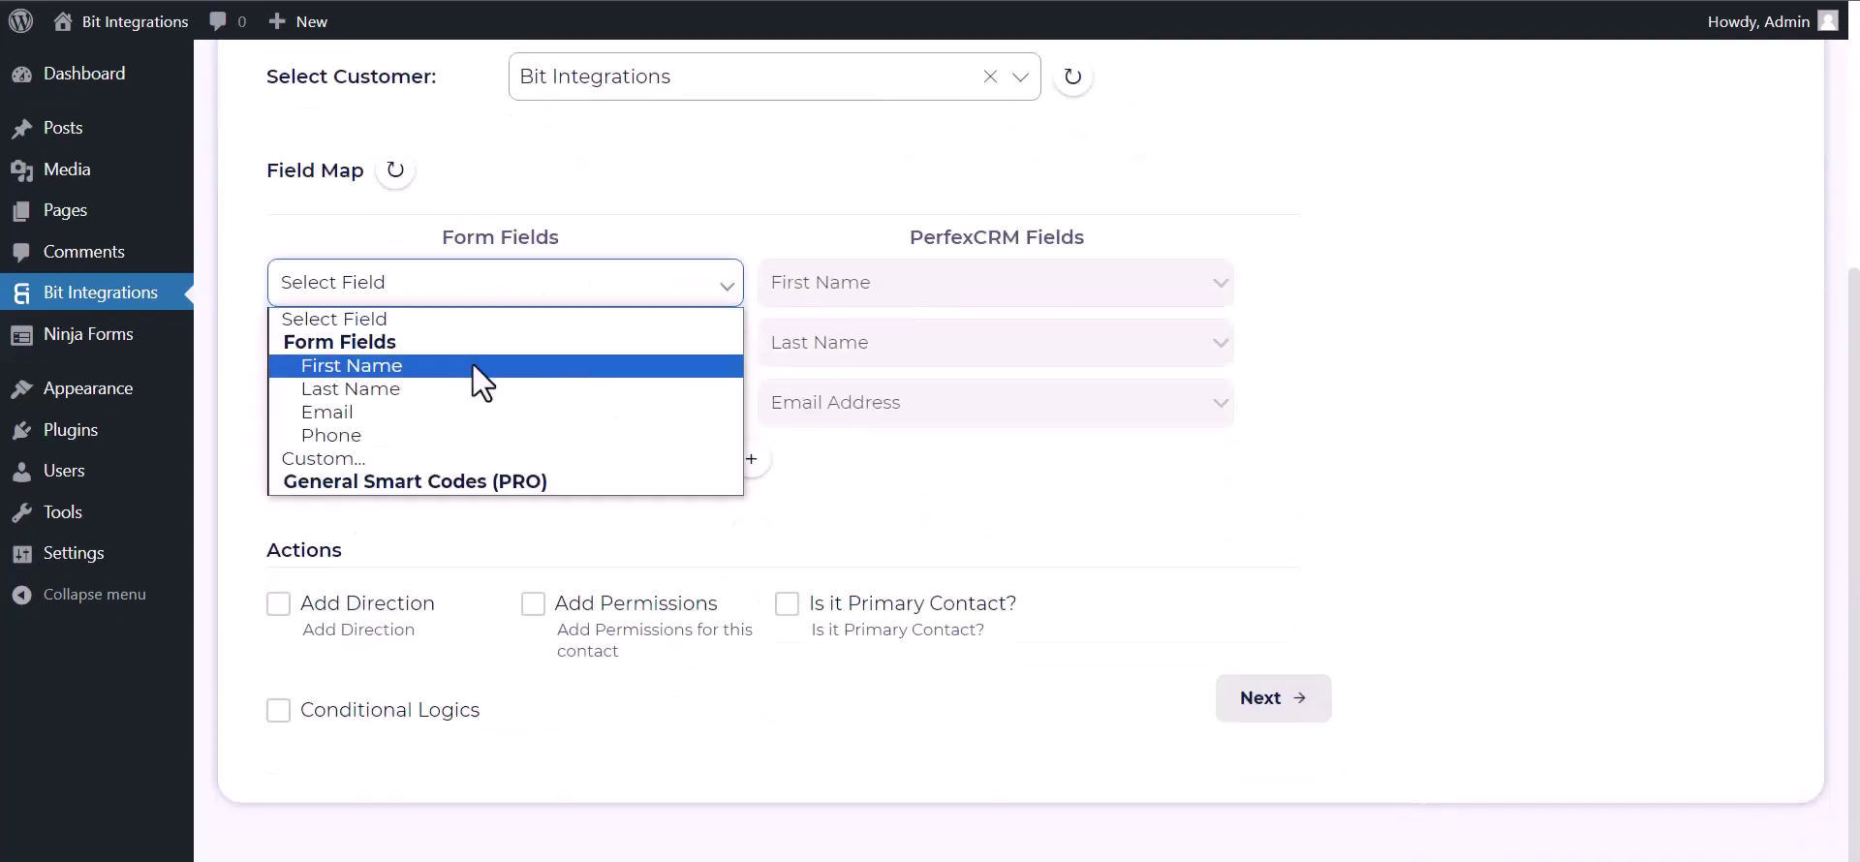
{"action": "left_click", "coordinate": [473, 364]}
{"action": "left_click", "coordinate": [528, 361]}
{"action": "left_click", "coordinate": [446, 448]}
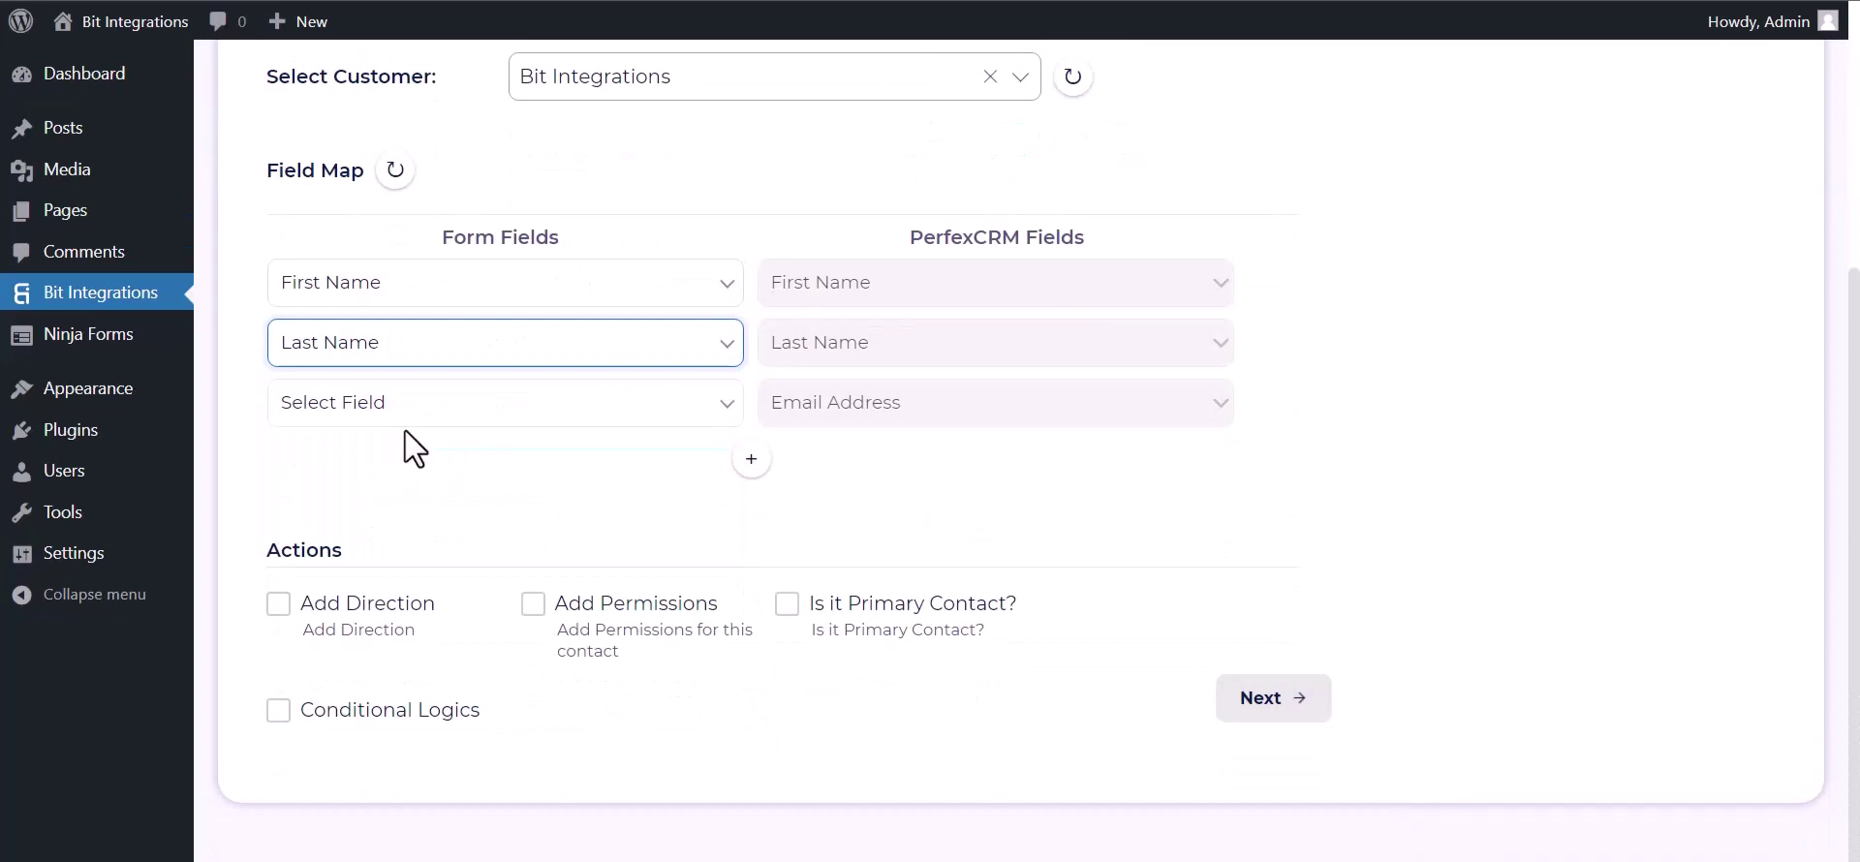
{"action": "left_click", "coordinate": [421, 407]}
{"action": "left_click", "coordinate": [392, 533]}
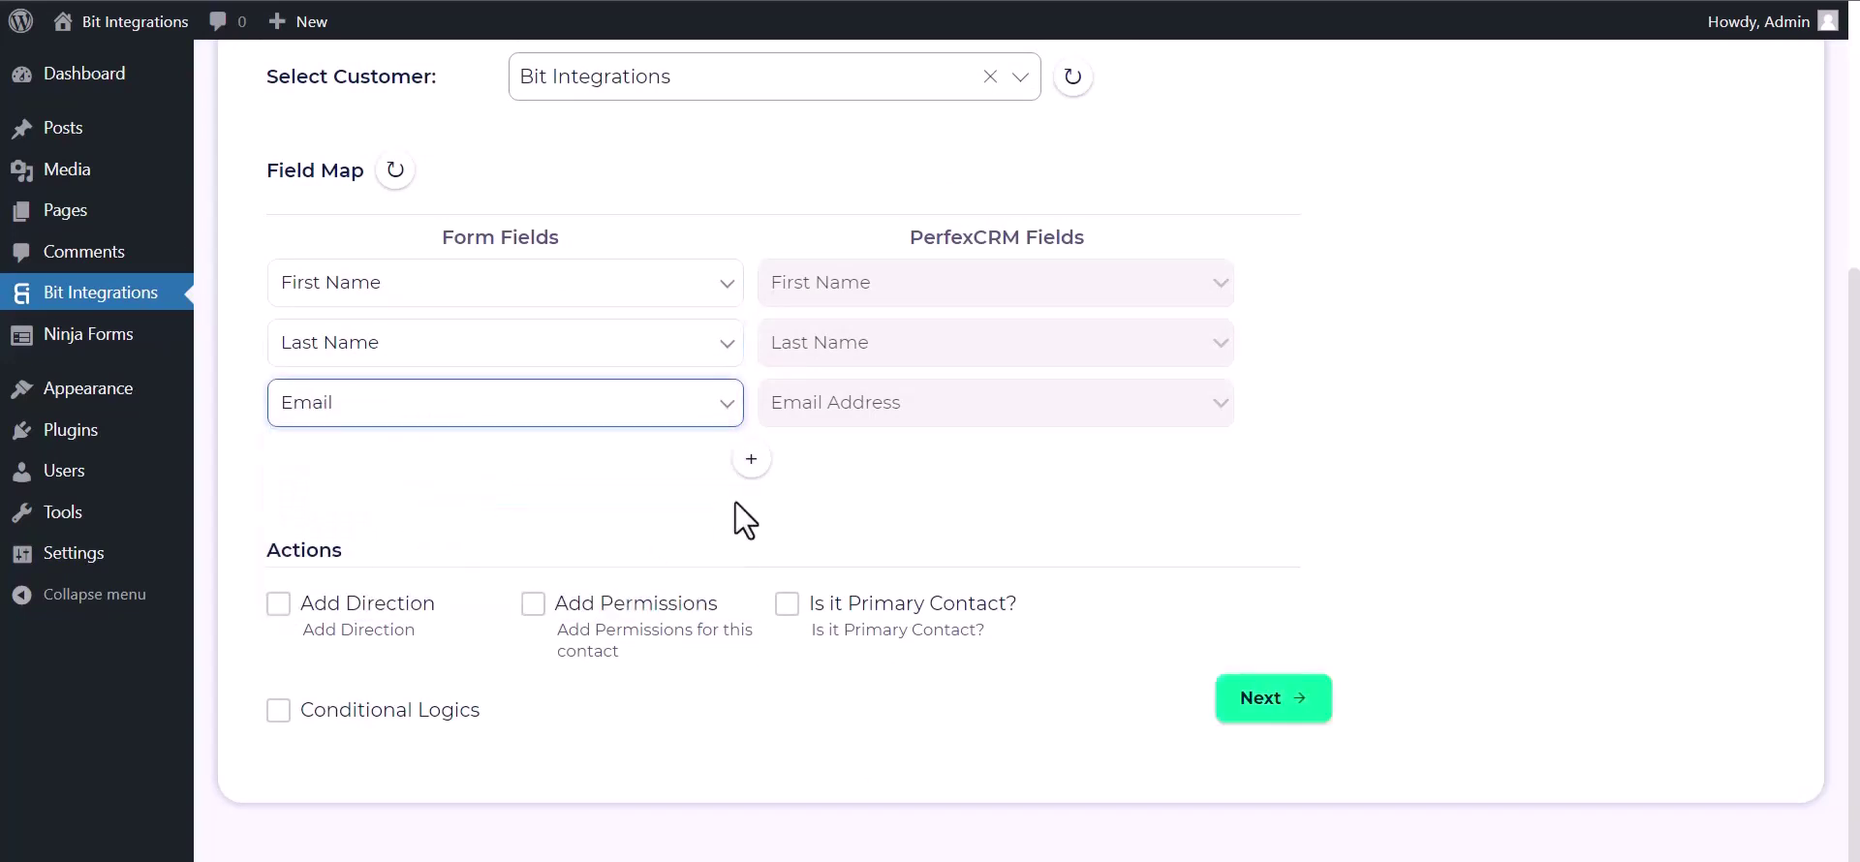
Step: Add a mapping row pairing the form's Phone with Phone Number
{"action": "left_click", "coordinate": [752, 459]}
{"action": "left_click", "coordinate": [814, 463]}
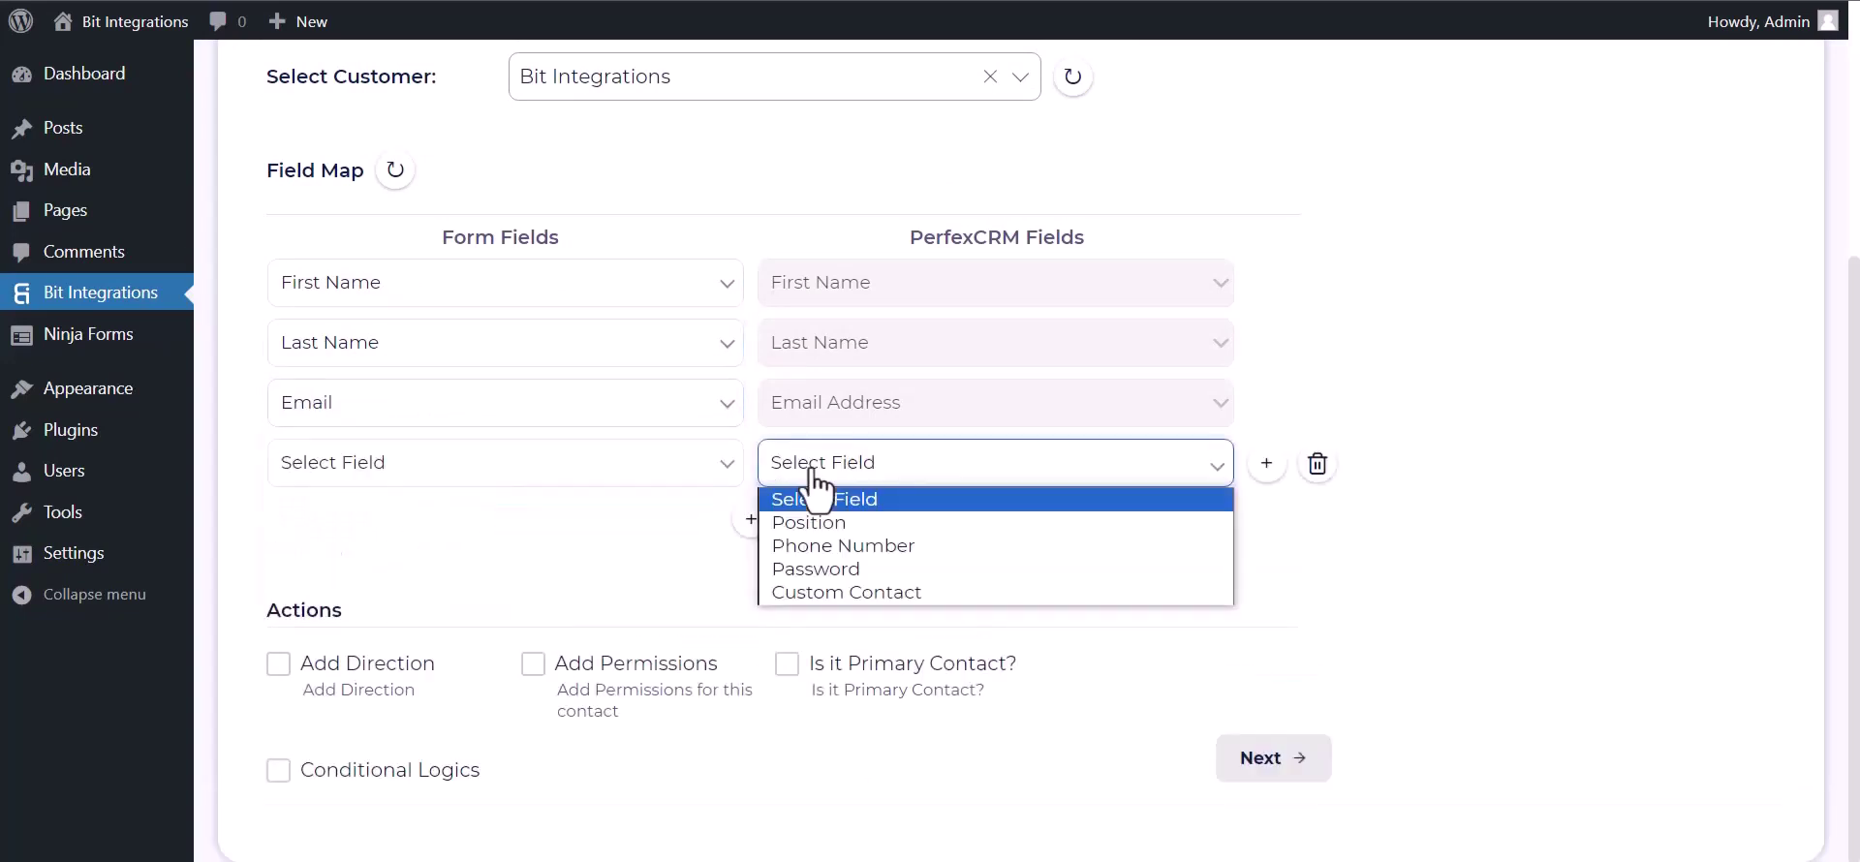
{"action": "left_click", "coordinate": [805, 544]}
{"action": "left_click", "coordinate": [581, 465]}
{"action": "left_click", "coordinate": [364, 614]}
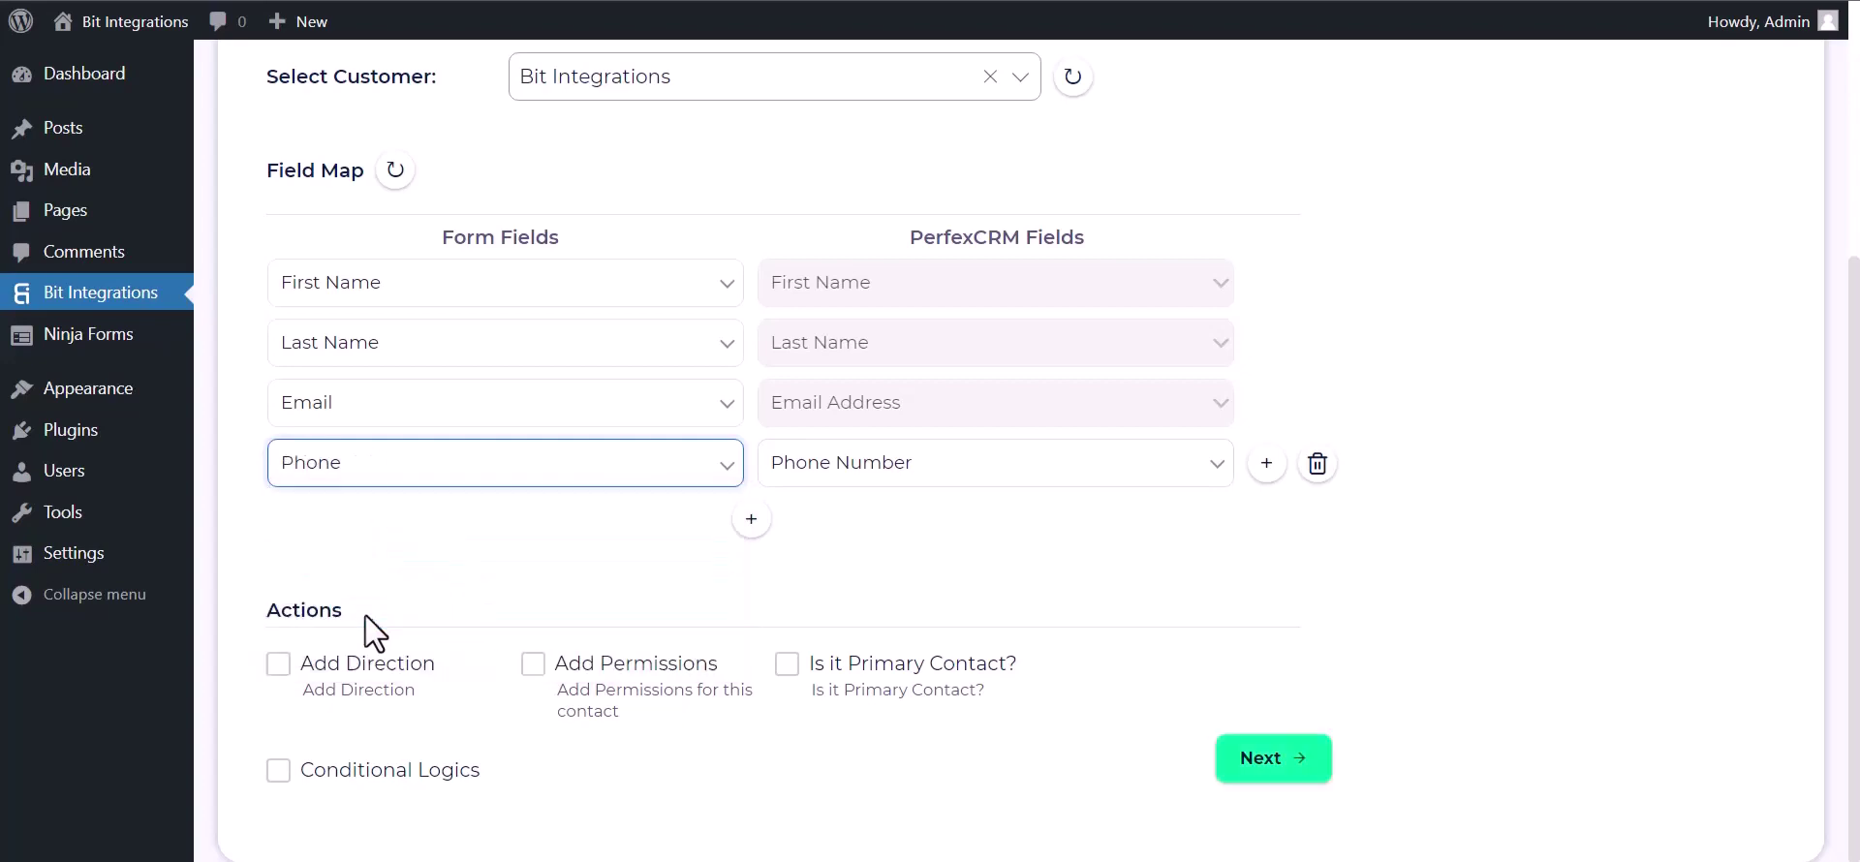
{"action": "scroll", "coordinate": [693, 506], "scroll_direction": "down", "scroll_amount": 1}
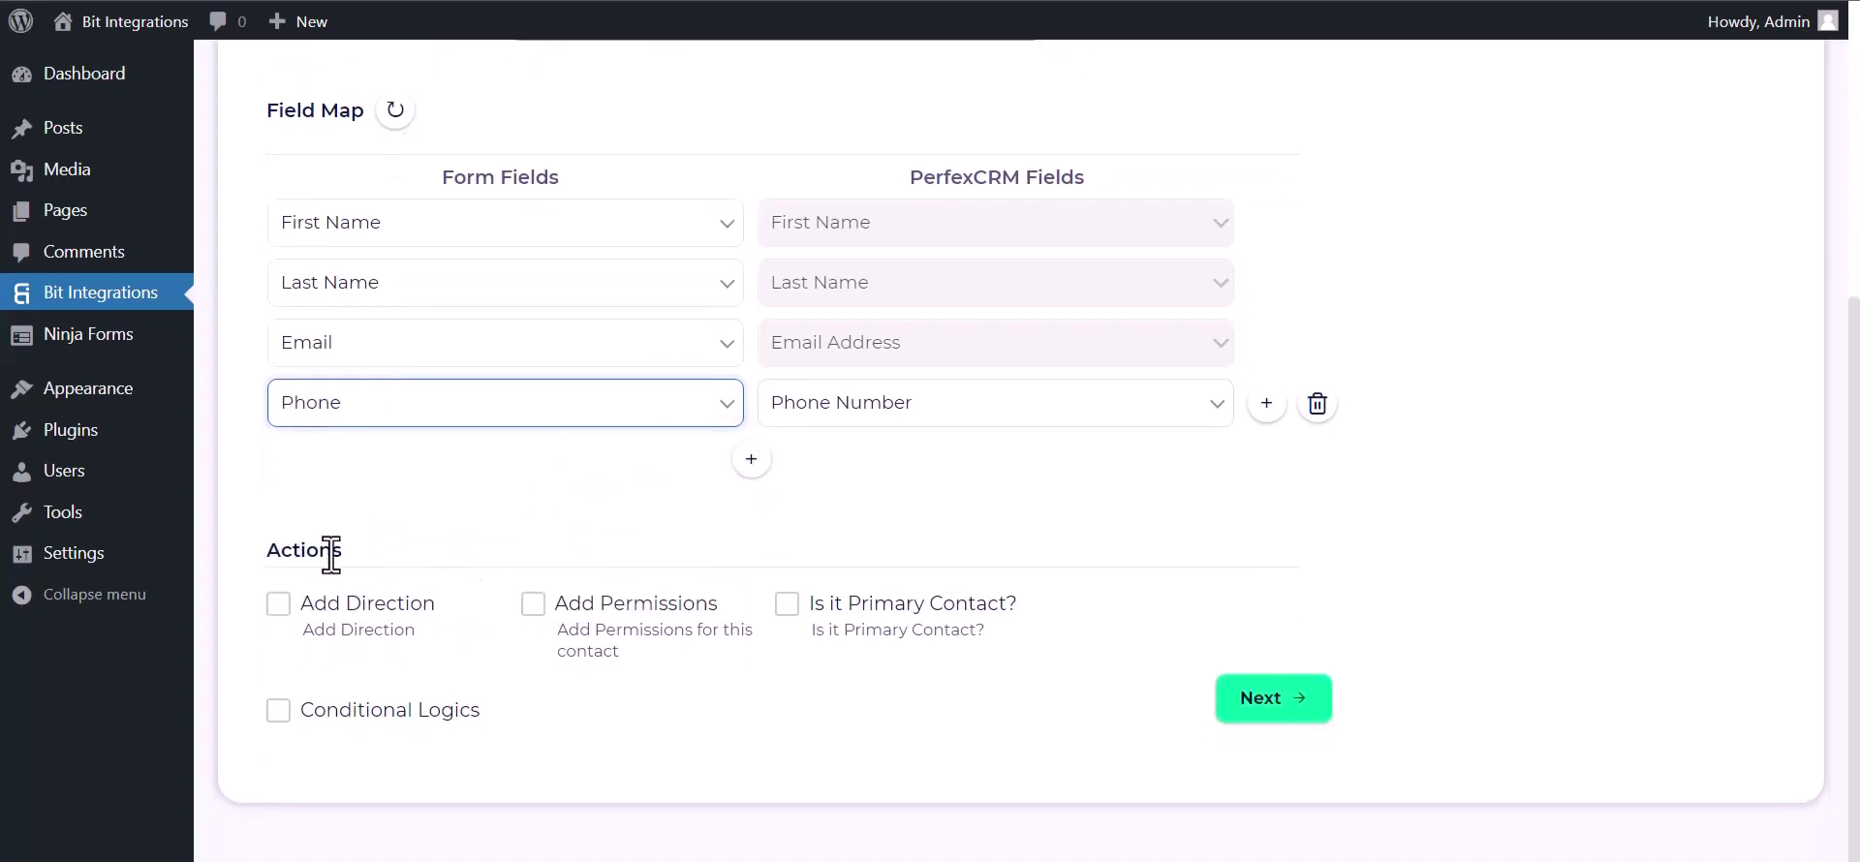
Step: Leave conditional logic off after toggling it, and advance to the final step
{"action": "left_click", "coordinate": [281, 606]}
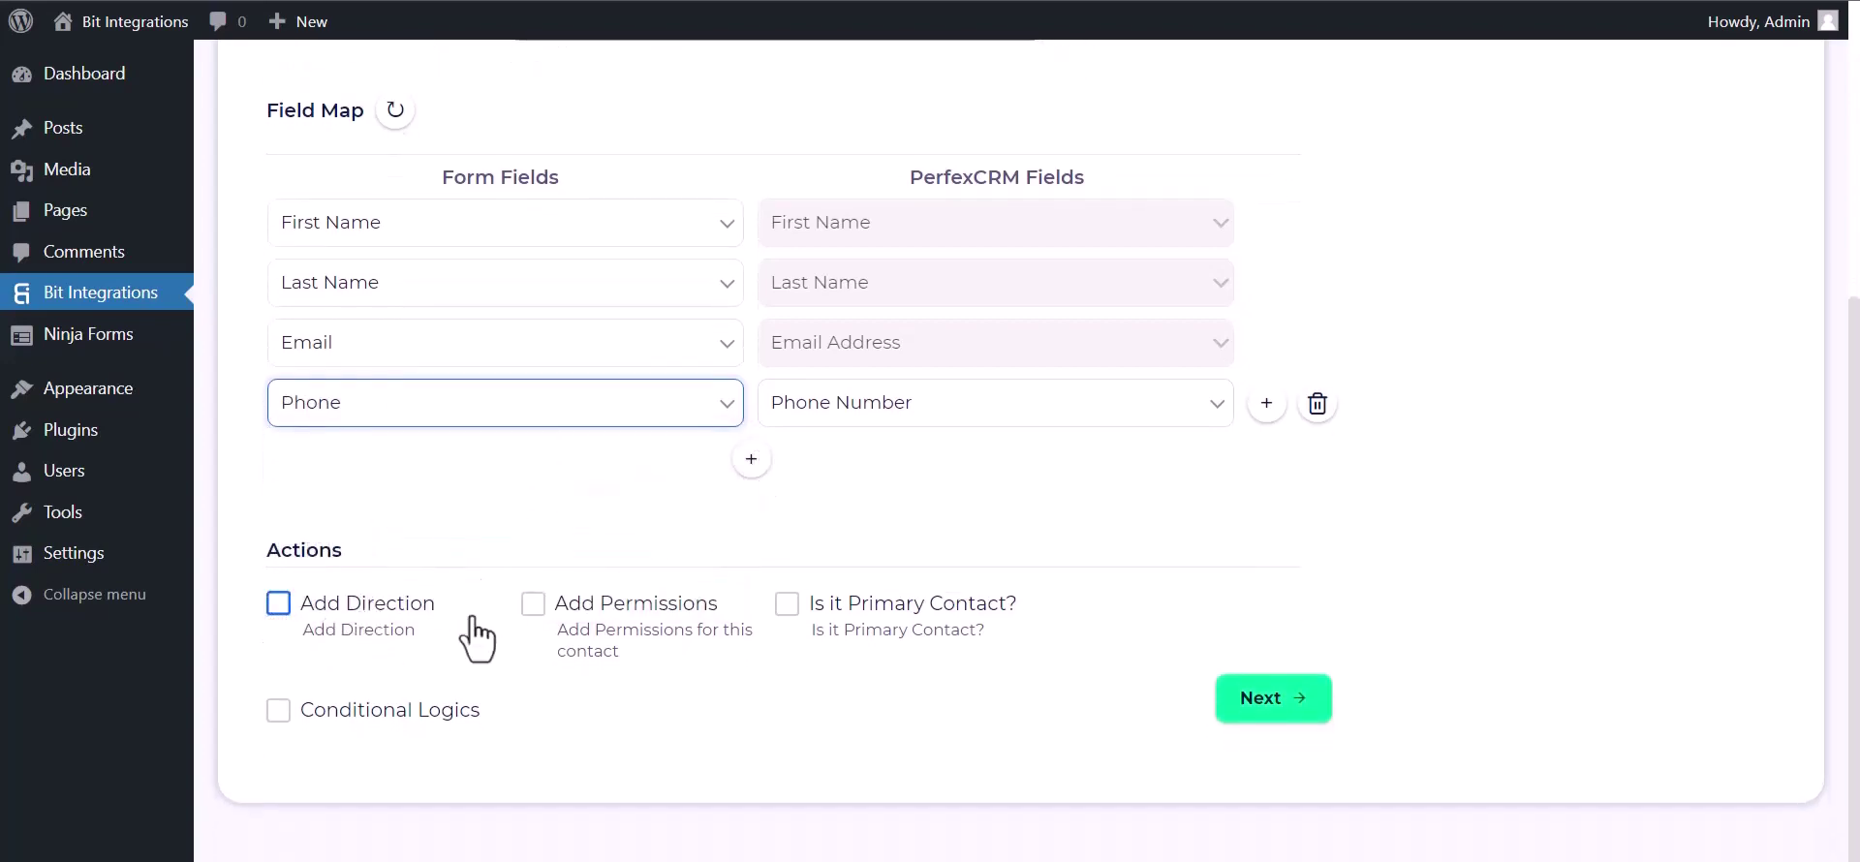
{"action": "left_click", "coordinate": [787, 612]}
{"action": "left_click", "coordinate": [278, 710]}
{"action": "scroll", "coordinate": [354, 624], "scroll_direction": "down", "scroll_amount": 1}
{"action": "scroll", "coordinate": [355, 625], "scroll_direction": "down", "scroll_amount": 2}
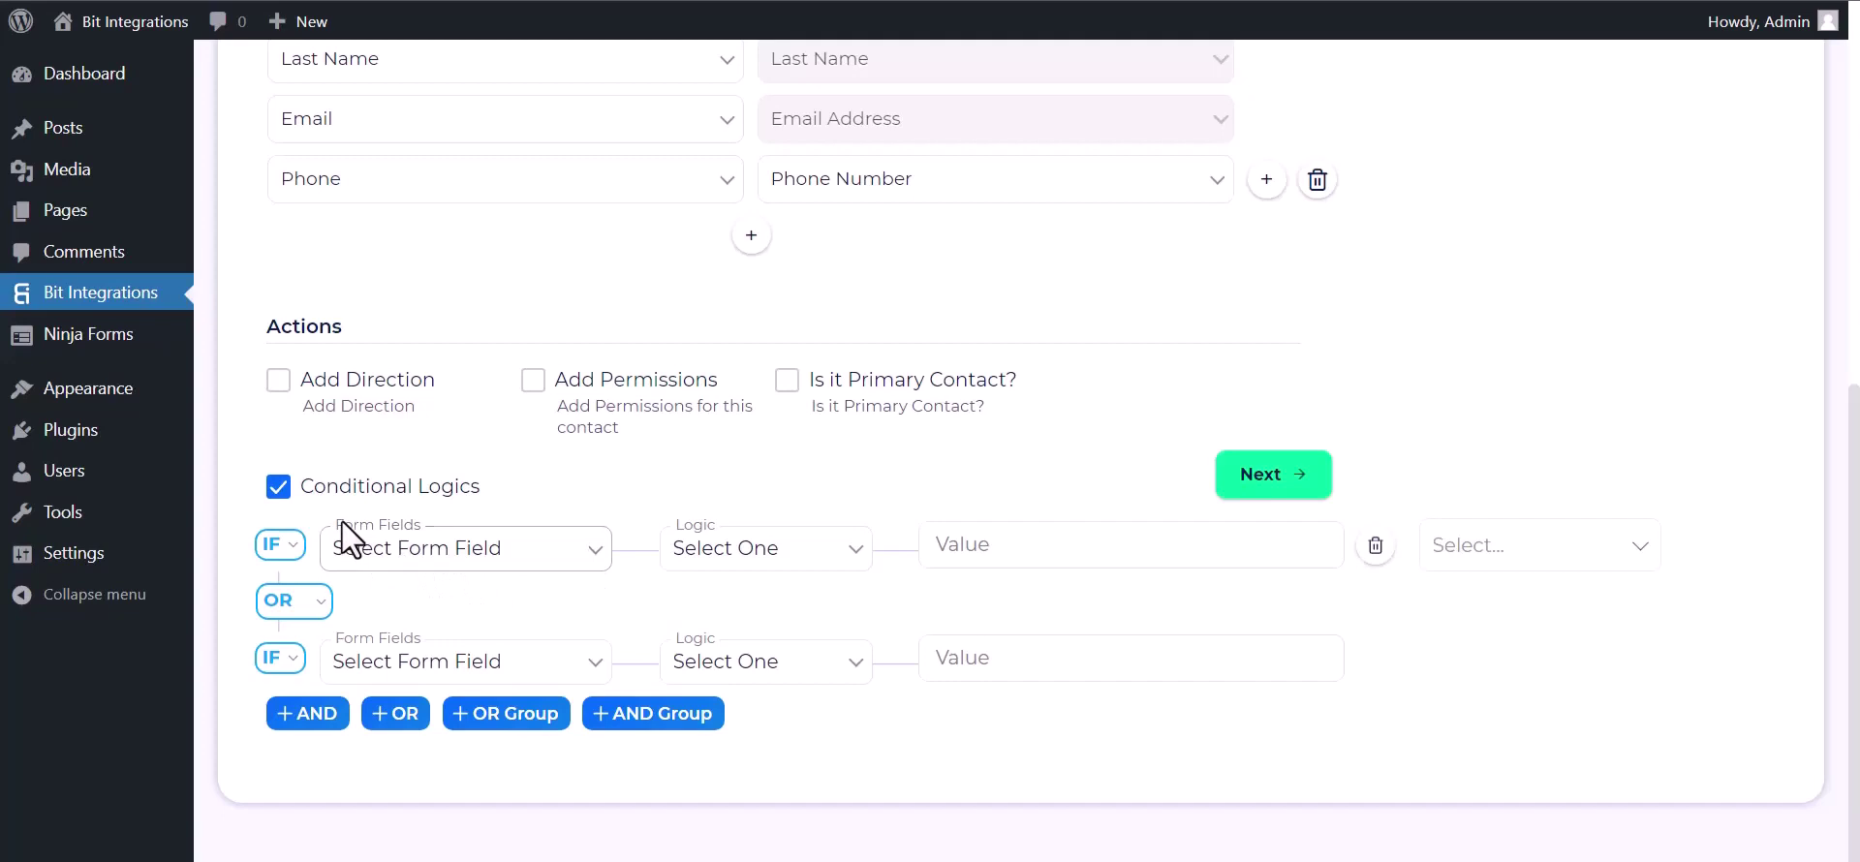
{"action": "left_click", "coordinate": [288, 494]}
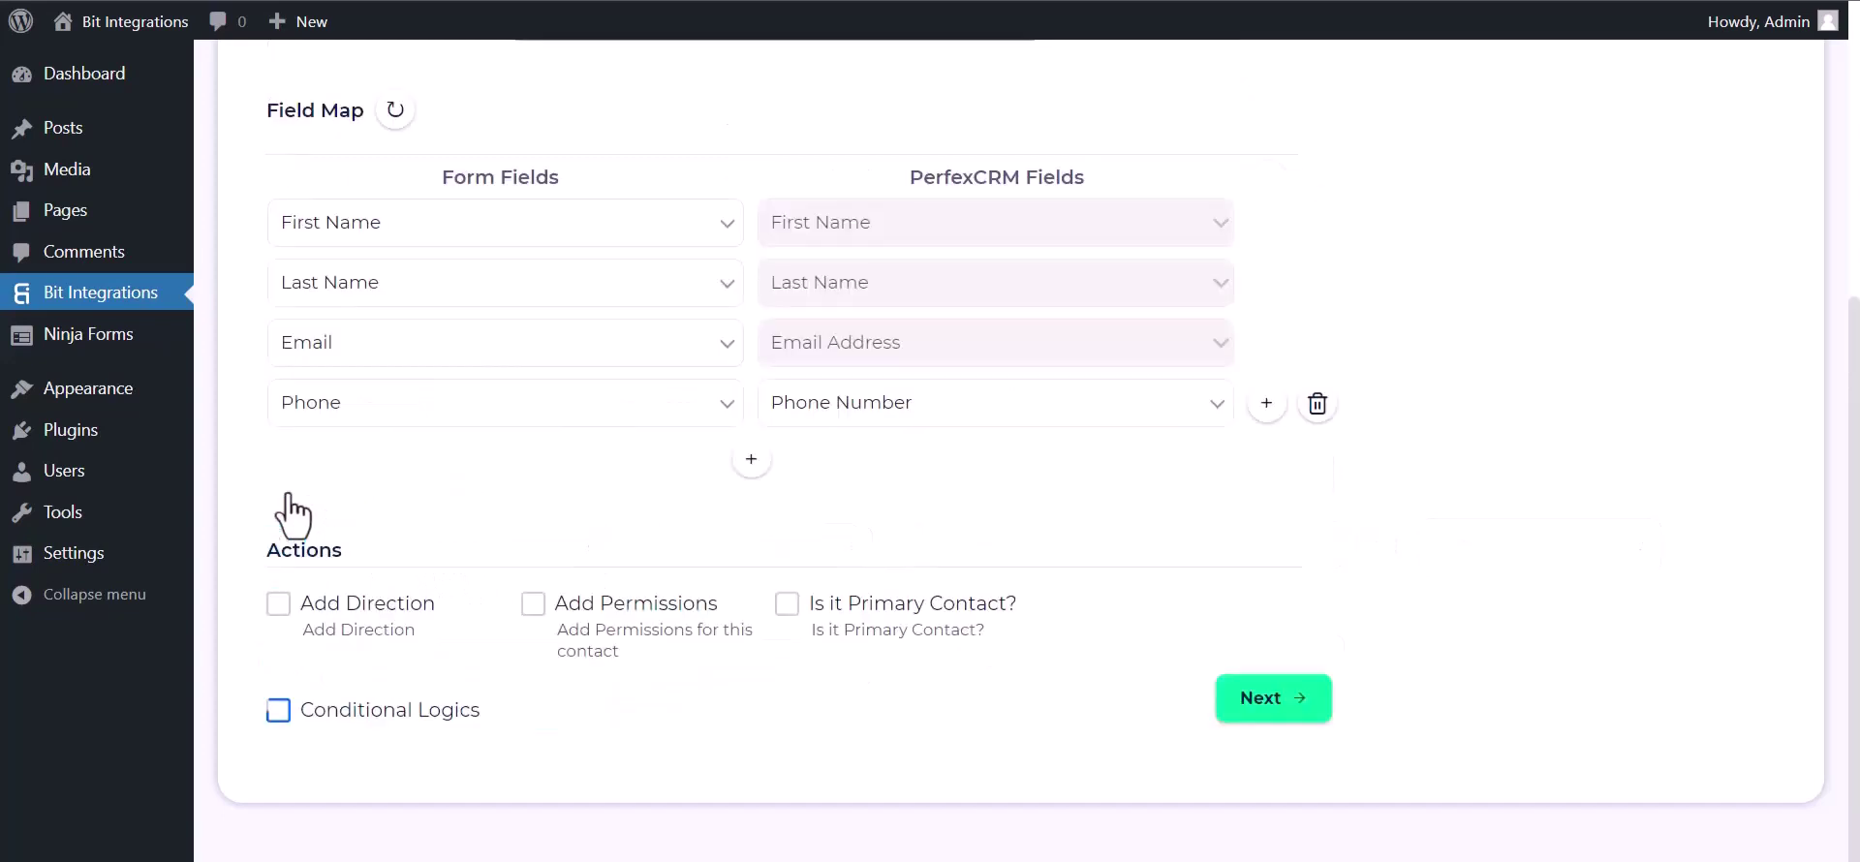
{"action": "left_click", "coordinate": [1289, 704]}
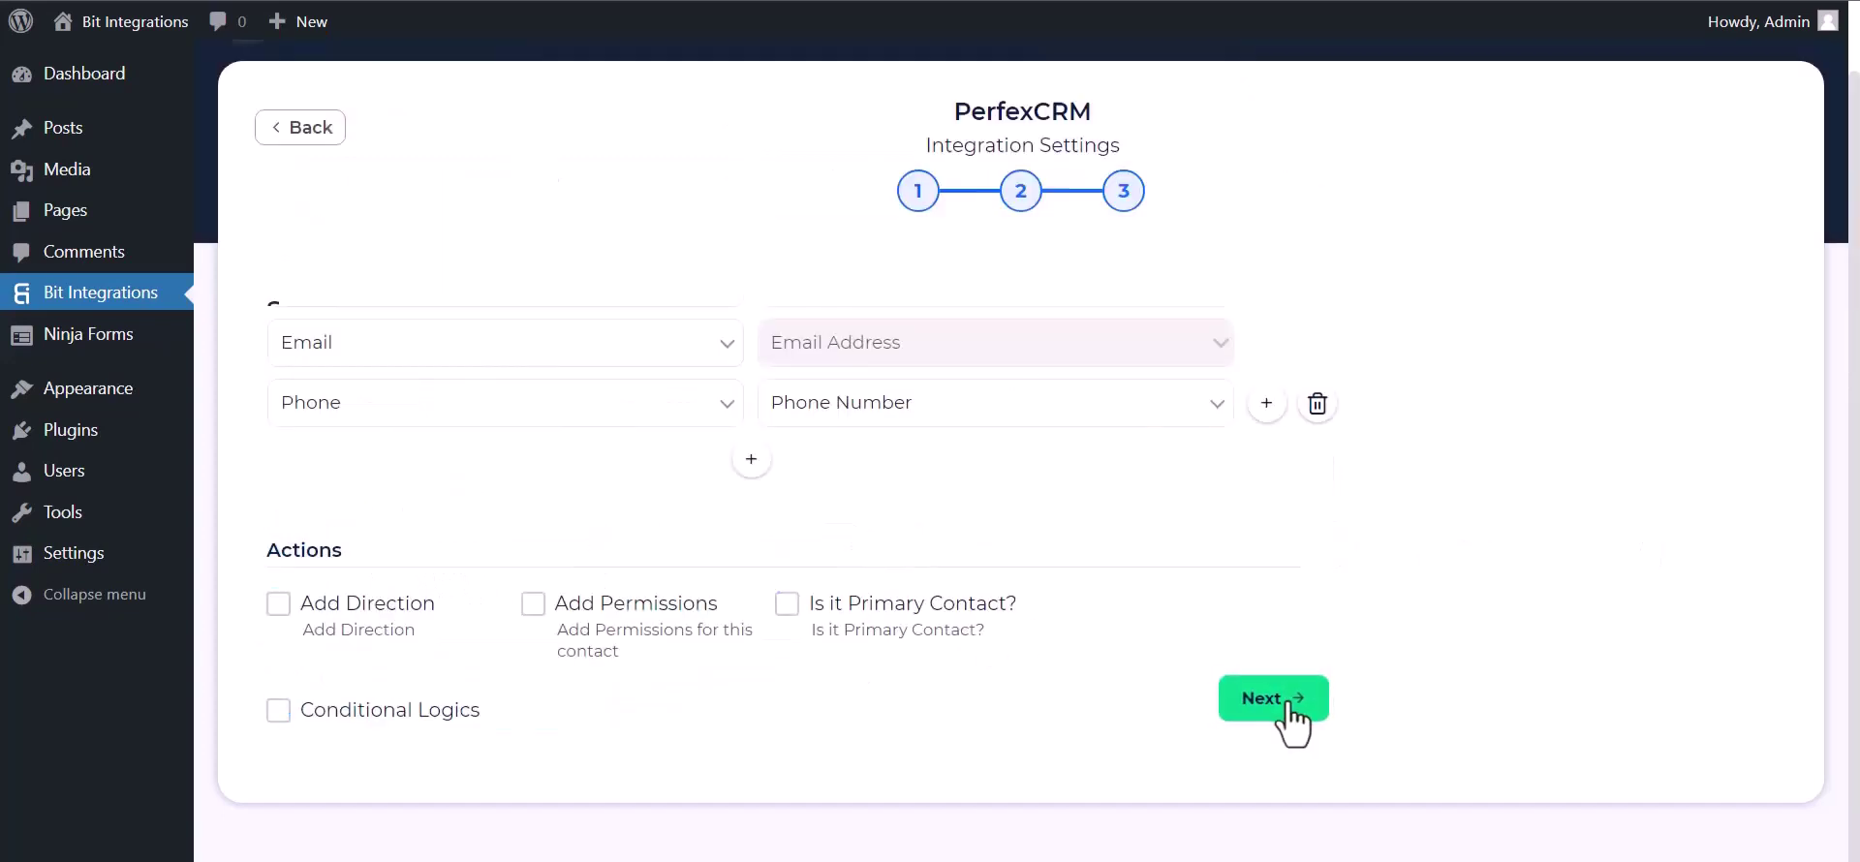
Step: Save the integration, then submit a test entry with an email and phone 444555666
{"action": "left_click", "coordinate": [1019, 388]}
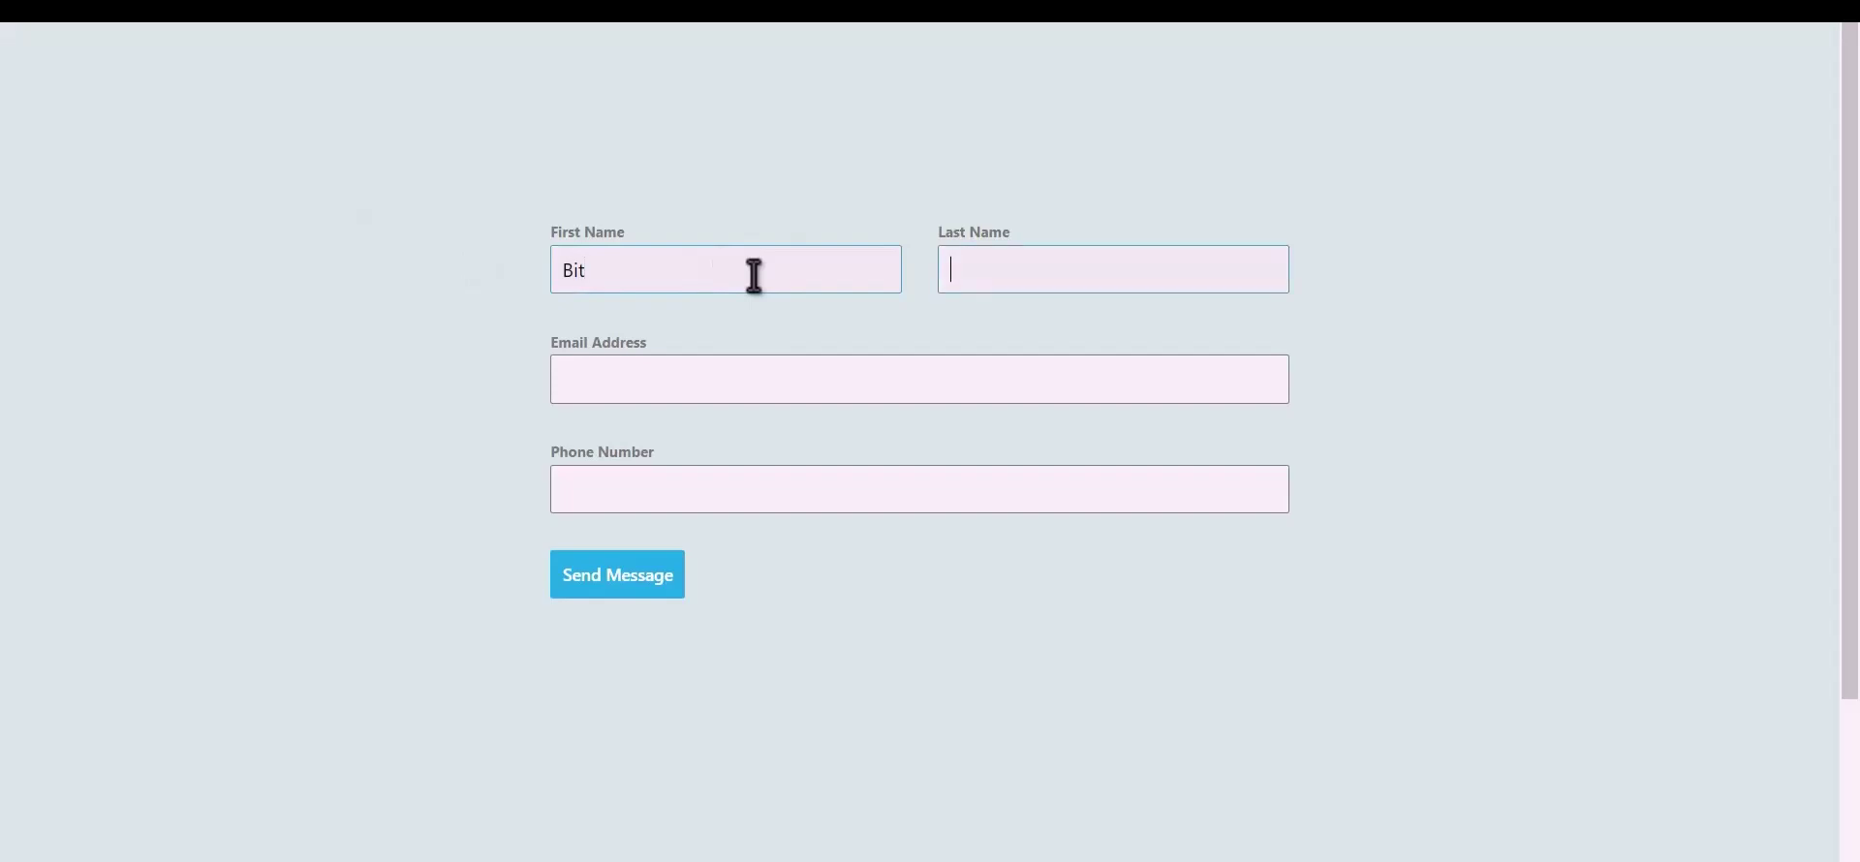
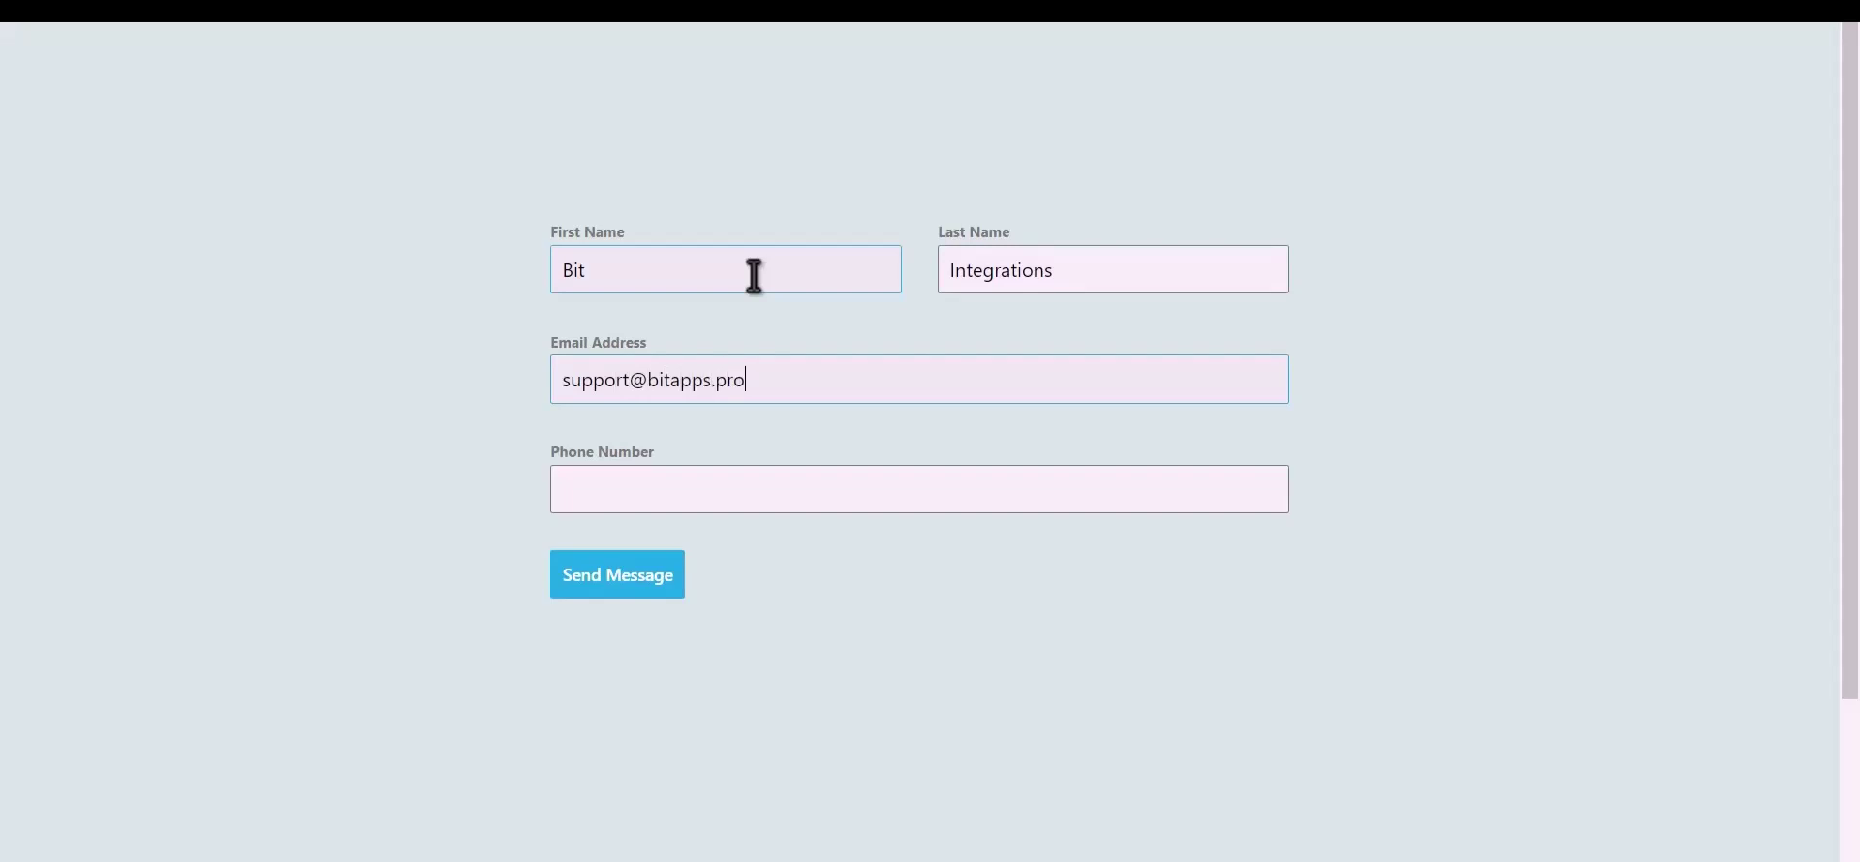
{"action": "type", "text": "444"}
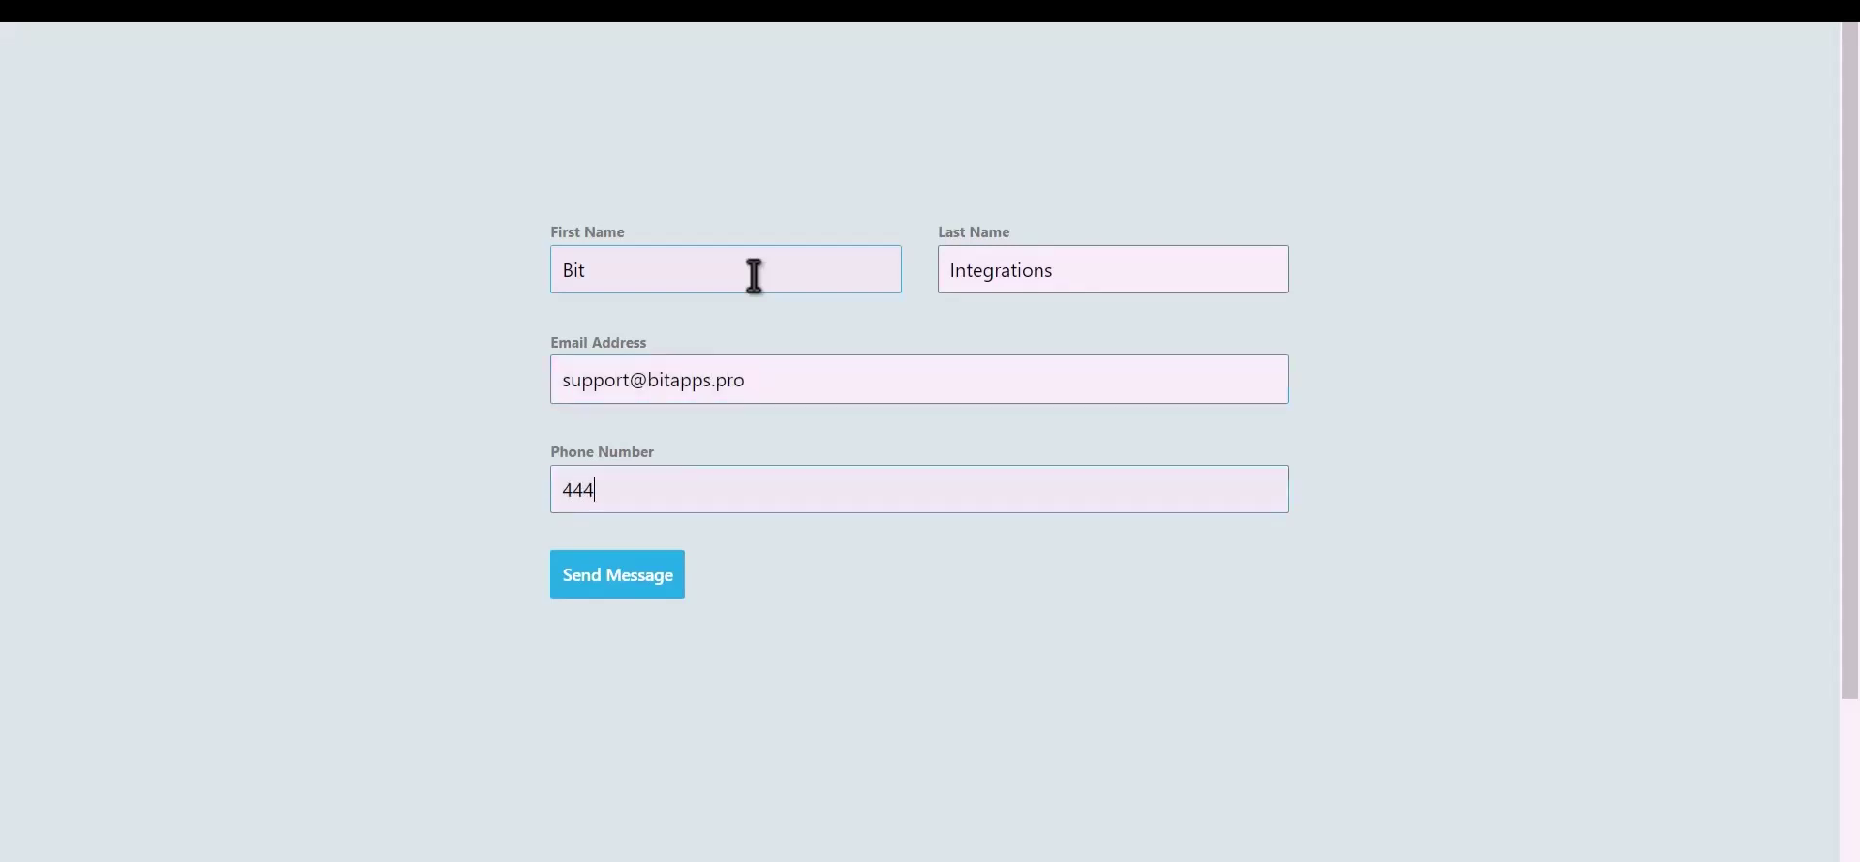
{"action": "type", "text": "555666"}
{"action": "left_click", "coordinate": [637, 587]}
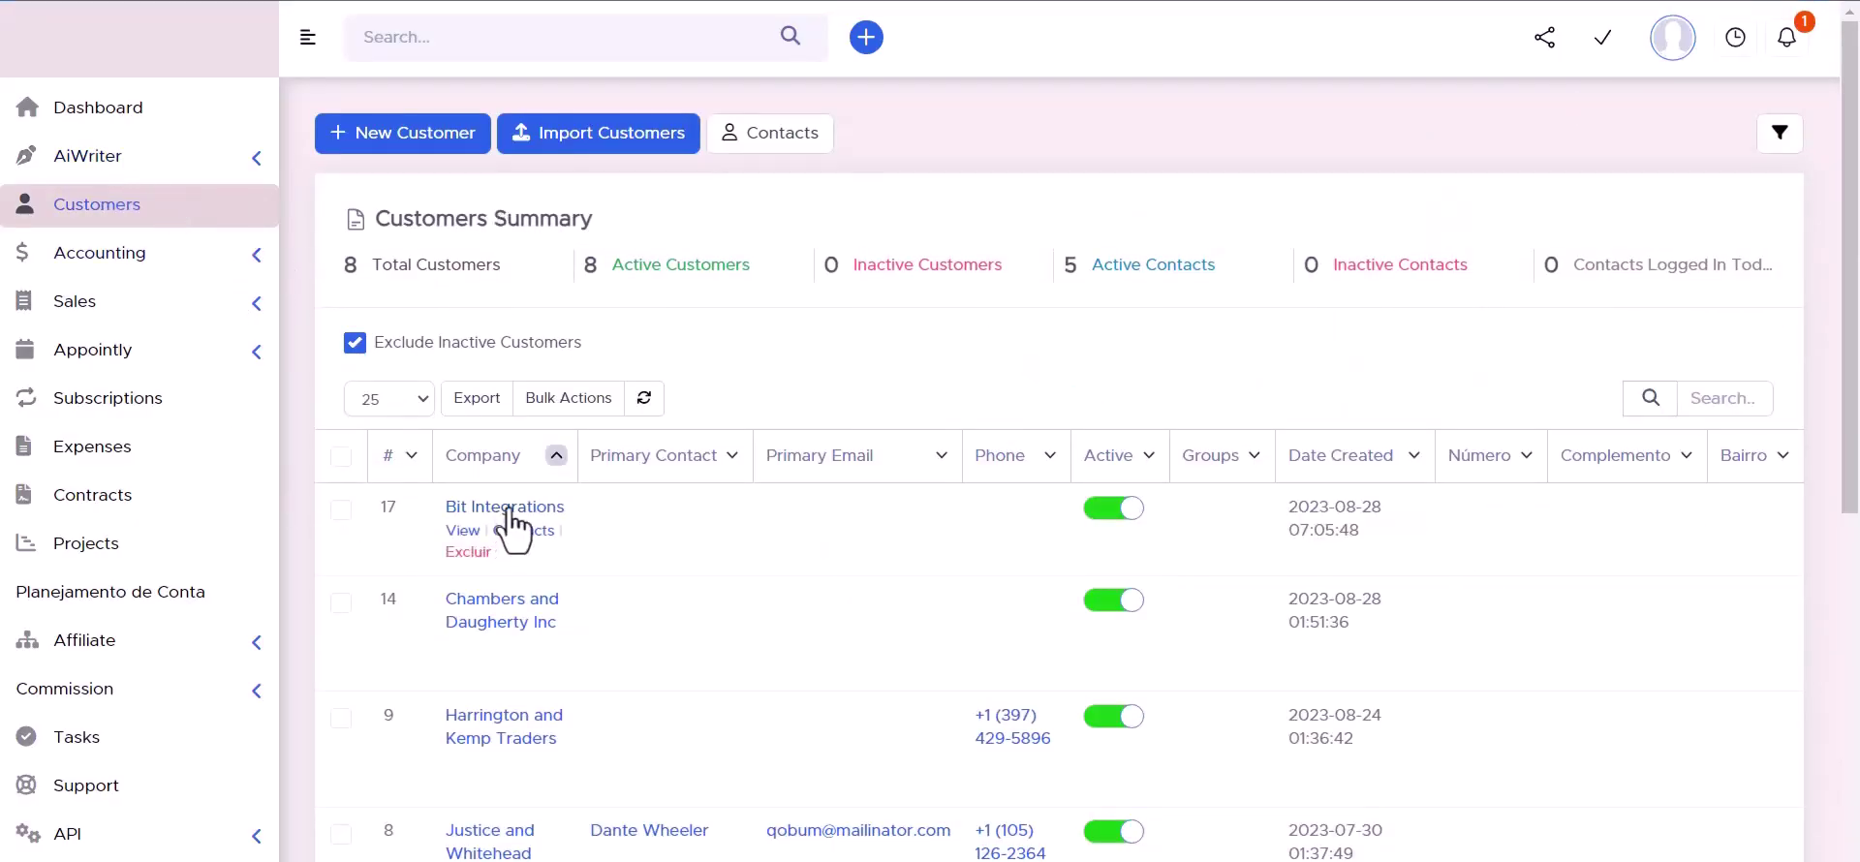
Step: Open the Bit Integrations customer's contacts and the new contact's edit form
{"action": "mouse_move", "coordinate": [504, 521]}
{"action": "left_click", "coordinate": [504, 508]}
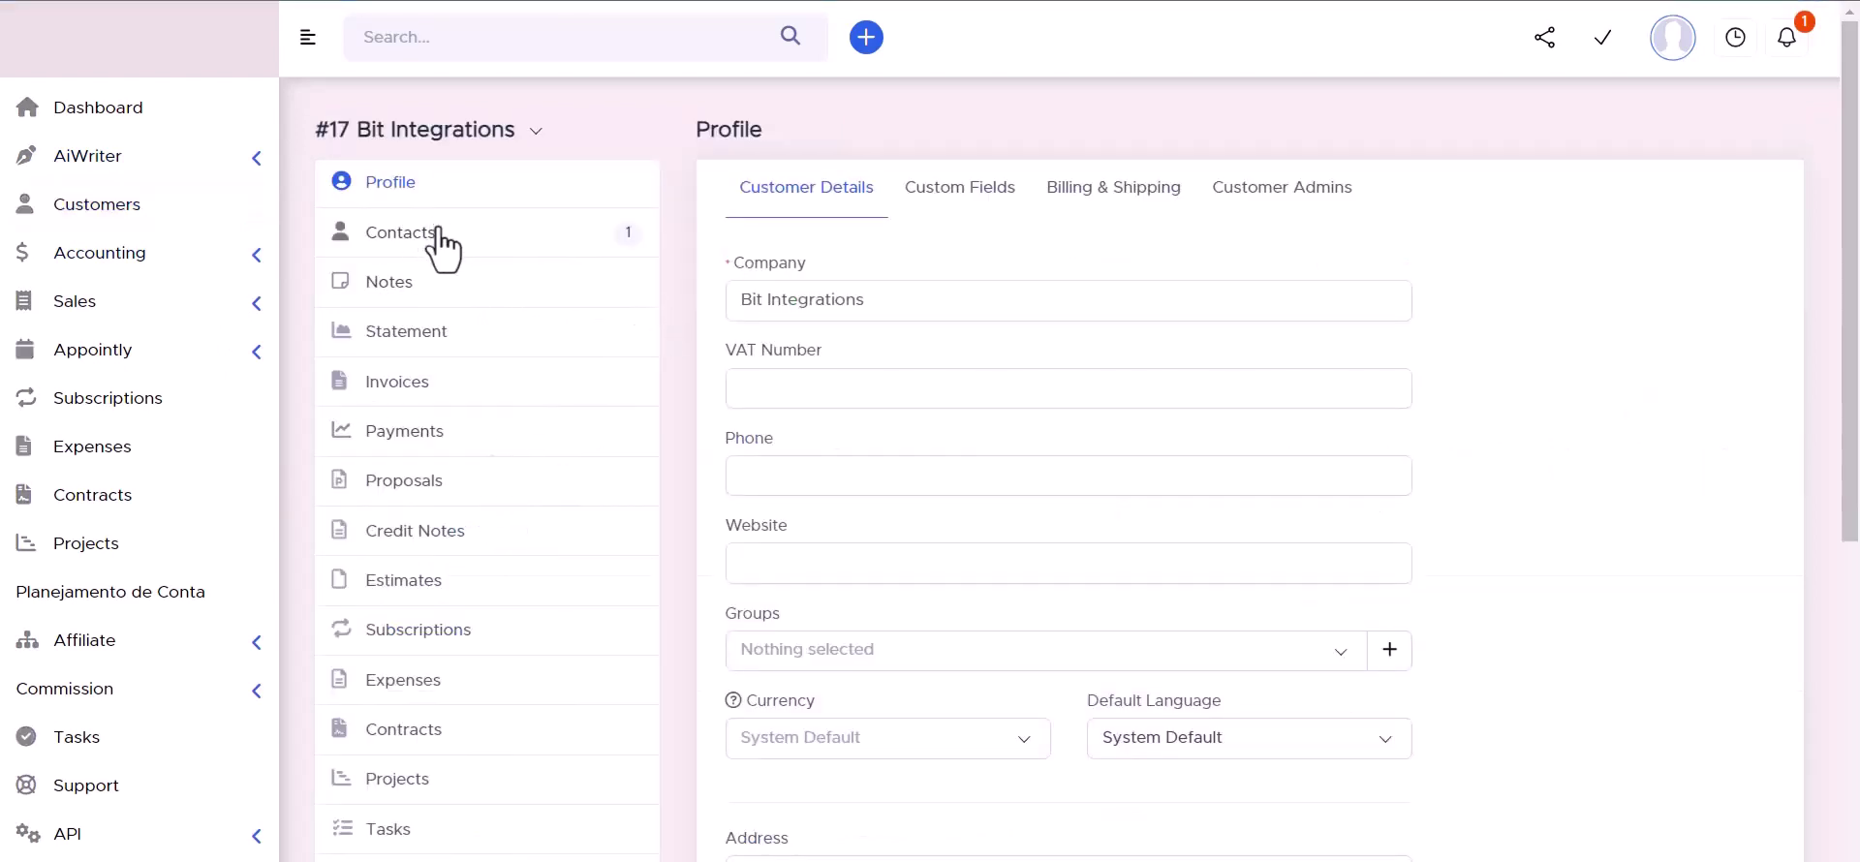
{"action": "left_click", "coordinate": [400, 238]}
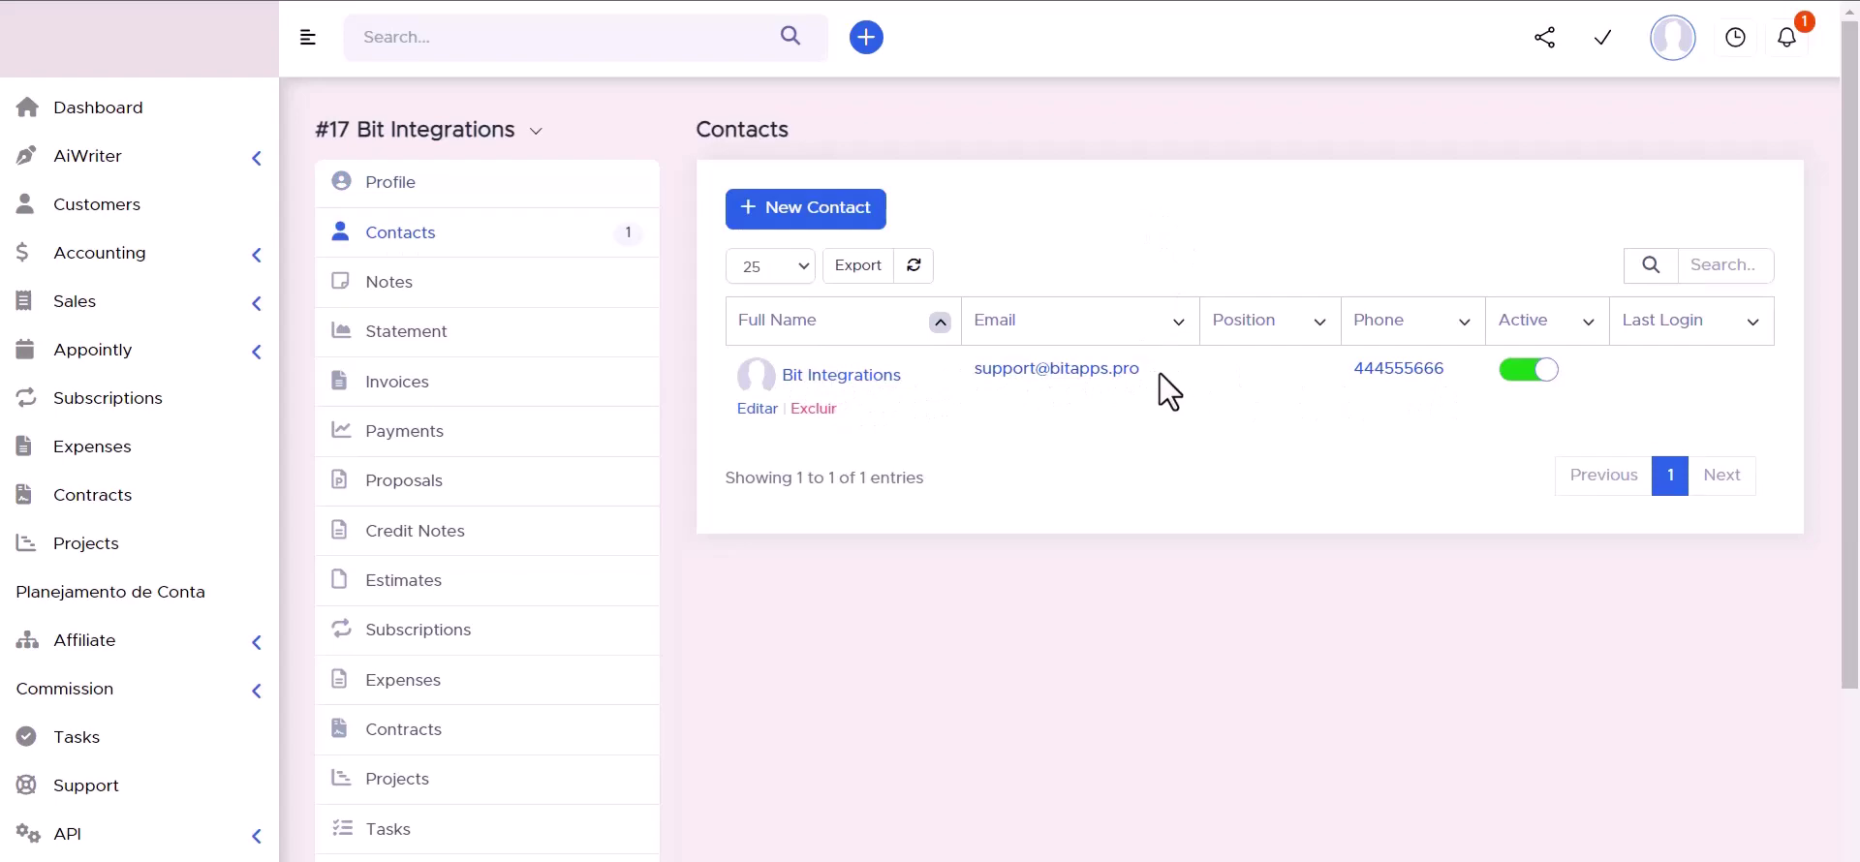
{"action": "left_click", "coordinate": [843, 378]}
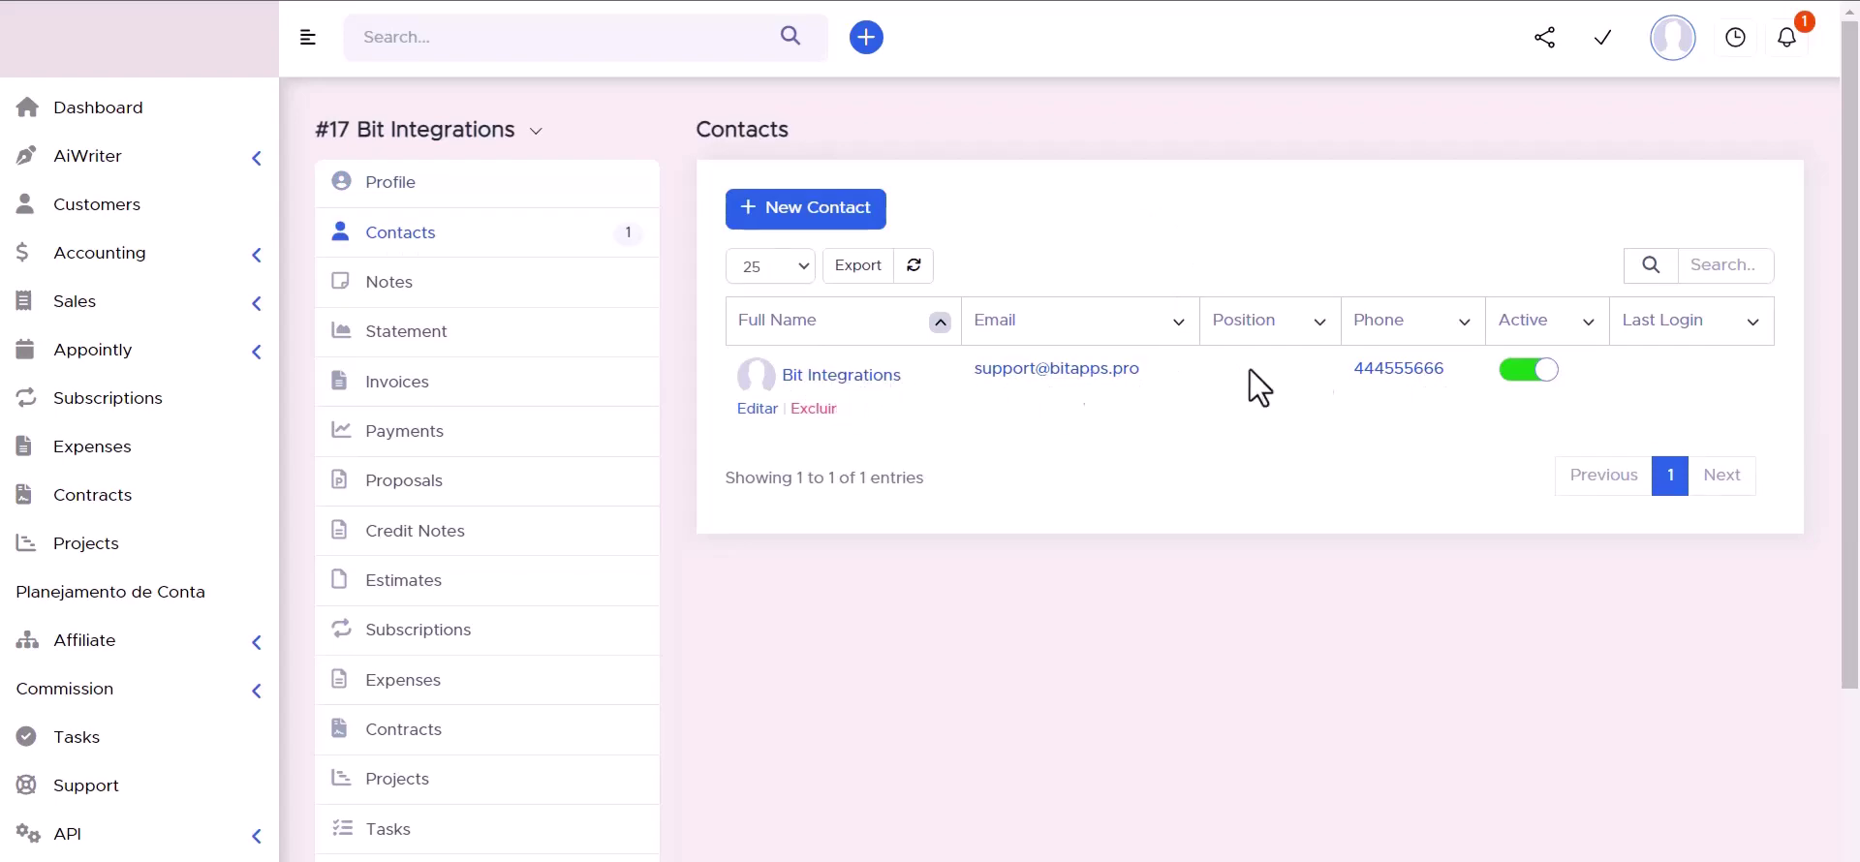